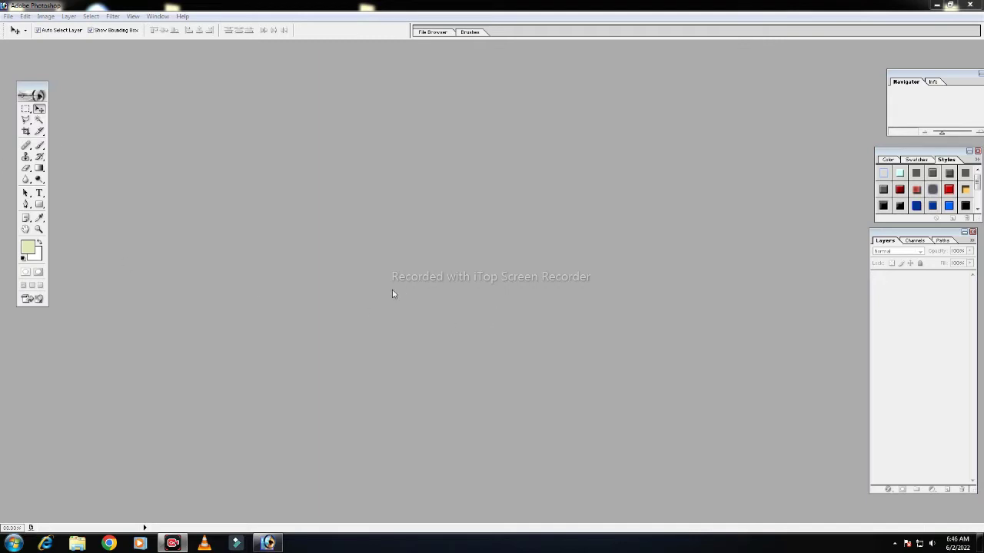
Step: Create a new white 42 × 45 inch CMYK document at 150 pixels per inch
click(8, 16)
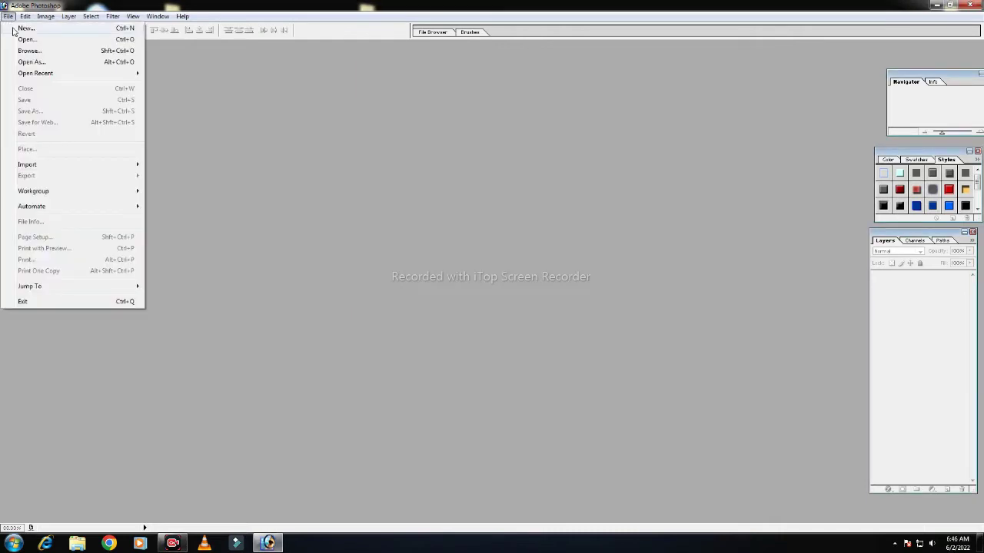
click(17, 27)
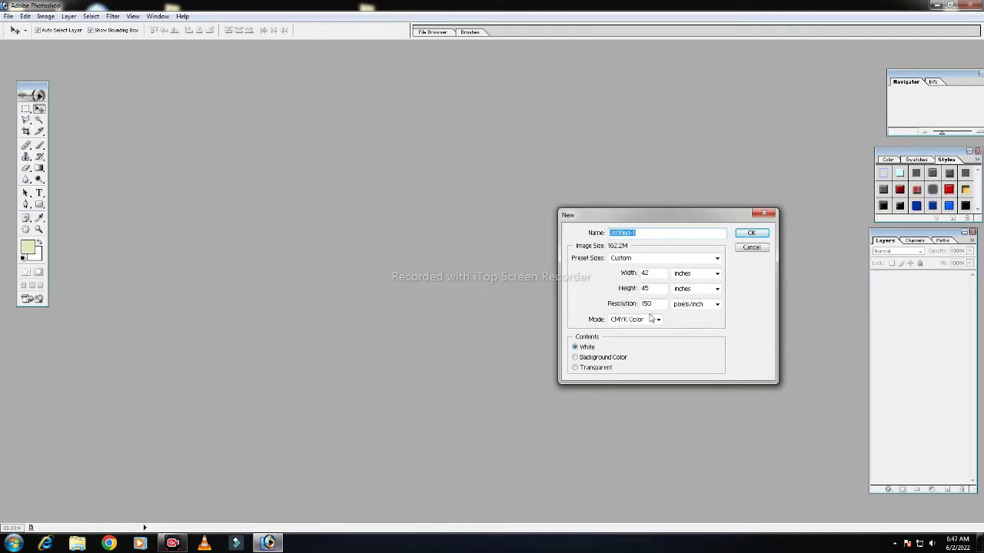
click(752, 234)
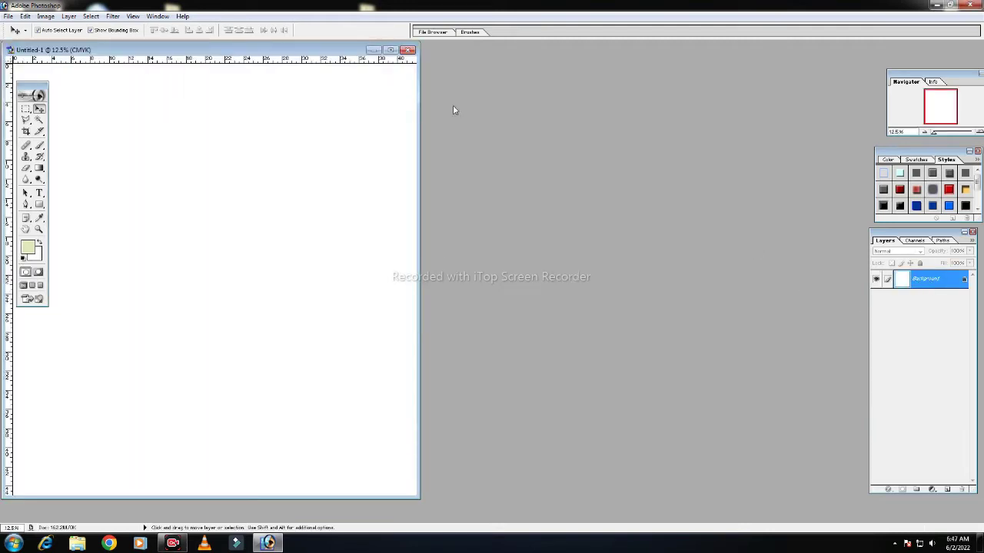
click(390, 50)
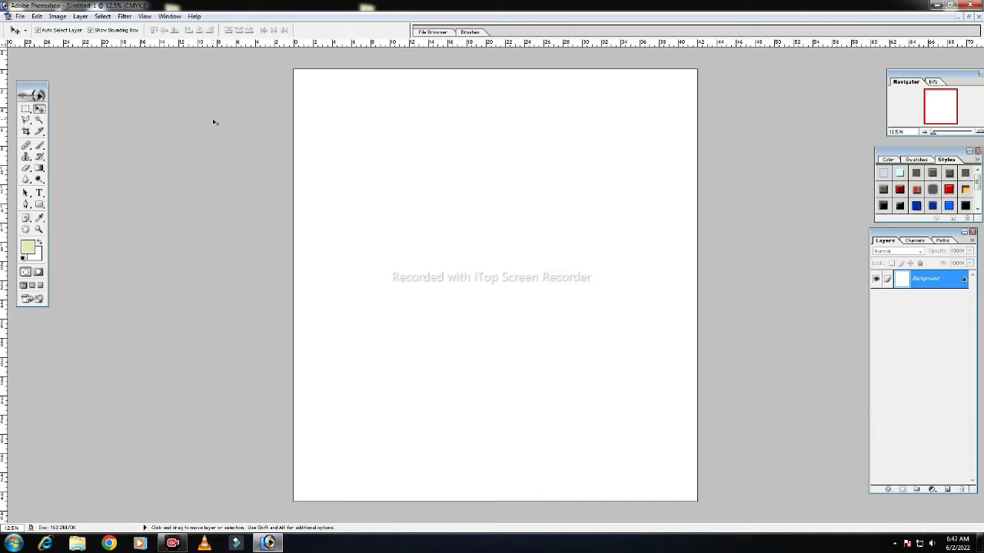
Step: Zoom the blank Untitled-1 canvas in to 66.67% with the Zoom tool
key(z)
click(538, 193)
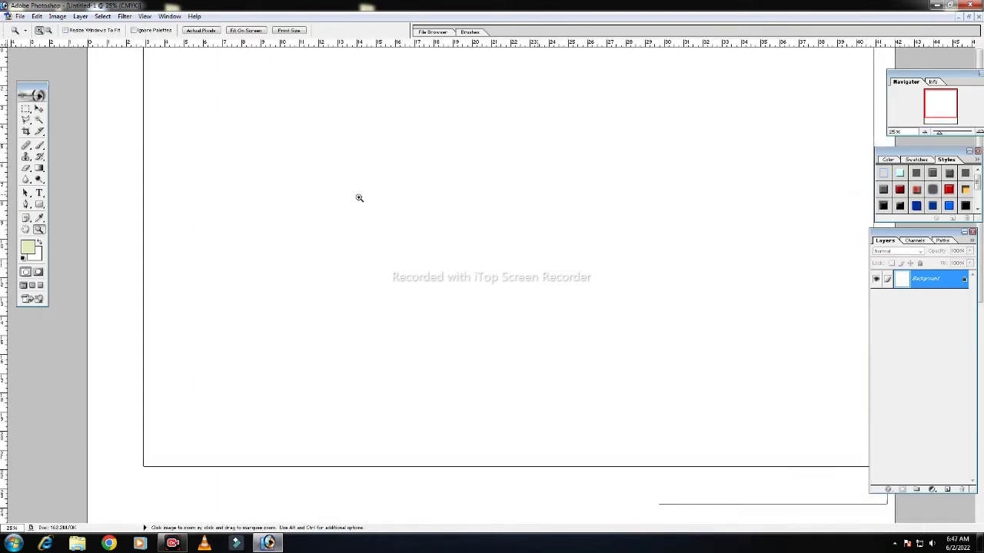
click(359, 197)
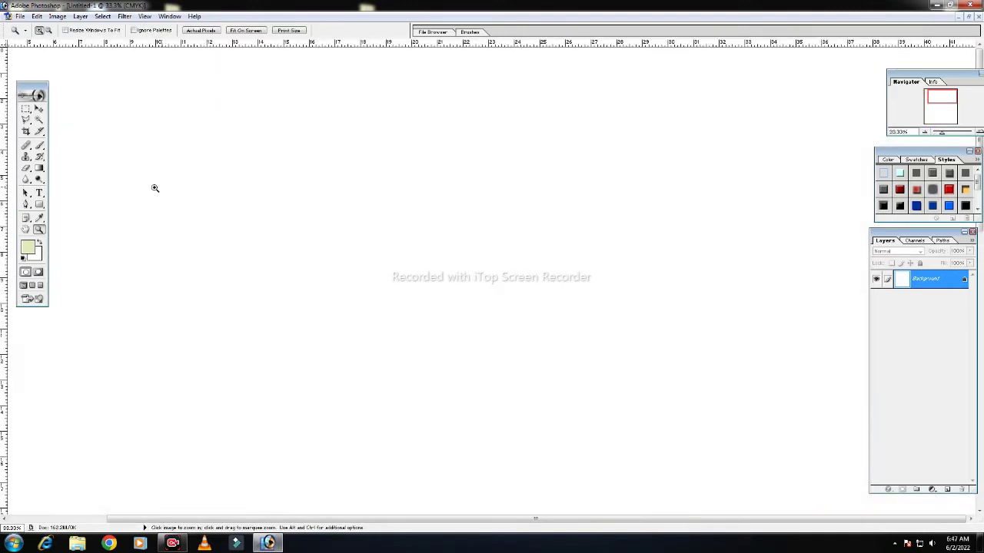
click(469, 245)
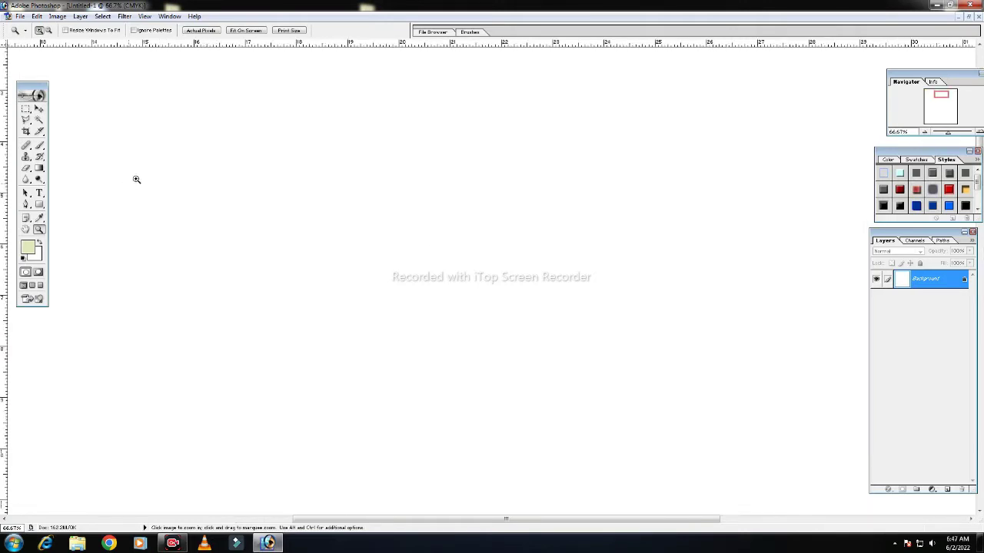
click(39, 110)
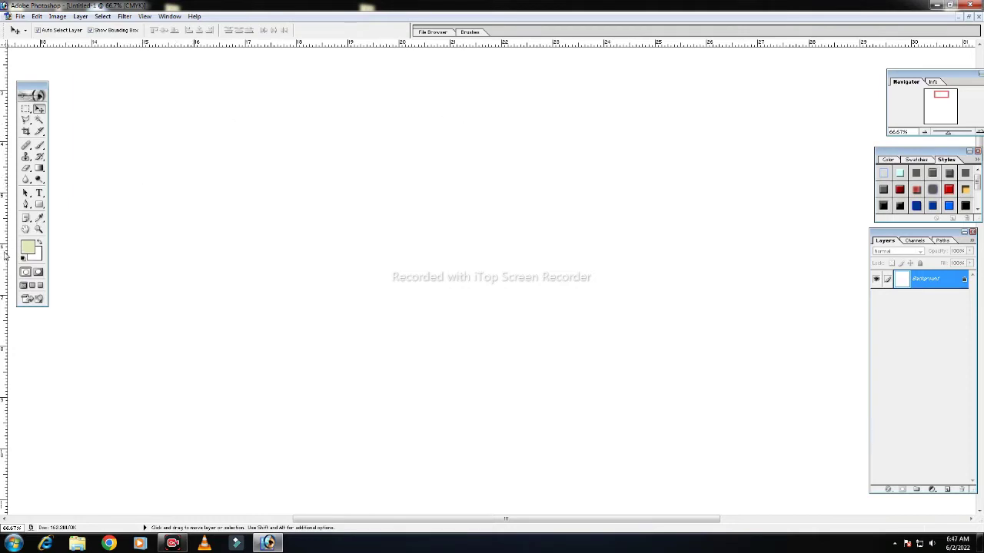
Step: Add three vertical guides across the canvas and dismiss the error message
mouse_move(5, 256)
mouse_down()
mouse_move(461, 296)
mouse_move(448, 297)
mouse_up()
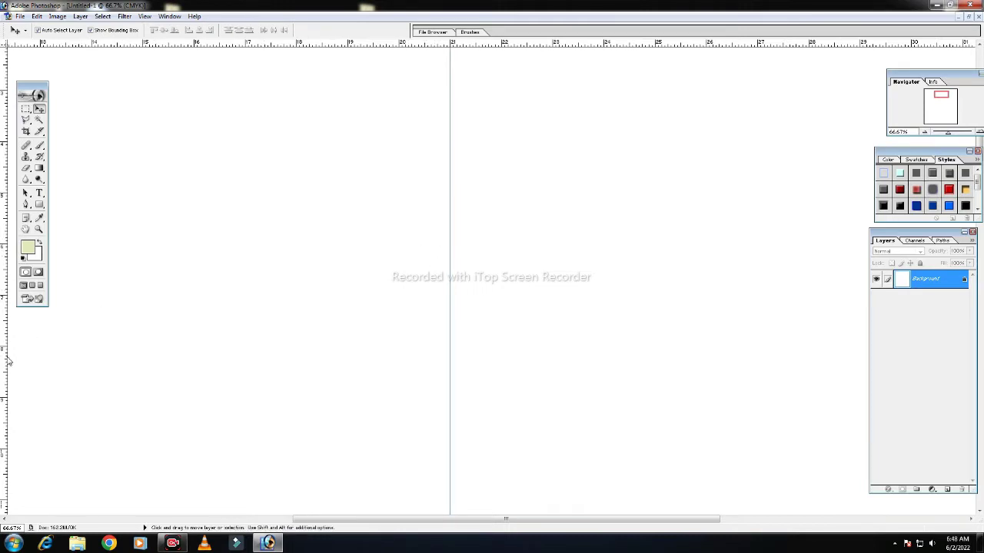
drag(8, 360, 347, 366)
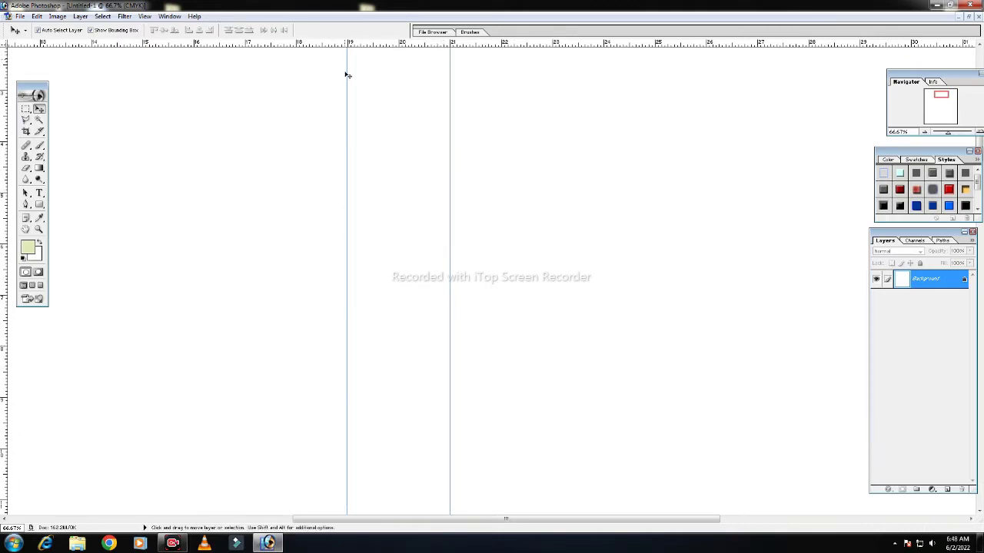
drag(4, 388, 552, 383)
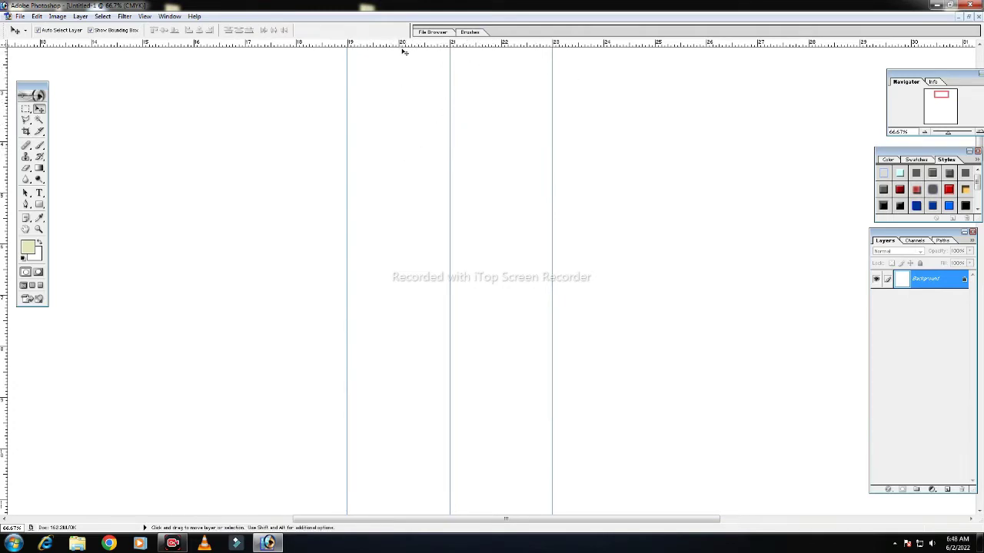
scroll(403, 114, up, 3)
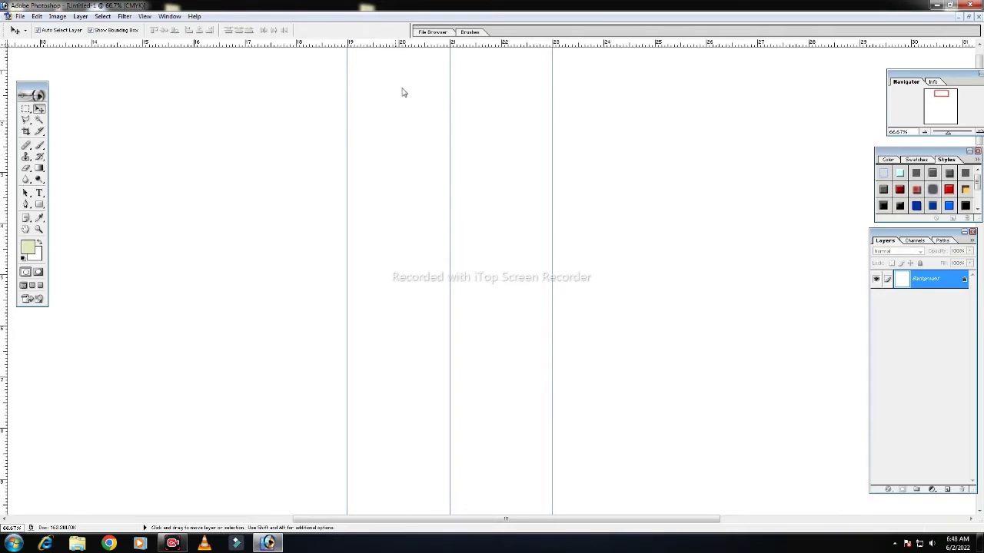
click(498, 206)
Step: Place a horizontal guide at mid-height of the canvas
drag(462, 46, 460, 125)
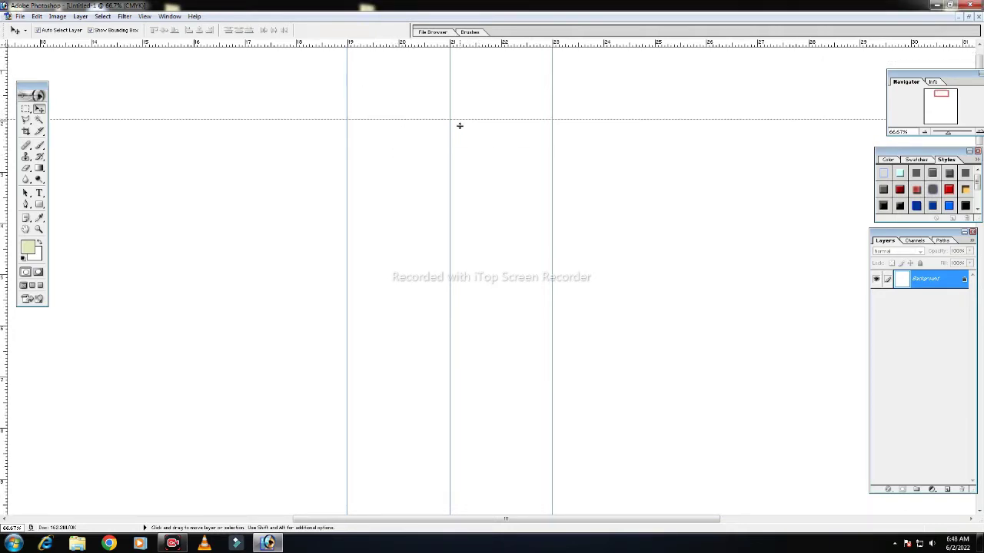
drag(459, 126, 439, 328)
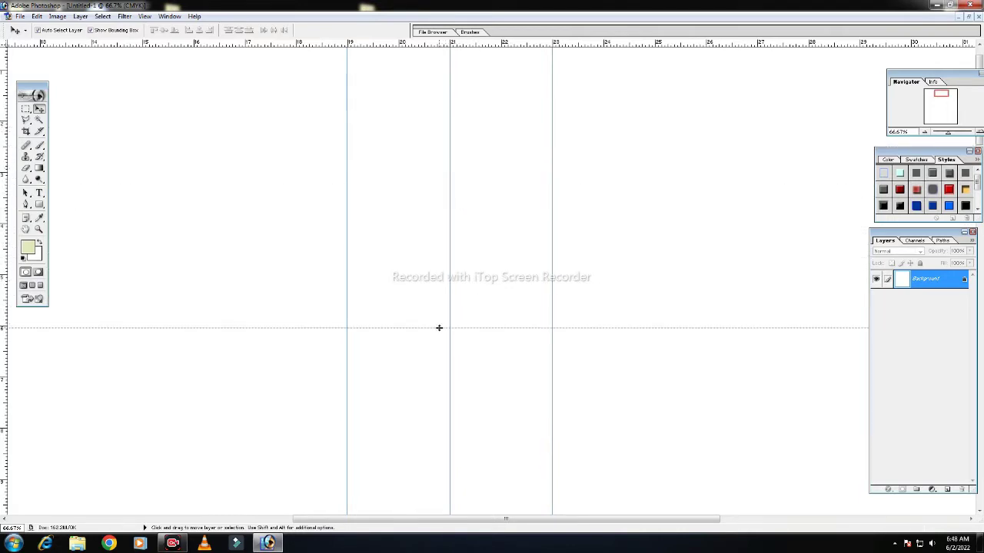
drag(439, 329, 439, 325)
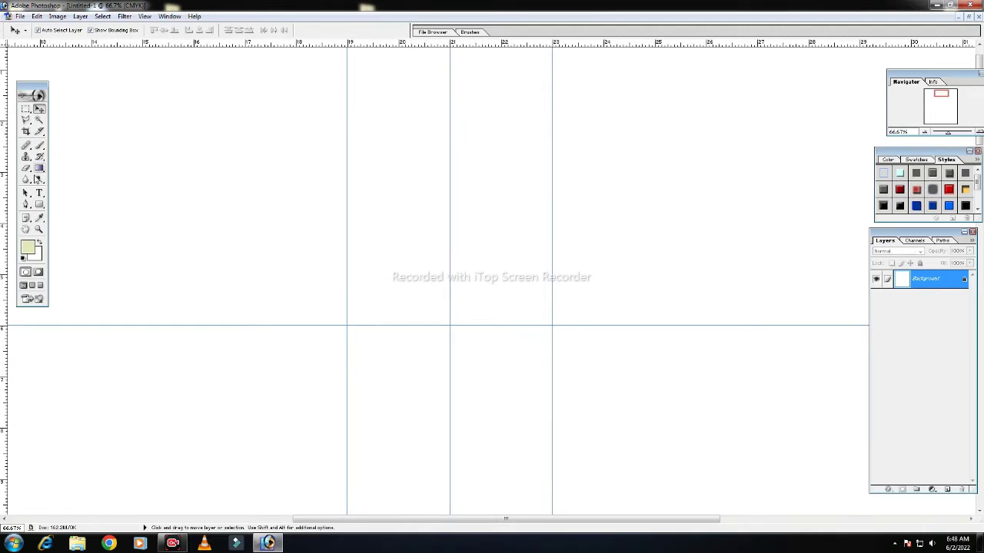
click(25, 109)
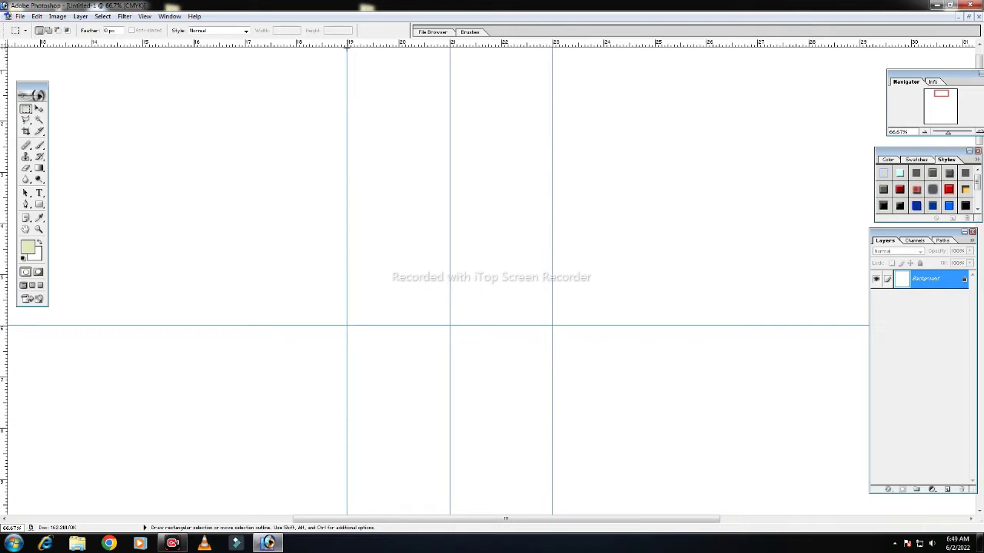
Step: Fill the area between the outer vertical guides with pale green, then add a guide to its left
drag(347, 46, 552, 326)
key(alt+BackSpace)
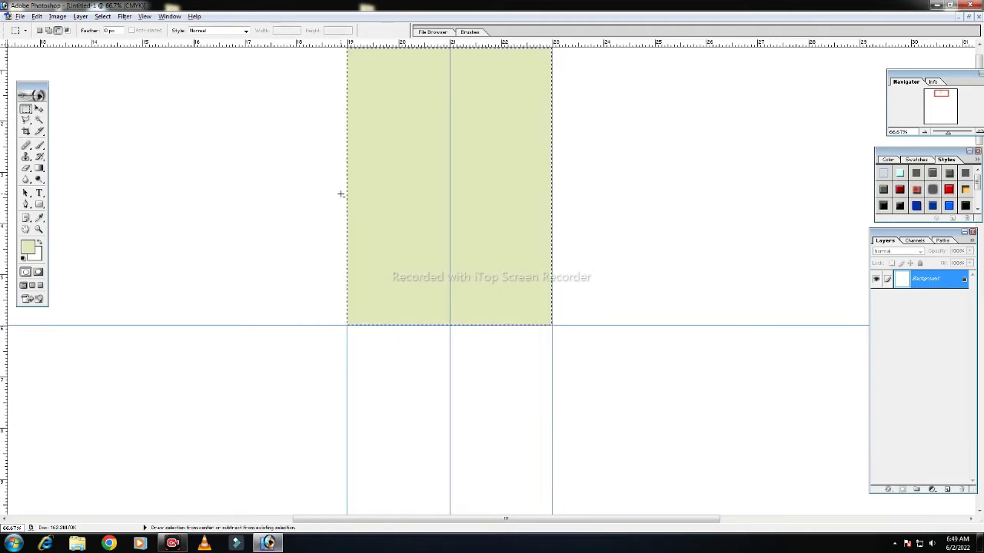
click(39, 109)
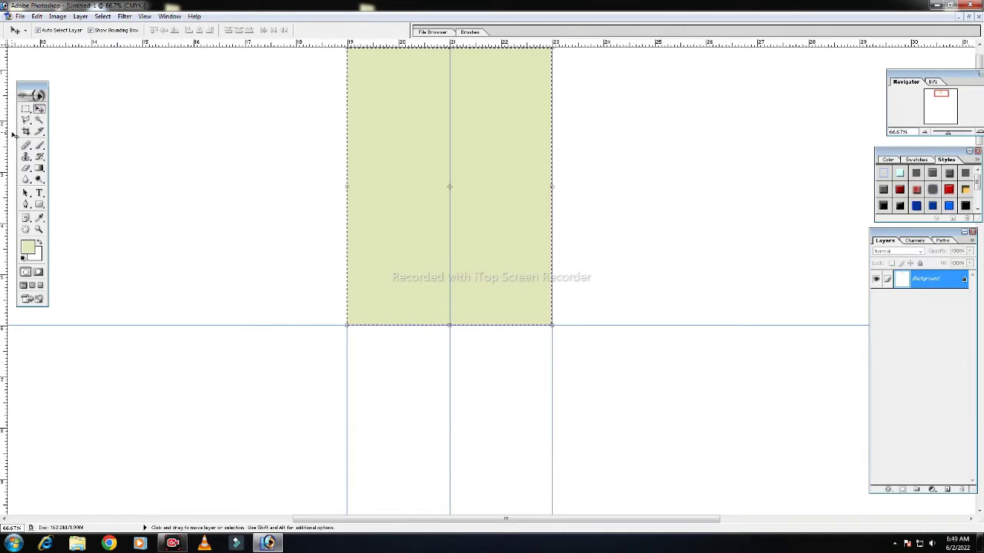
drag(12, 140, 243, 167)
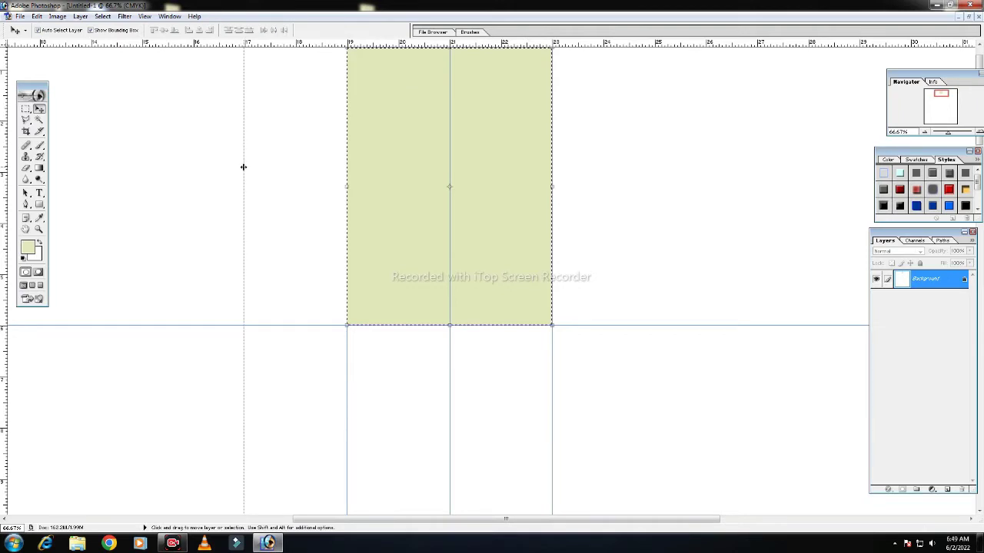
drag(243, 166, 244, 168)
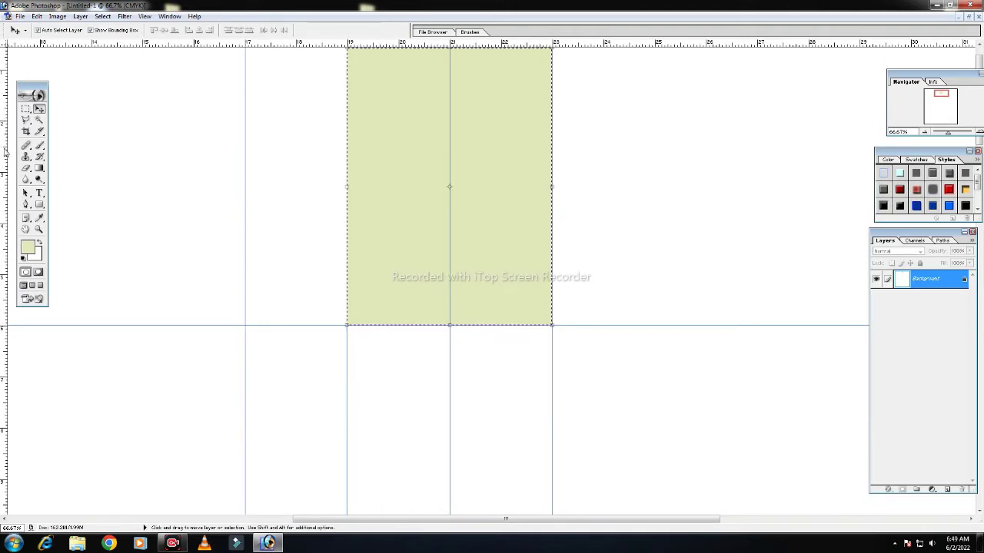
Step: Add a vertical guide to the right of the green rectangle
drag(399, 207, 654, 255)
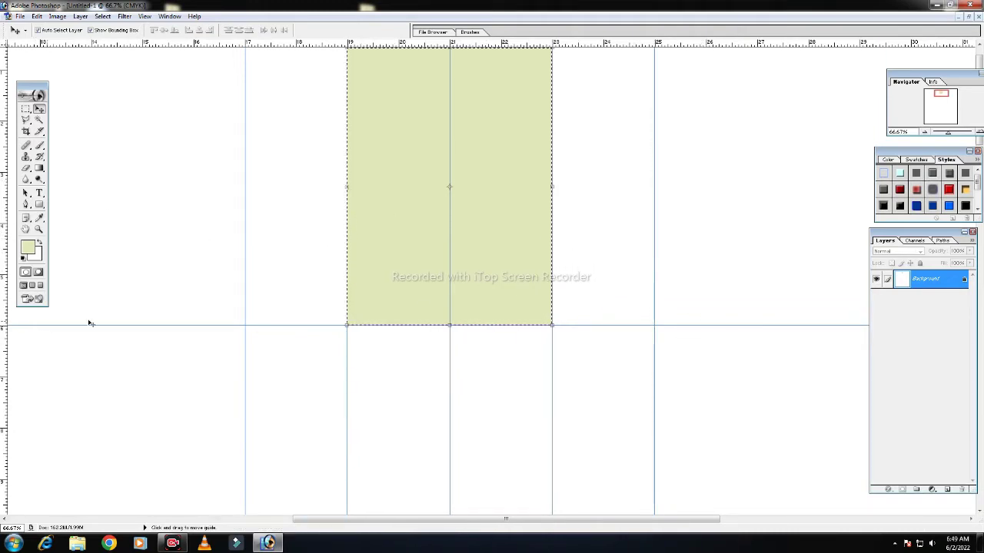
scroll(354, 196, down, 1)
scroll(355, 197, down, 3)
scroll(355, 197, down, 1)
scroll(354, 196, down, 2)
scroll(353, 196, down, 3)
scroll(352, 196, down, 5)
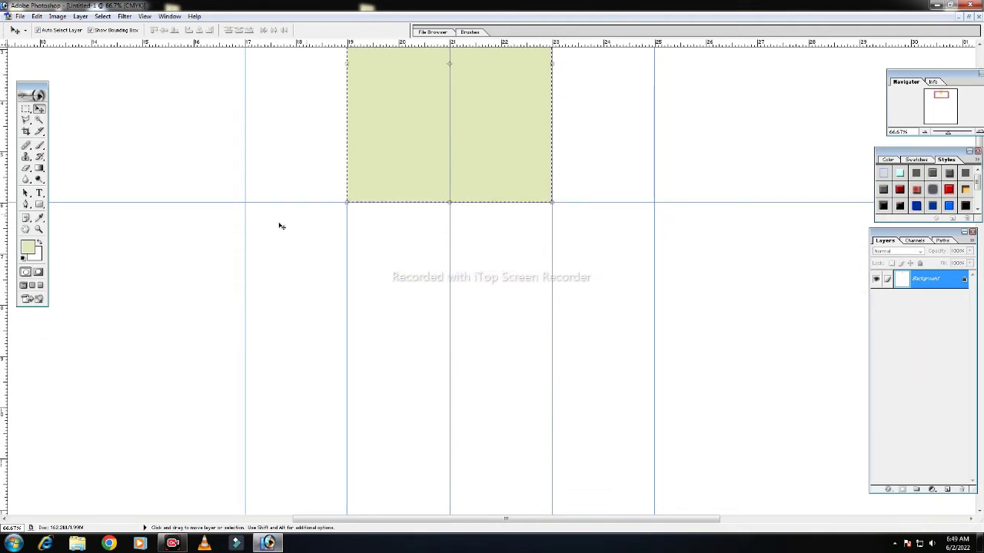
scroll(327, 206, down, 3)
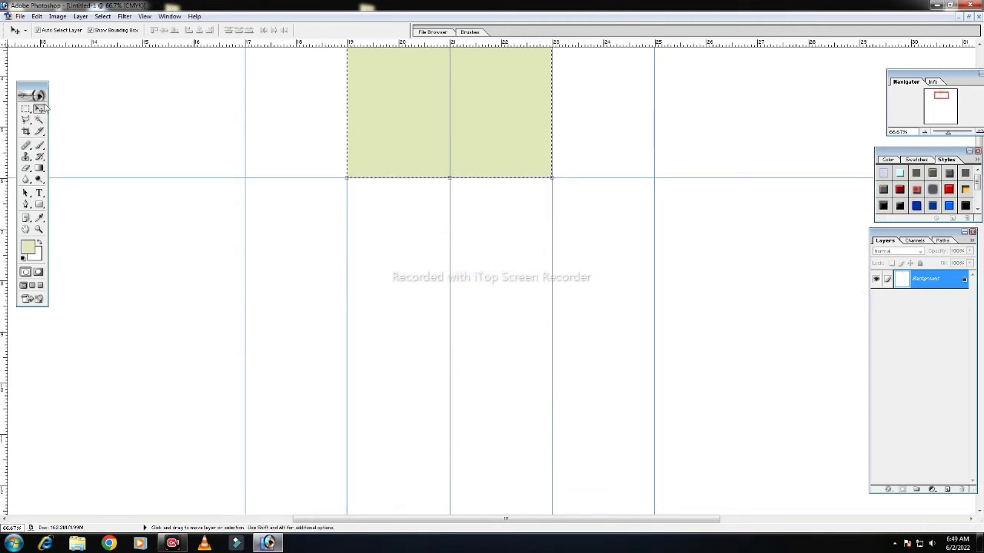
drag(33, 90, 45, 77)
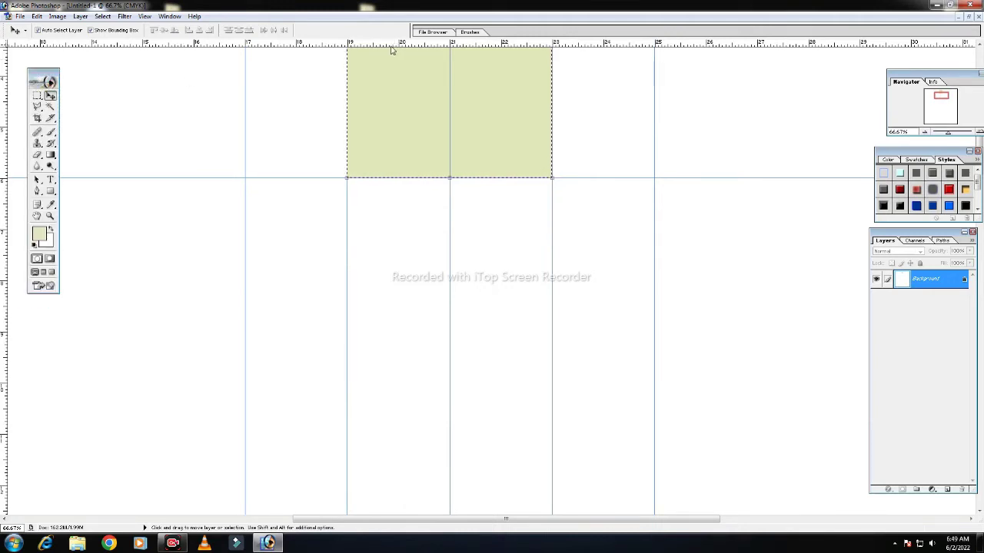
Step: Drag a horizontal guide from the top ruler far down the page
drag(390, 50, 376, 372)
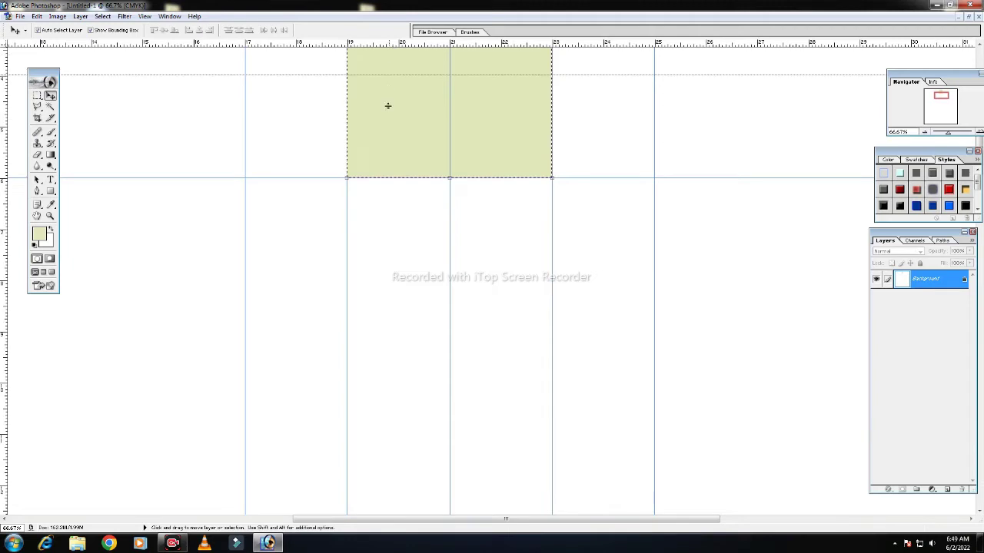
drag(377, 373, 285, 428)
scroll(94, 408, down, 2)
scroll(95, 408, down, 3)
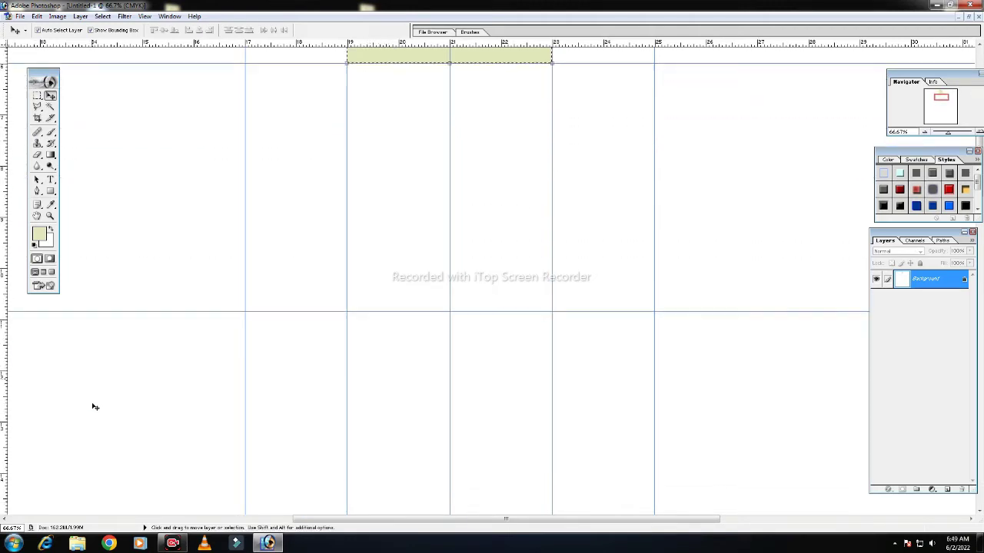
scroll(94, 408, down, 1)
scroll(94, 406, down, 1)
scroll(94, 405, down, 1)
scroll(94, 405, down, 1)
scroll(94, 405, down, 1)
scroll(95, 403, down, 1)
scroll(95, 404, down, 1)
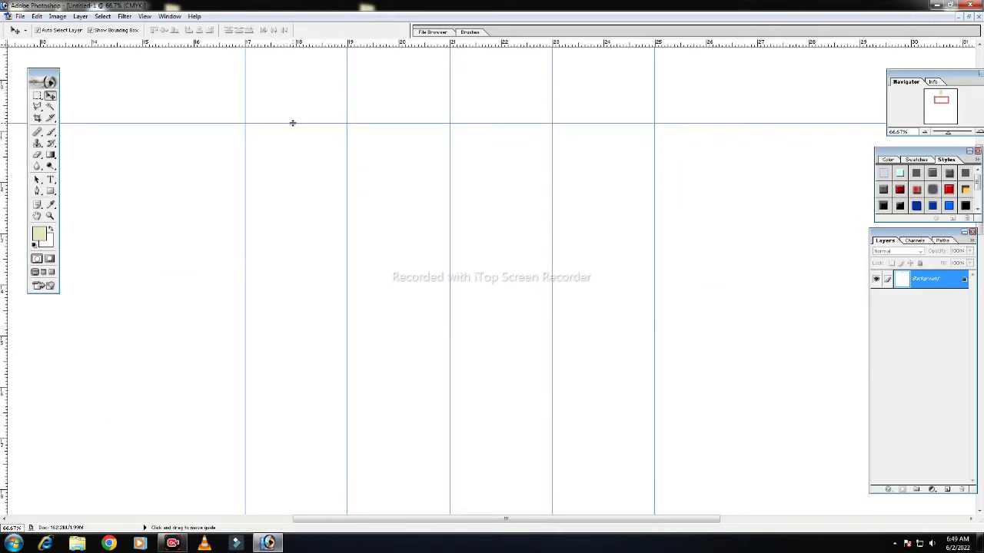
drag(292, 123, 281, 489)
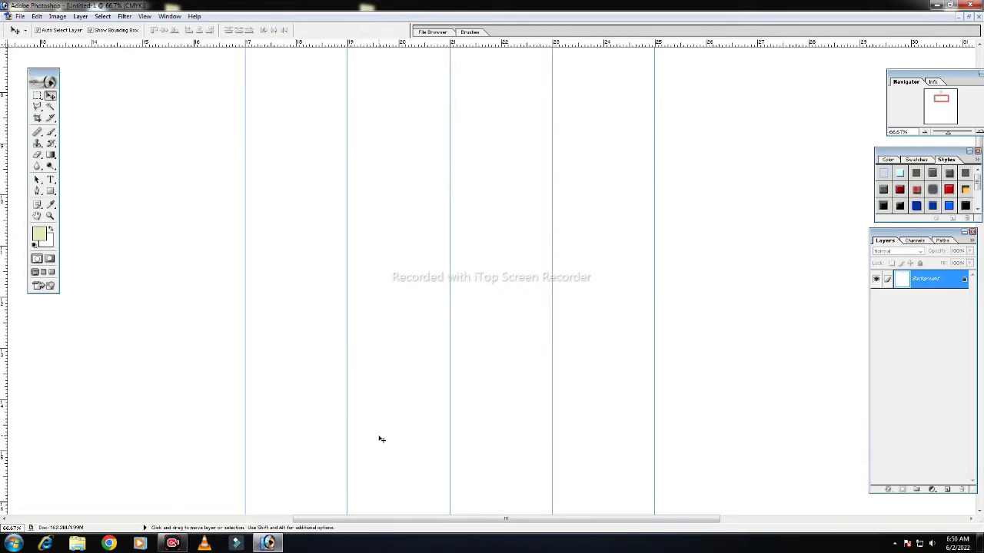
Step: Fit the page in view and add horizontal guides along the bottom and across the lower half
key(ctrl+0)
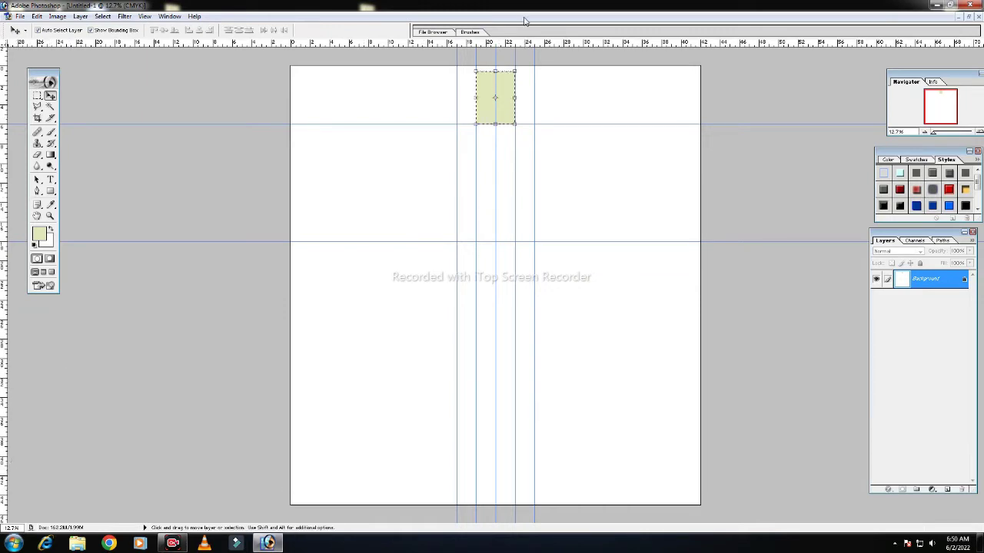
drag(521, 176, 490, 494)
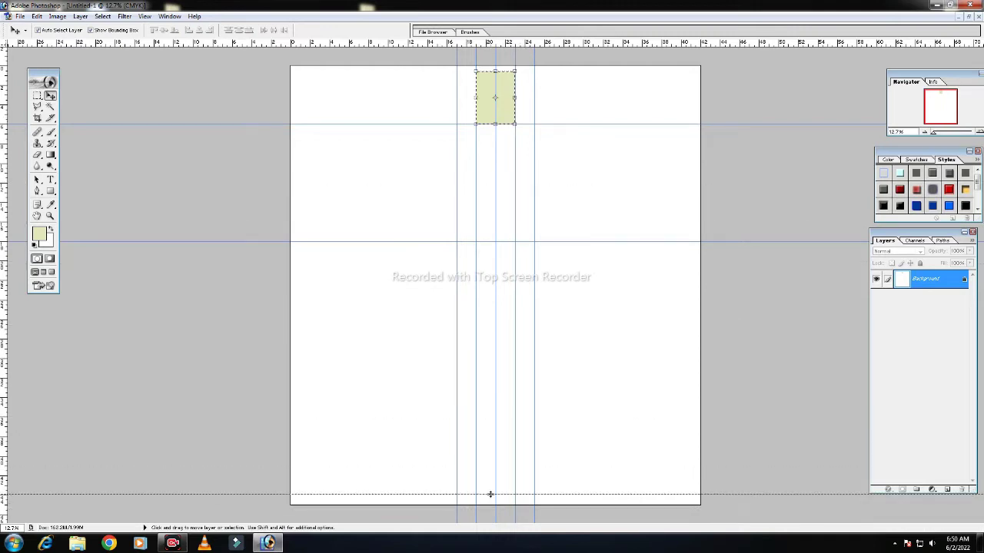
drag(489, 494, 490, 496)
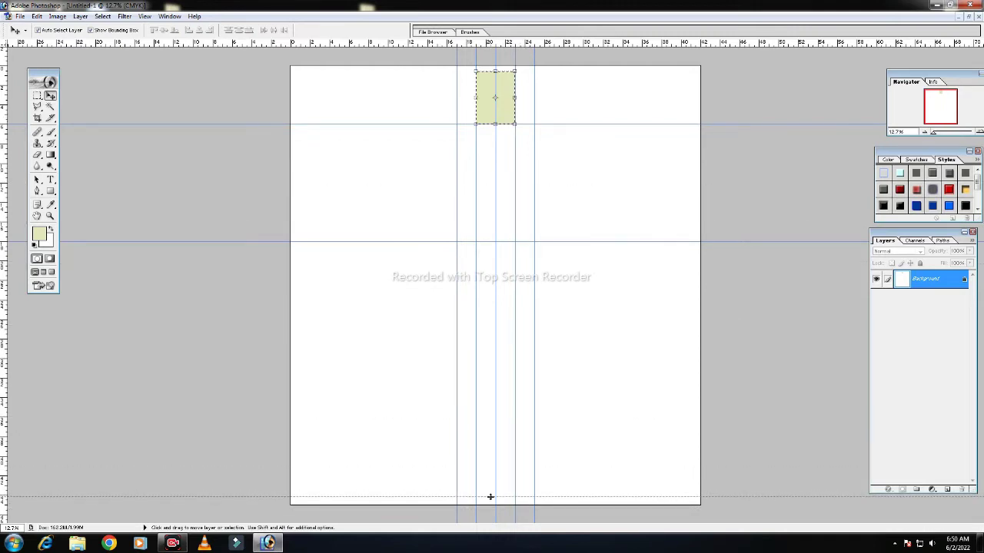
drag(490, 496, 490, 496)
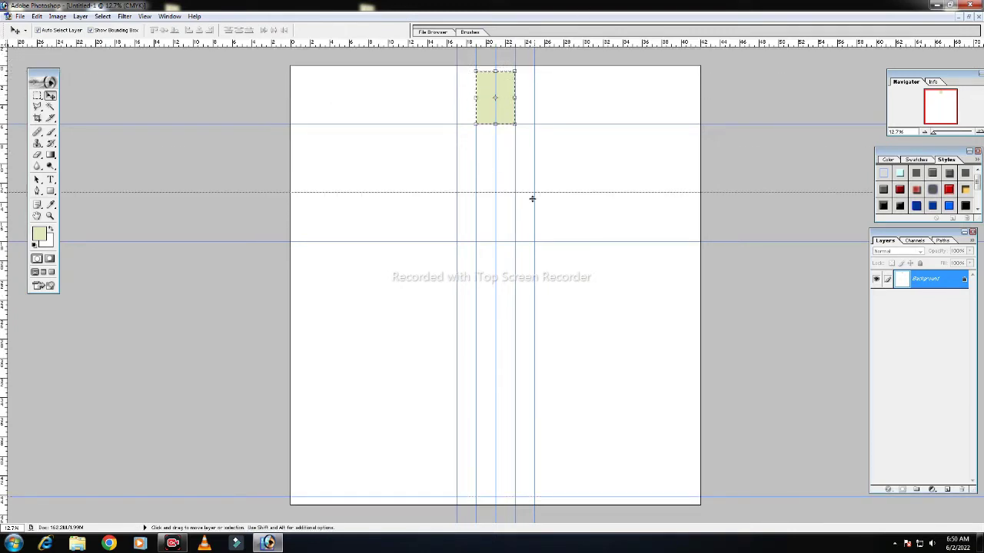
drag(568, 47, 462, 444)
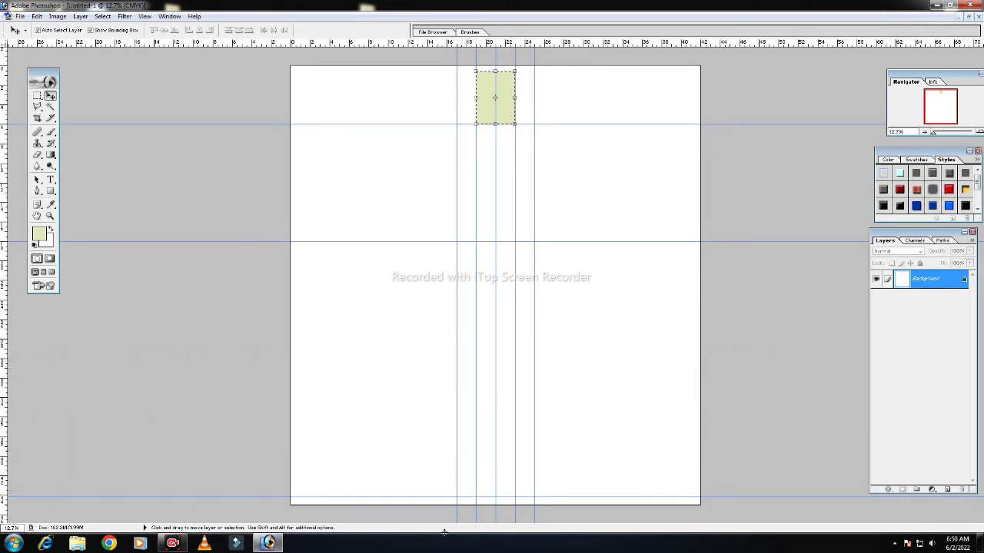
drag(461, 444, 462, 357)
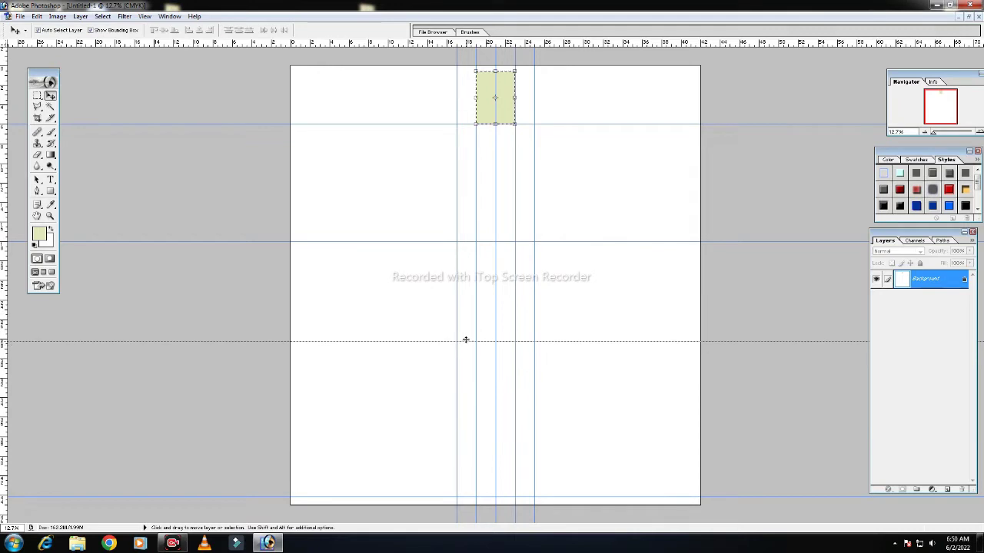
drag(462, 357, 461, 358)
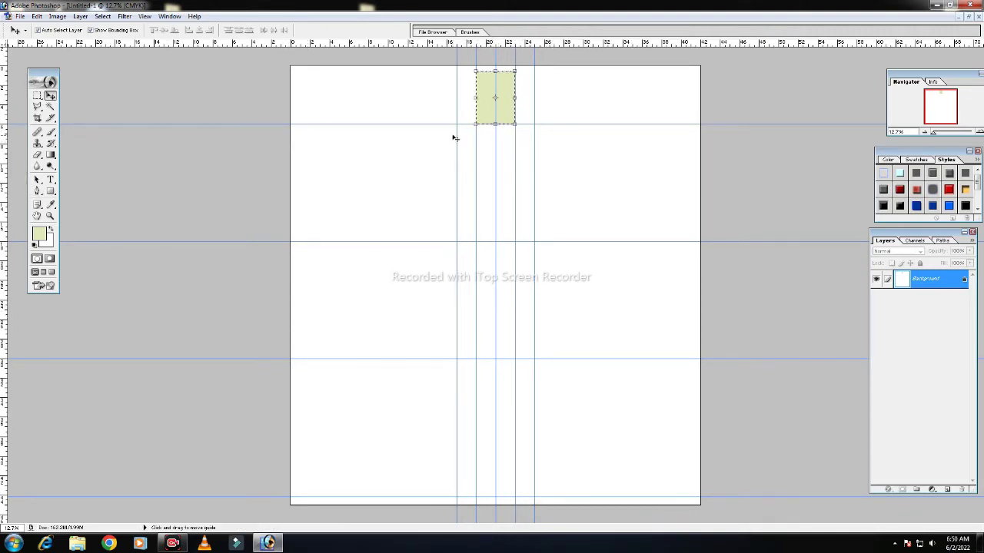
Step: Undo the green rectangle fill, leaving a blank white page with its guide grid
key(ctrl+t)
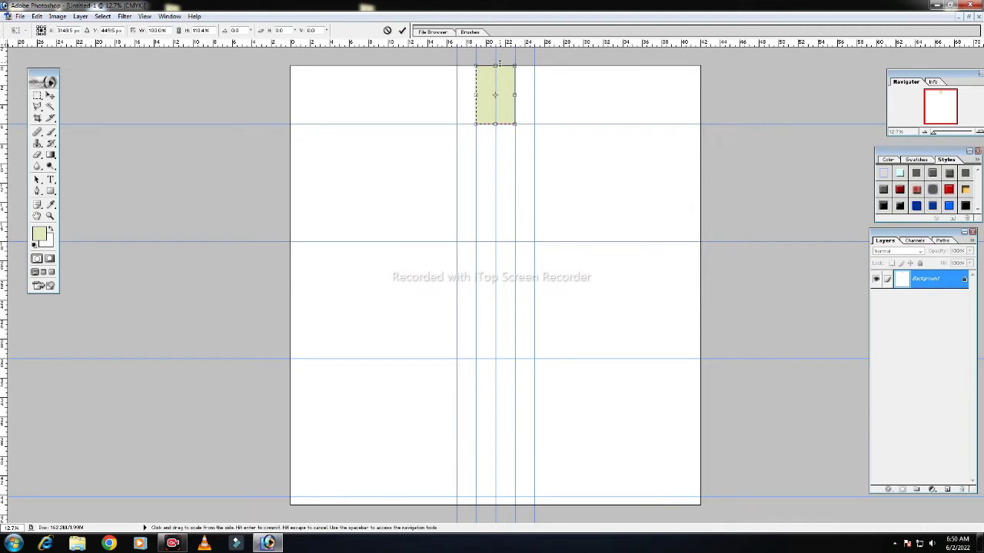
click(50, 95)
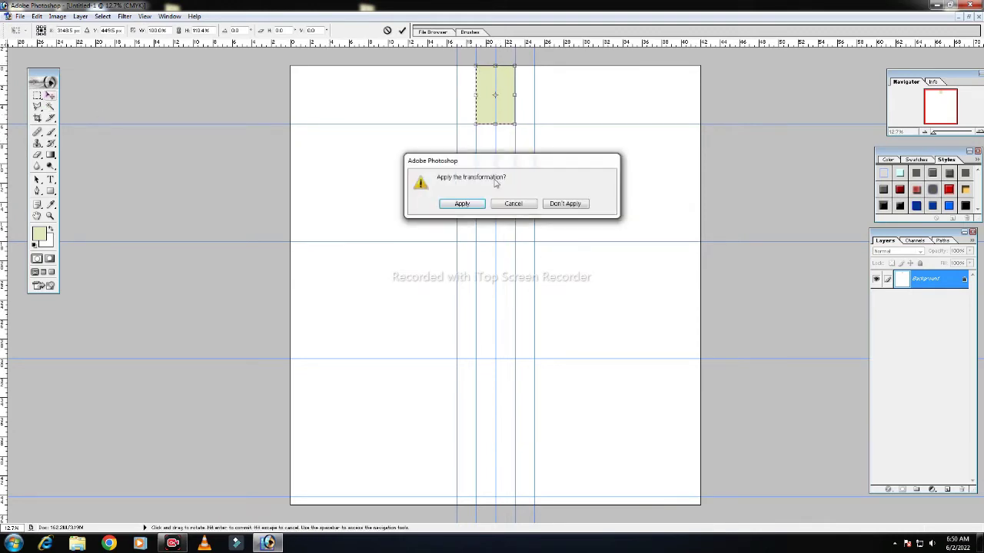
click(461, 205)
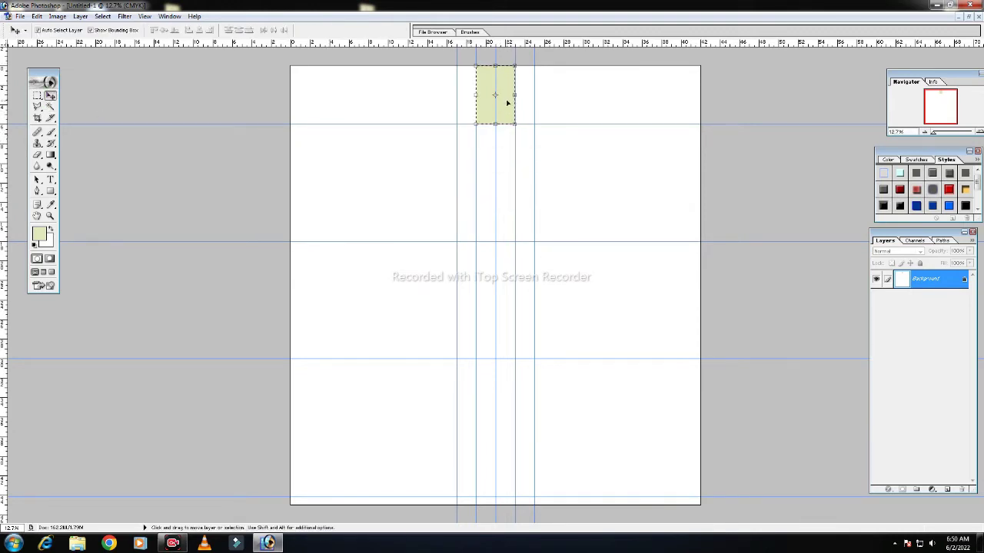
key(ctrl+z)
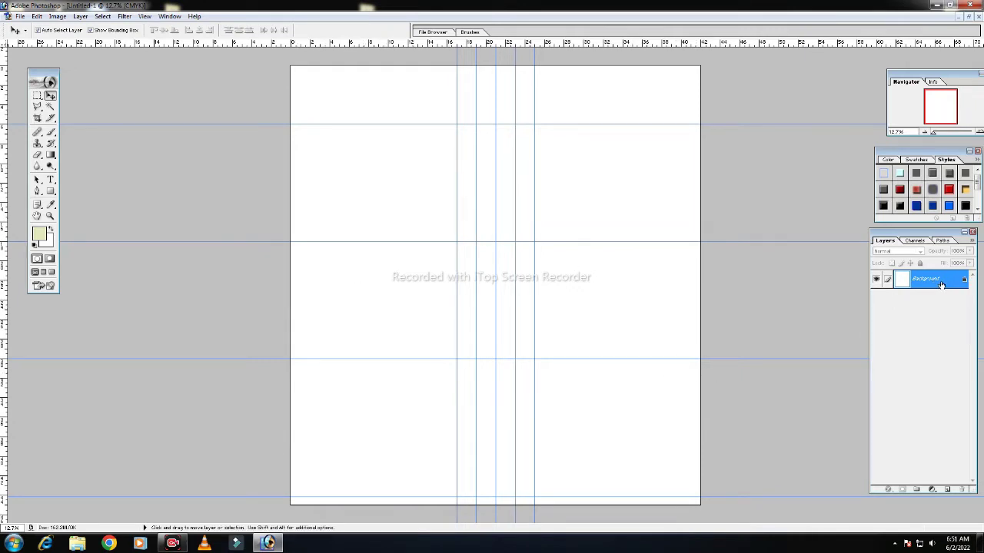
Step: Convert the Background into an editable layer named Layer 0
double_click(940, 284)
click(572, 259)
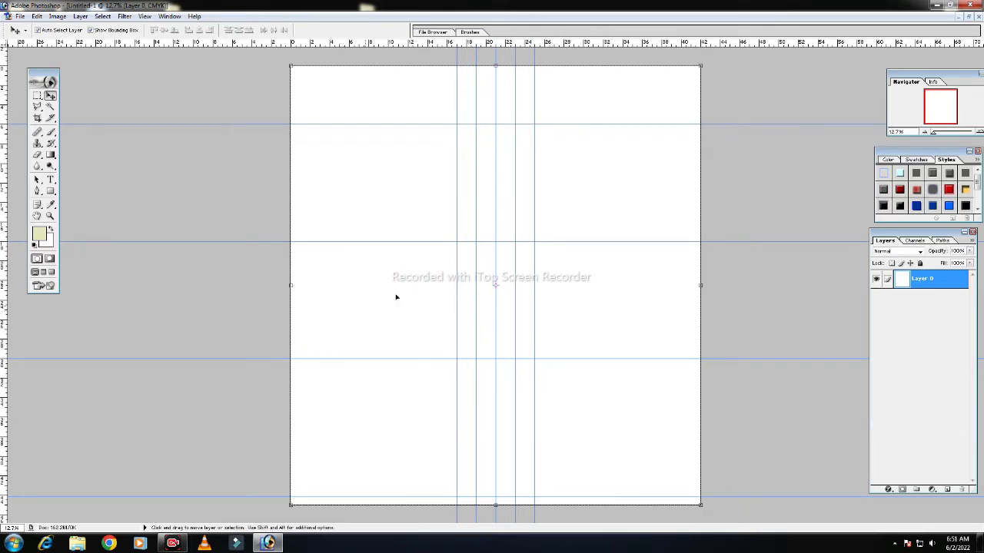
Step: Set the foreground colour to a light cyan and fill the whole layer with it
click(40, 239)
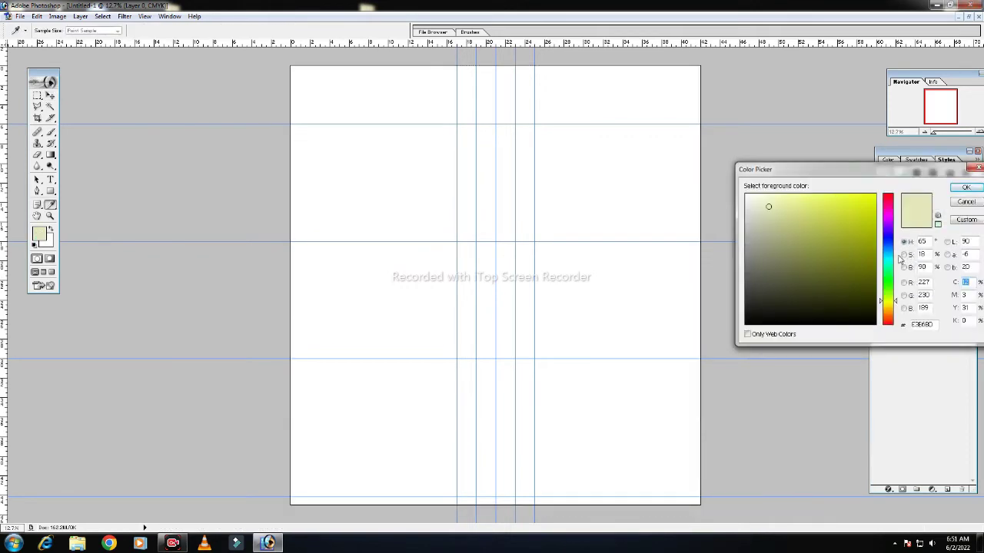
click(889, 259)
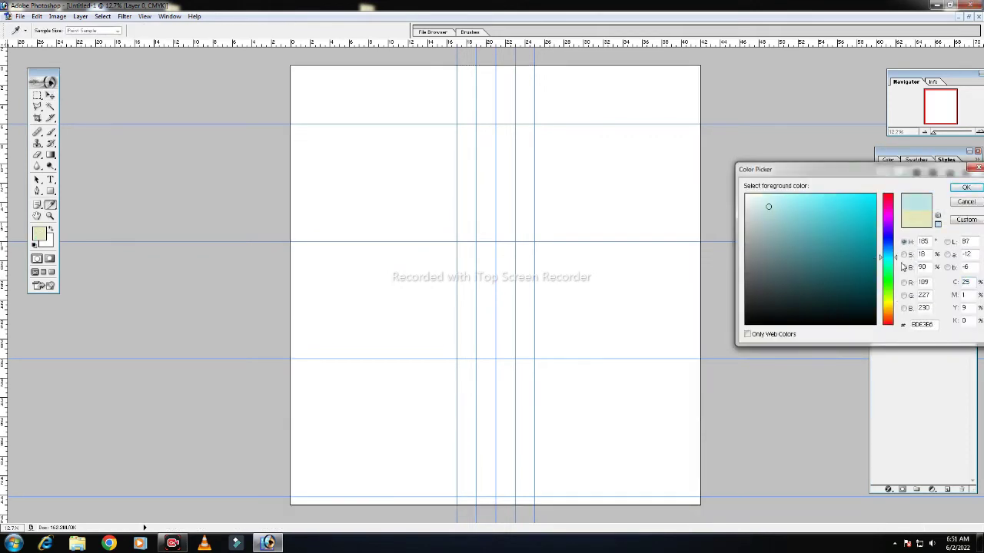
drag(768, 206, 772, 199)
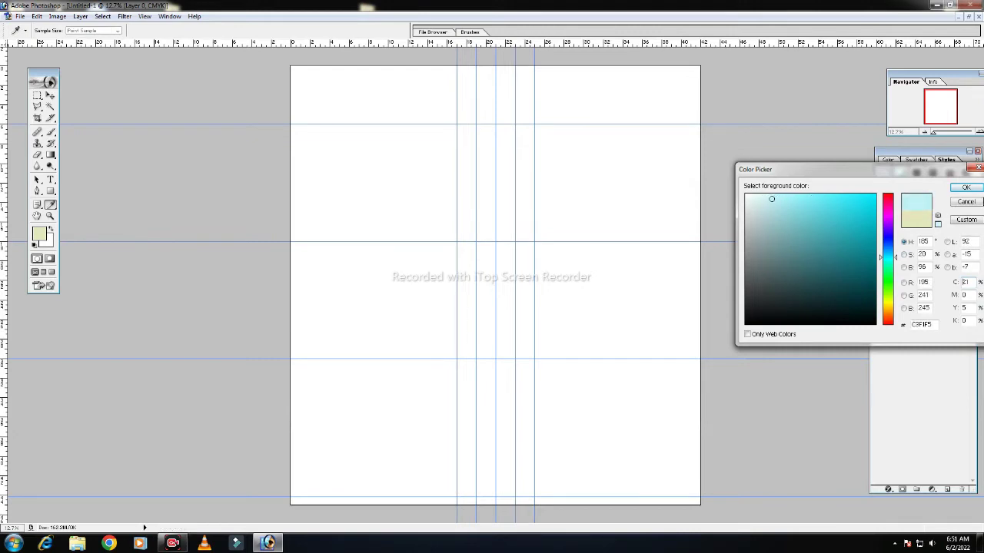
click(972, 191)
key(v)
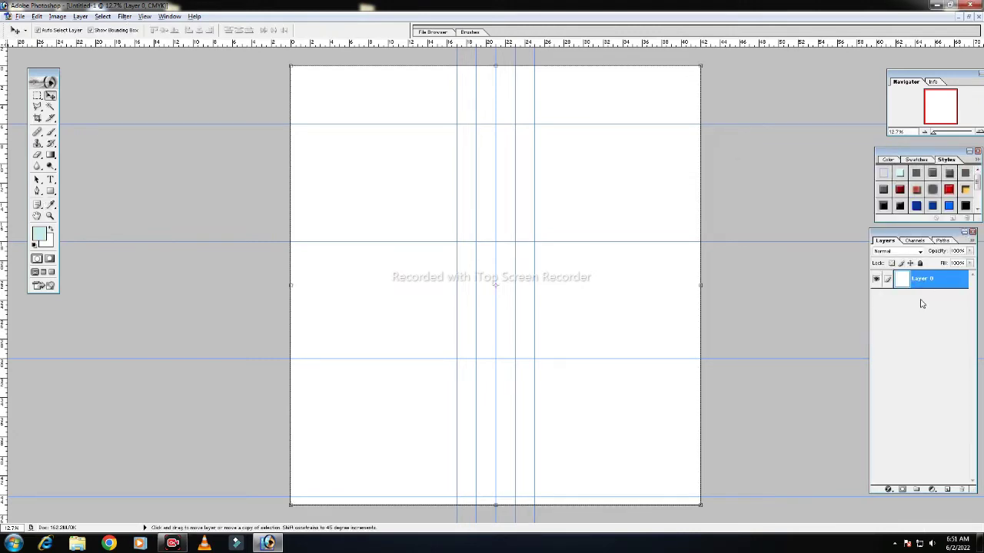
key(alt+BackSpace)
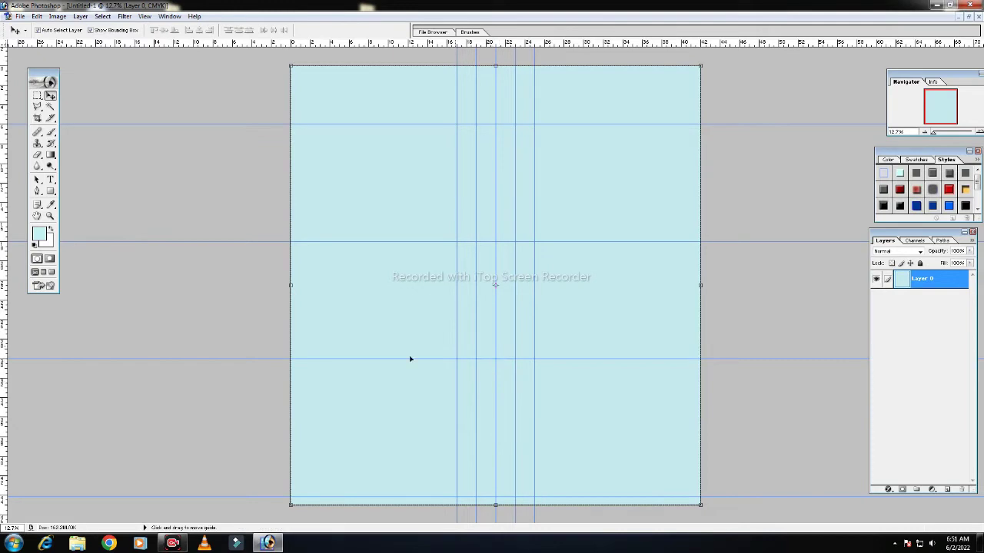
click(78, 544)
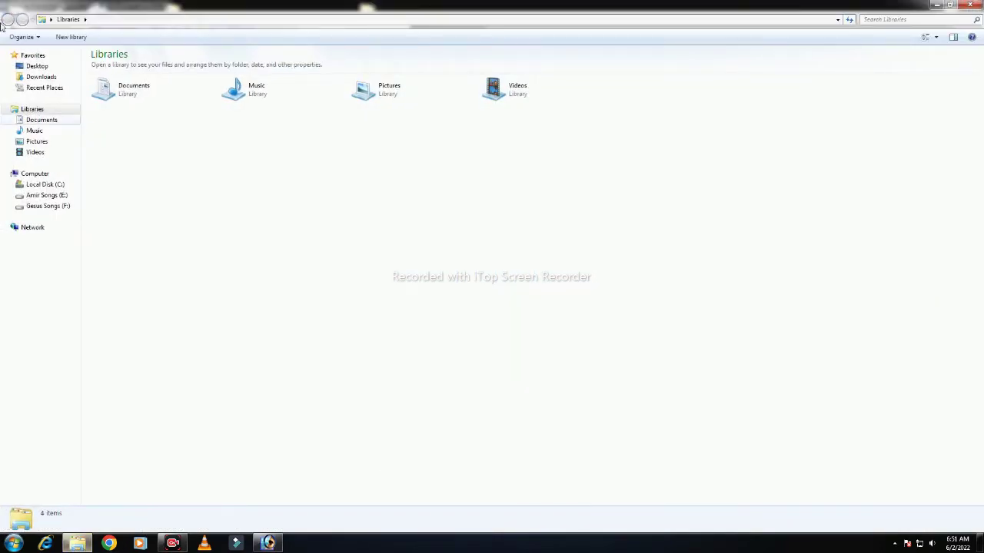
Step: Browse to the Desktop > design > research folder in Windows Explorer
click(31, 67)
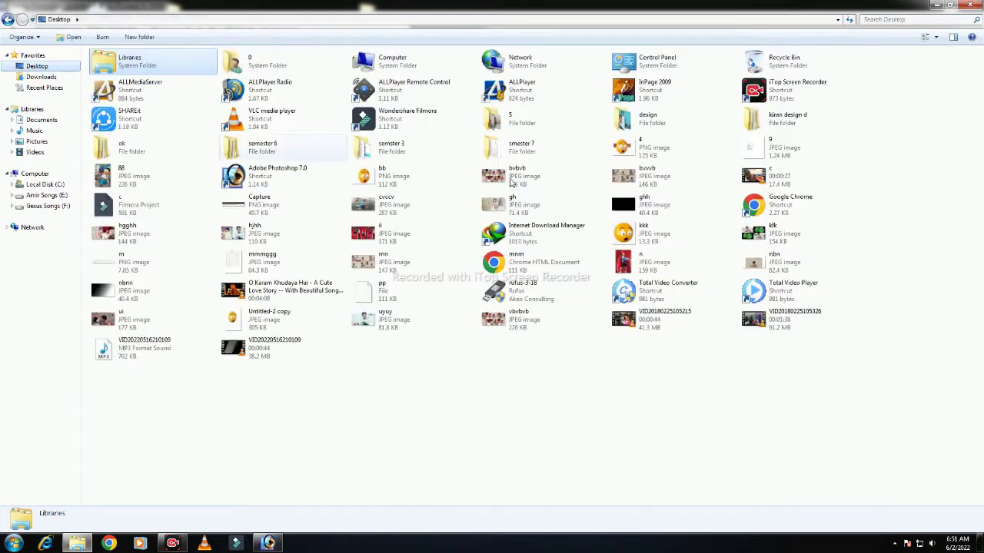
double_click(659, 124)
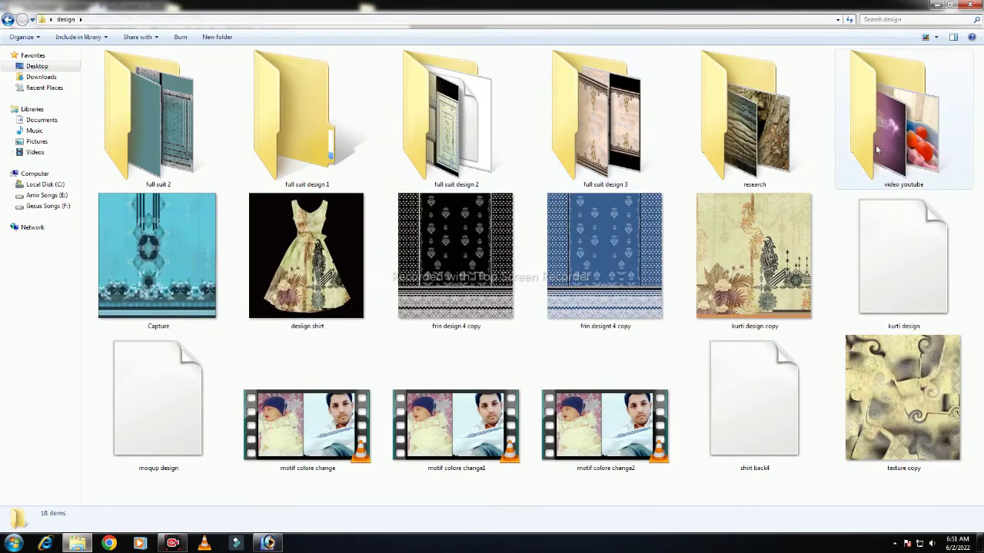
double_click(753, 123)
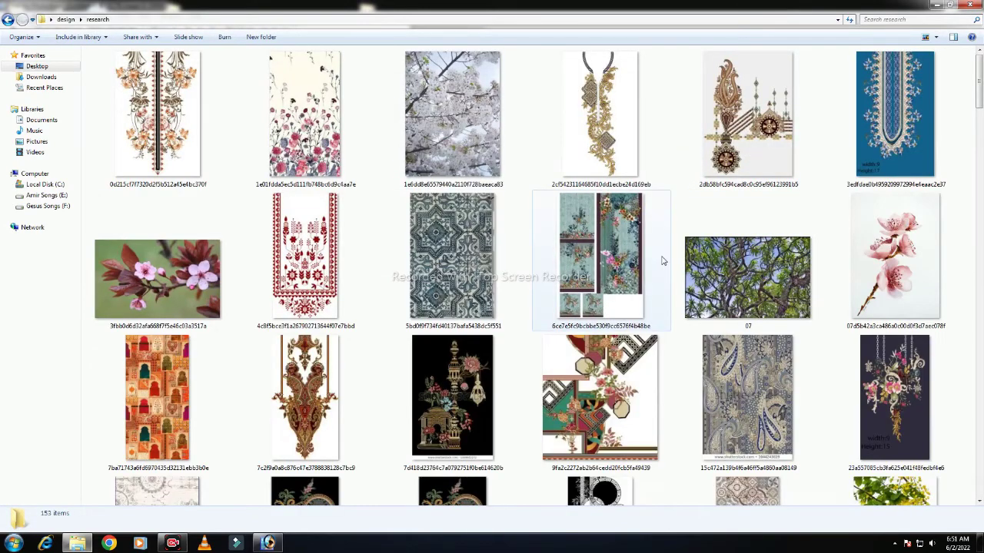
mouse_move(452, 258)
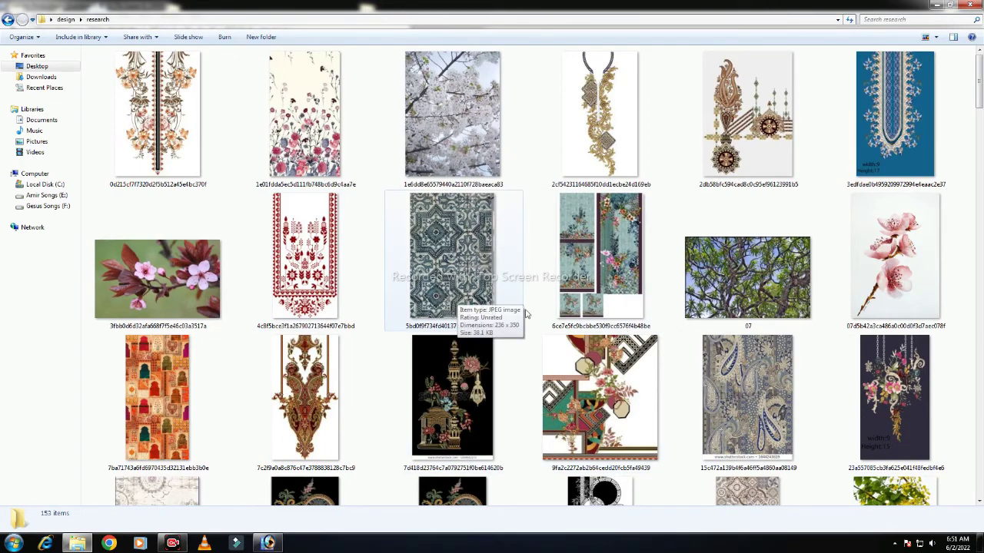
Step: Find bark-4255528_960_720.jpg and drag it onto Photoshop to open it
scroll(430, 375, down, 5)
scroll(430, 375, down, 5)
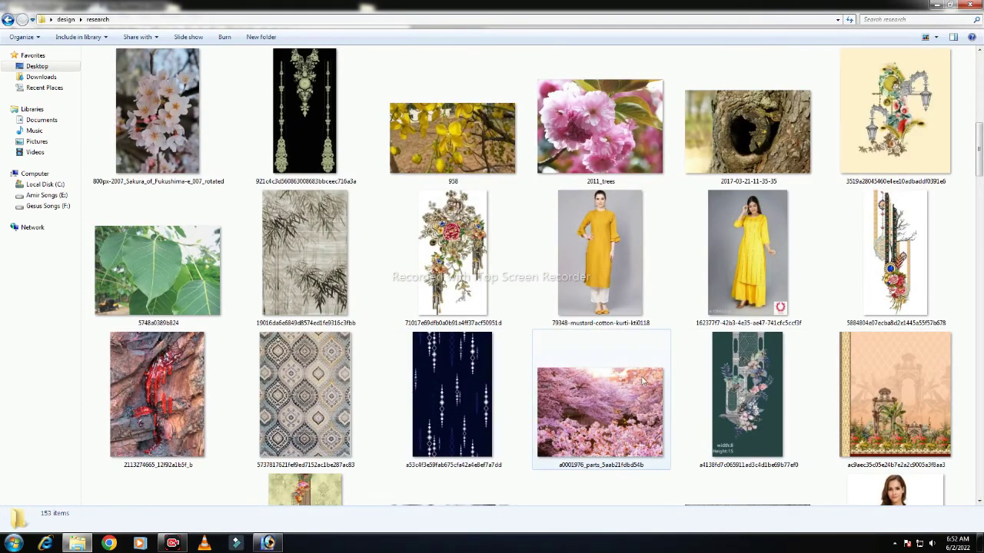
scroll(666, 382, up, 5)
scroll(710, 385, down, 5)
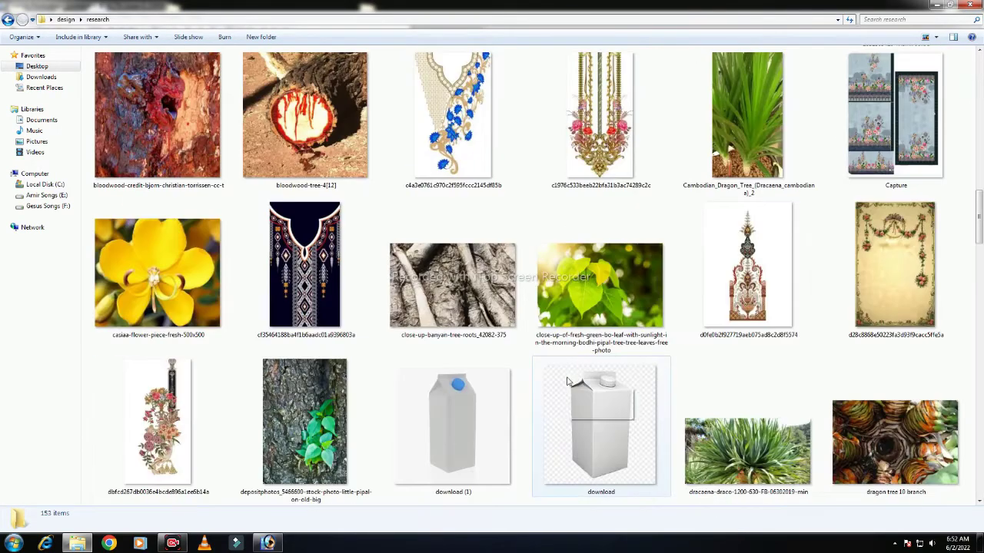
scroll(792, 387, down, 10)
scroll(792, 388, down, 5)
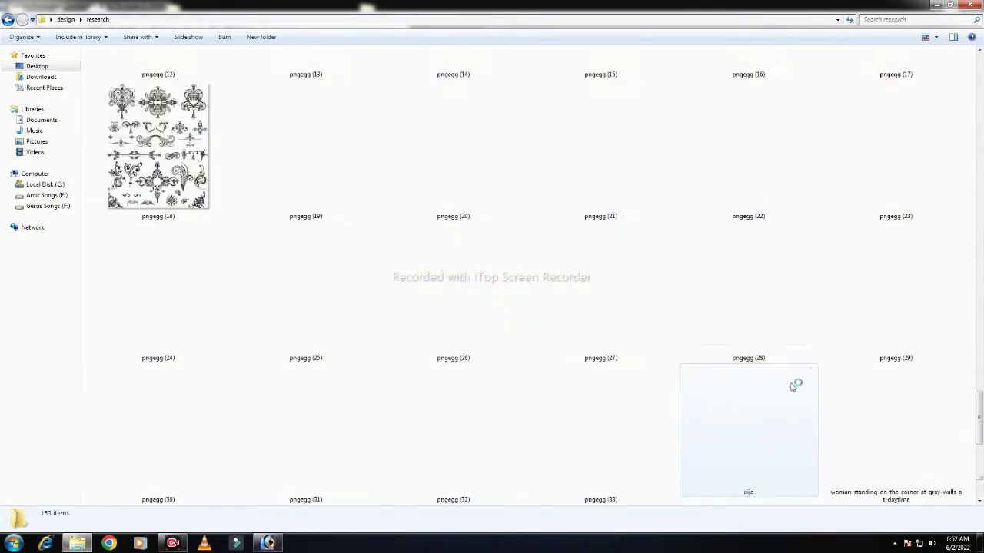
scroll(792, 387, up, 5)
scroll(793, 388, up, 5)
scroll(793, 388, up, 5)
scroll(792, 388, down, 5)
scroll(792, 389, up, 5)
scroll(793, 389, up, 5)
scroll(793, 388, down, 5)
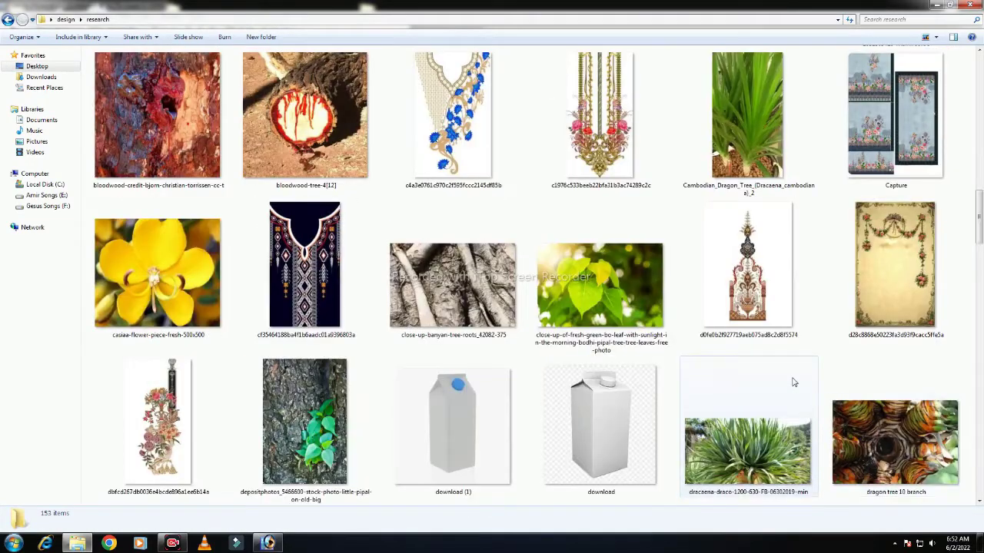
scroll(792, 382, down, 5)
drag(979, 262, 980, 246)
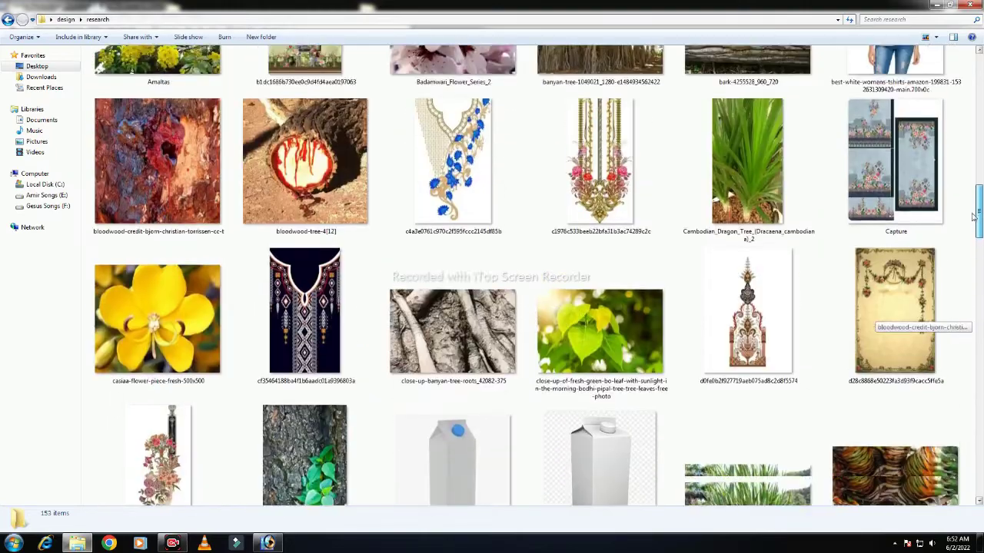
drag(980, 246, 980, 192)
mouse_move(721, 214)
mouse_down()
mouse_move(266, 543)
mouse_move(234, 329)
mouse_up()
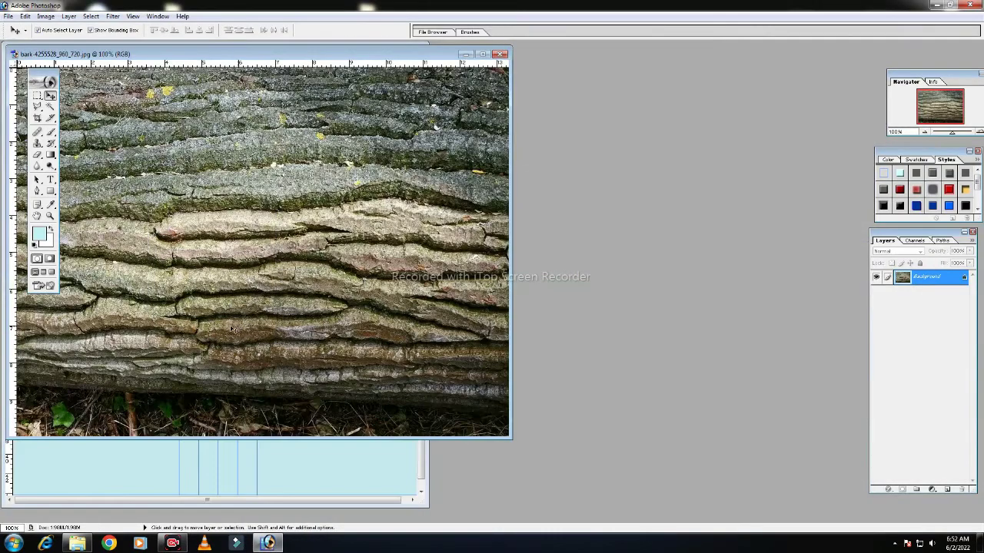
Step: Select the bark above the leafy ground strip with the Rectangular Marquee
drag(358, 59, 554, 60)
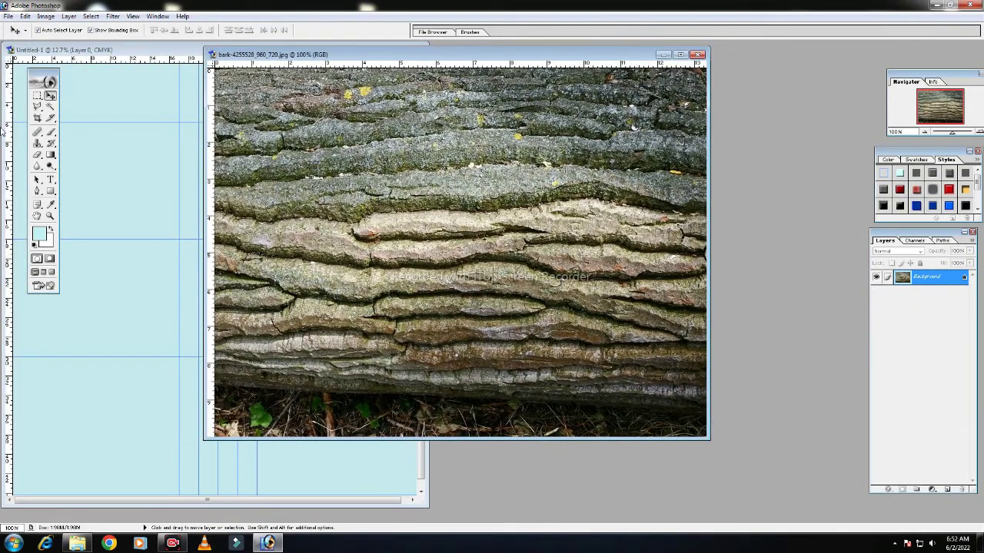
click(37, 95)
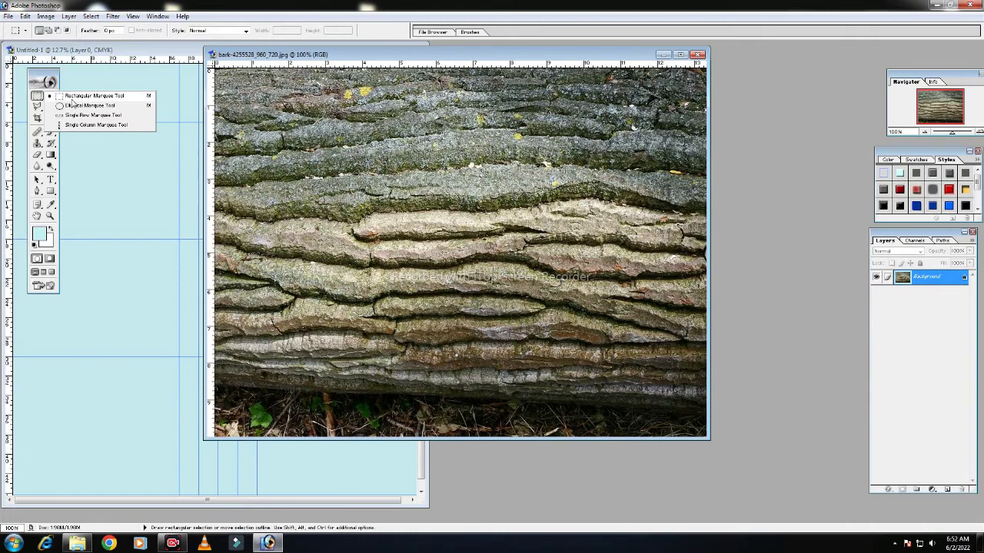
click(112, 97)
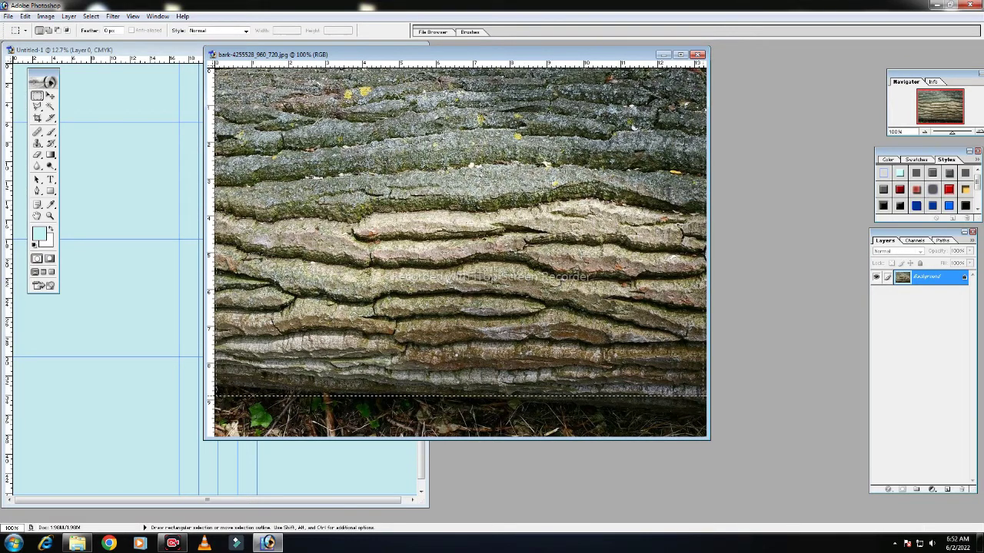
drag(701, 391, 699, 397)
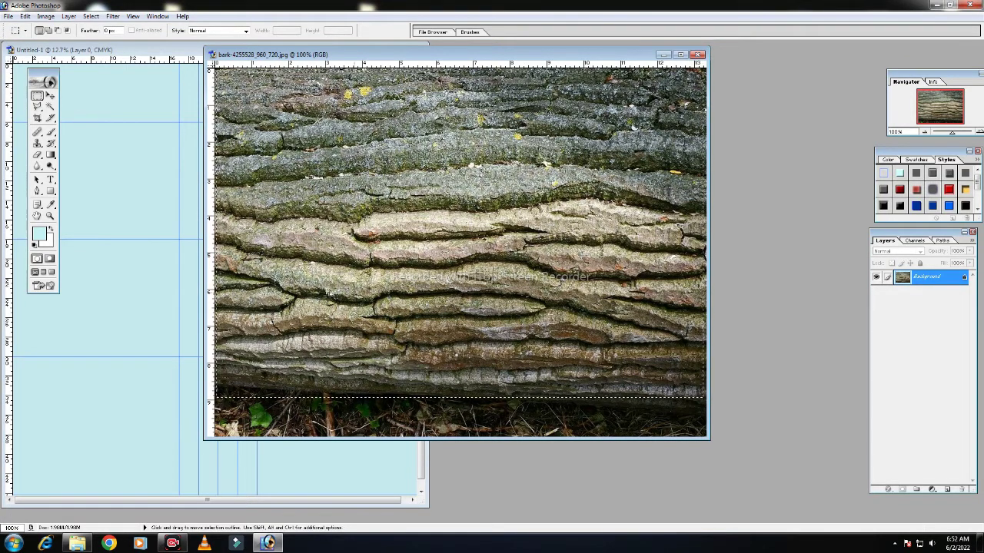
Step: Drag the bark selection onto Untitled-1 as Layer 1 and close the bark photo
click(49, 95)
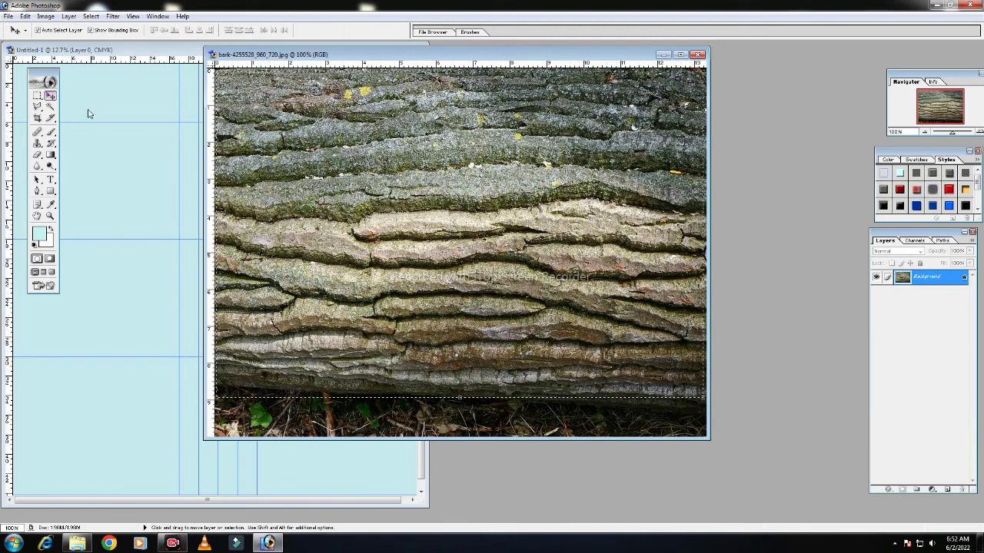
mouse_move(526, 231)
mouse_down()
mouse_move(237, 230)
mouse_move(146, 260)
mouse_up()
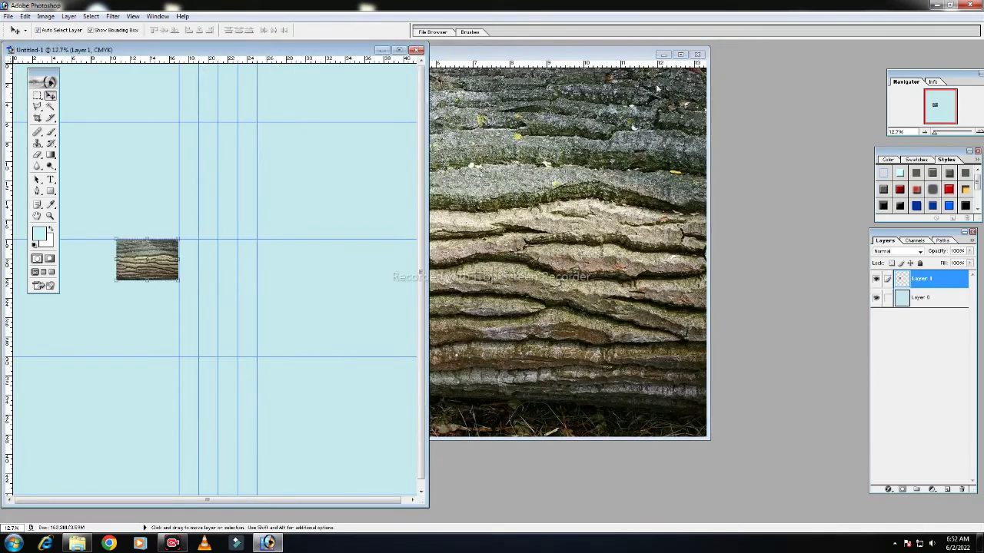
click(698, 54)
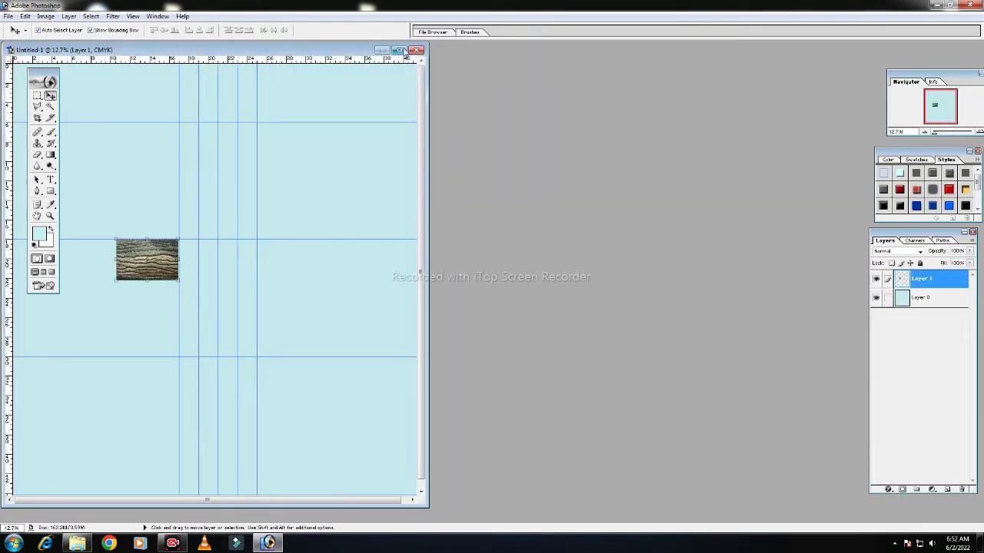
click(399, 49)
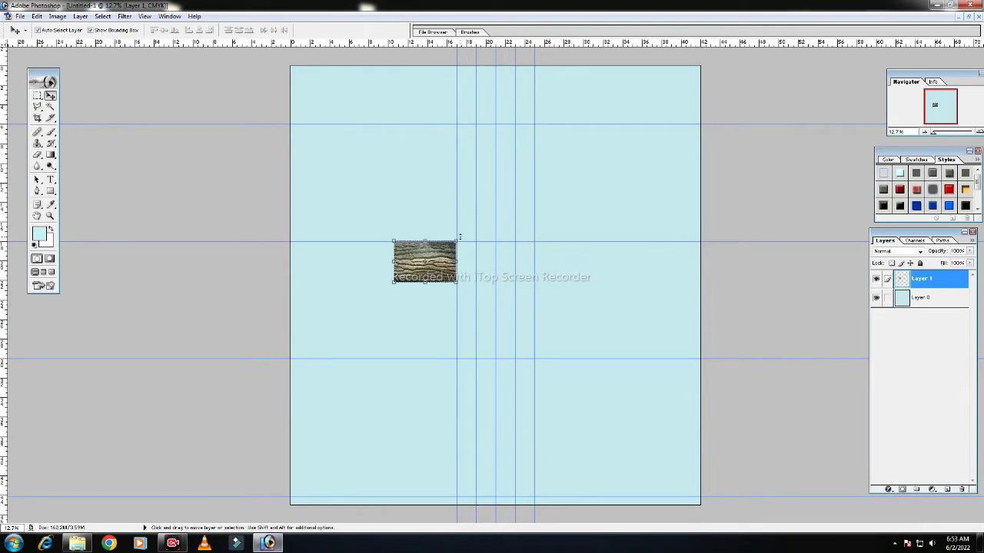
Step: Stretch the bark layer across the whole page and fade it to 8% opacity
drag(455, 241, 730, 73)
mouse_move(393, 281)
mouse_down()
mouse_move(29, 524)
mouse_move(50, 512)
mouse_up()
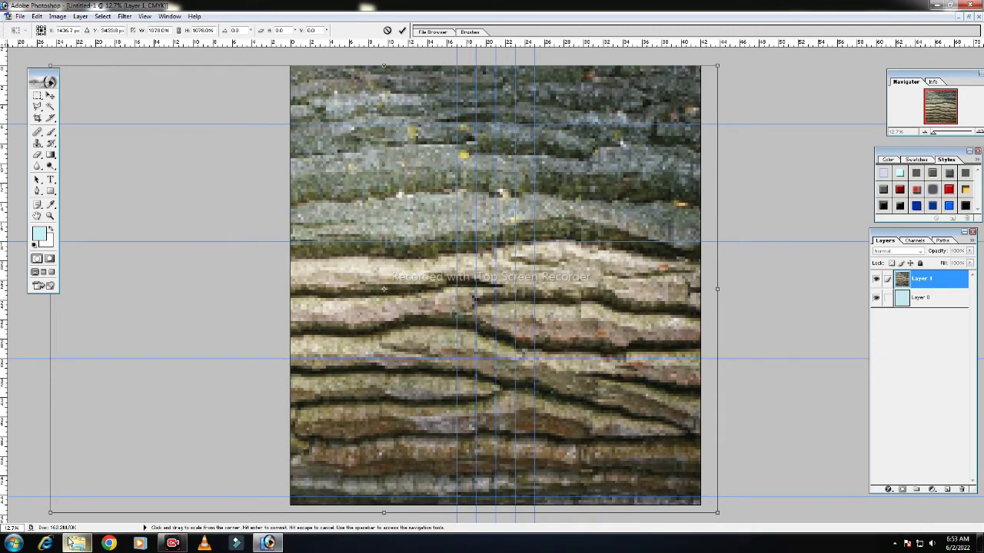
key(shift+Up)
key(shift+Up)
key(shift+Up)
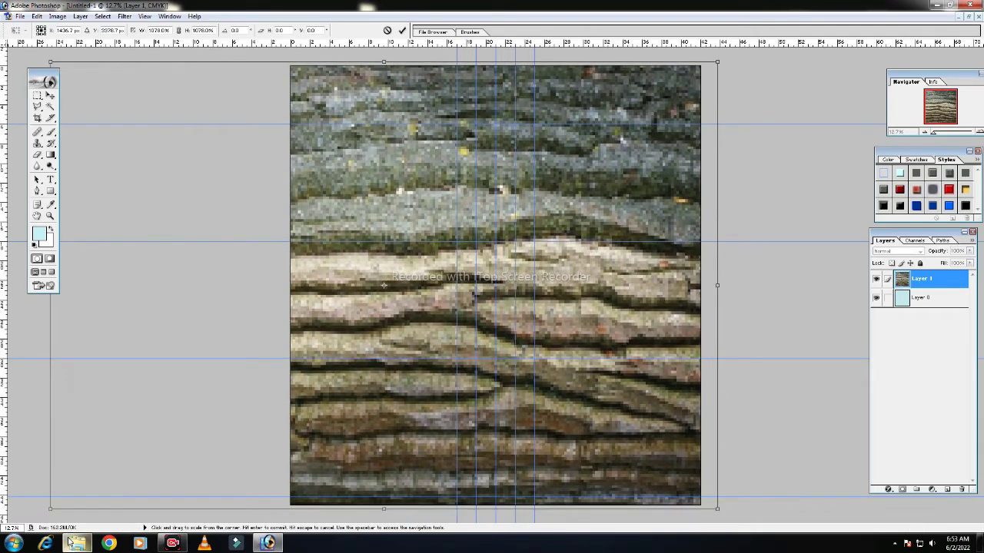
key(Return)
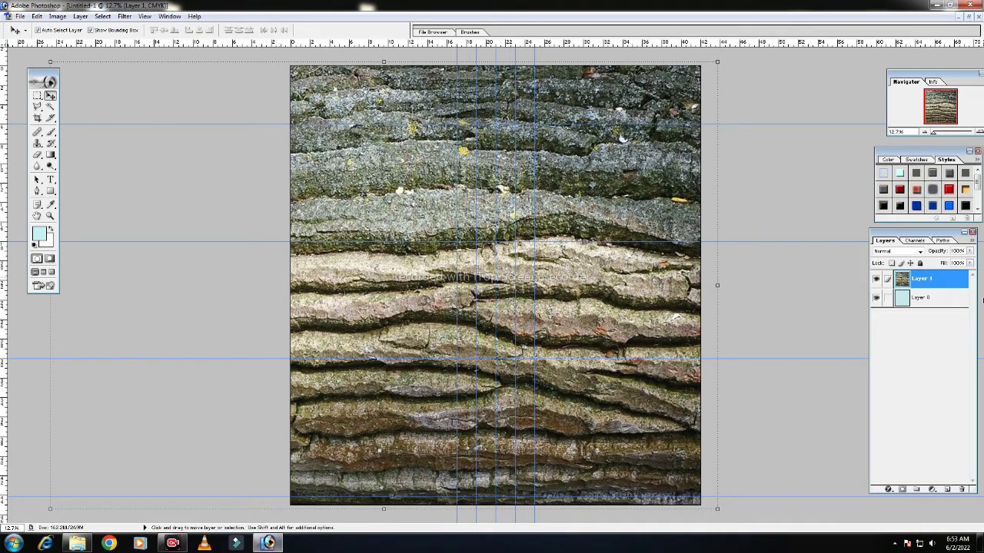
mouse_move(972, 252)
mouse_down()
mouse_move(959, 264)
mouse_move(922, 264)
mouse_up()
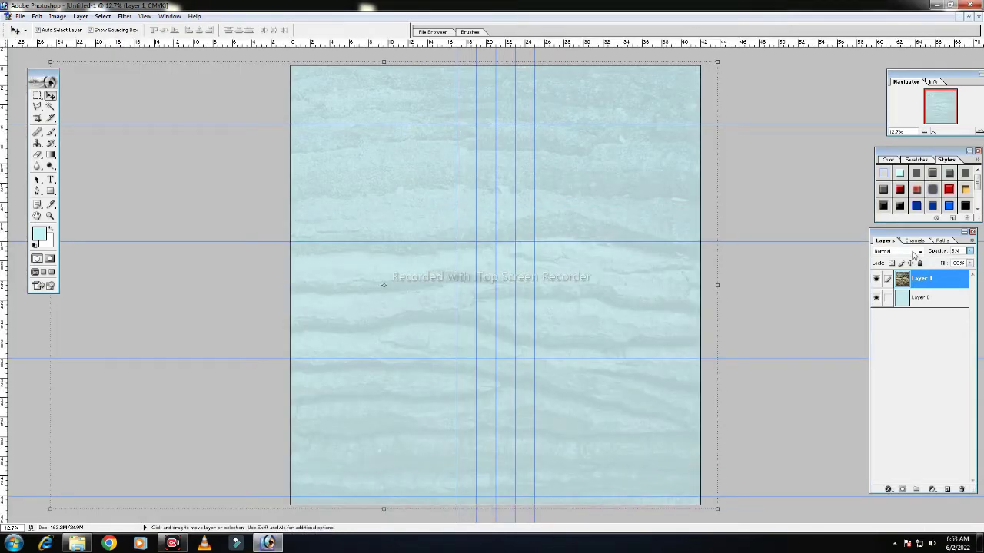
Step: Switch the bark Layer 1 to Luminosity blend mode and adjust its opacity
click(919, 251)
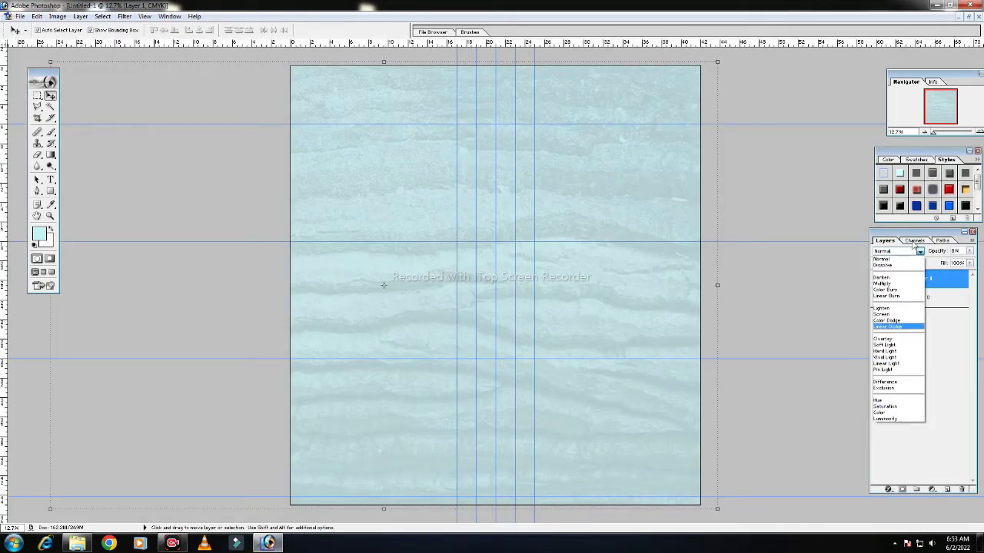
click(923, 260)
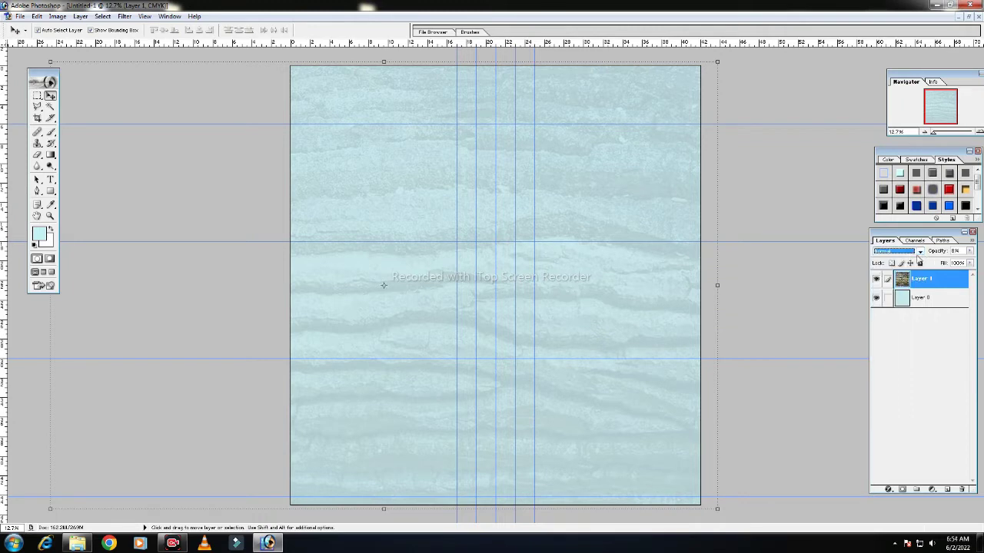
click(919, 252)
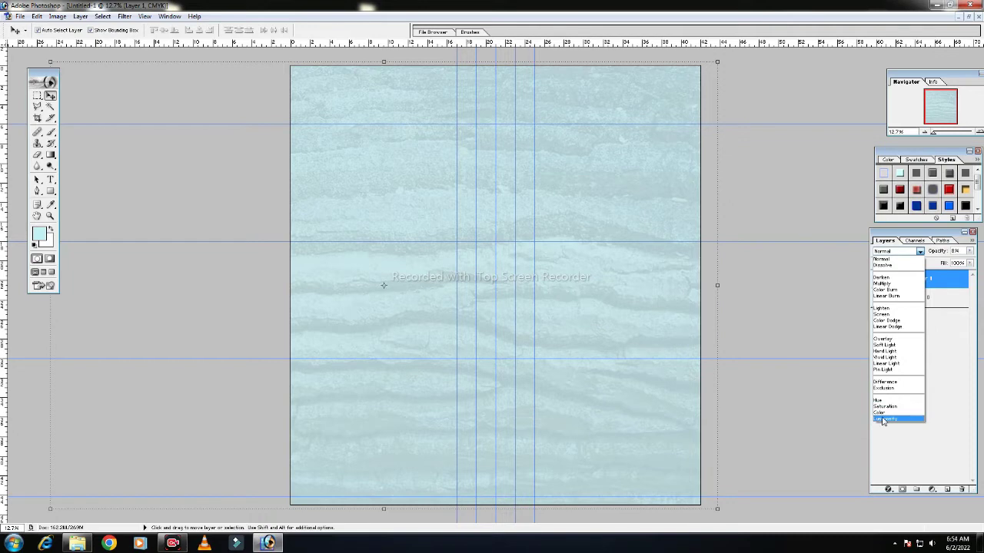
click(891, 419)
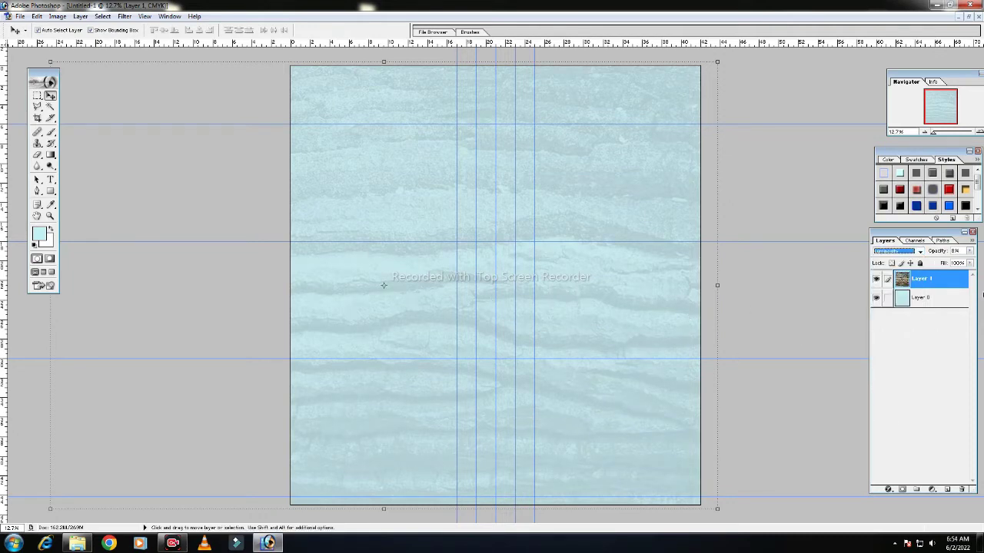
click(971, 254)
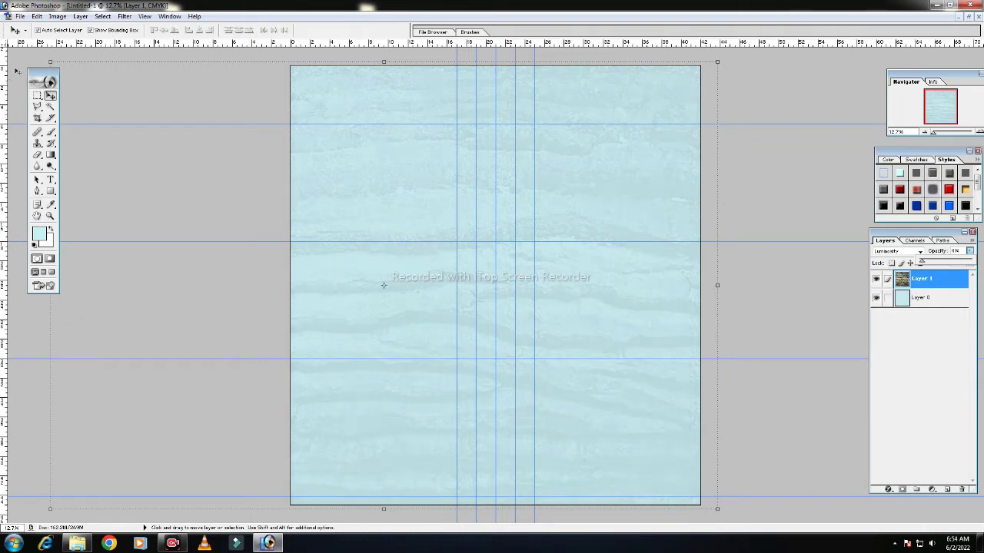
click(77, 543)
scroll(753, 201, up, 5)
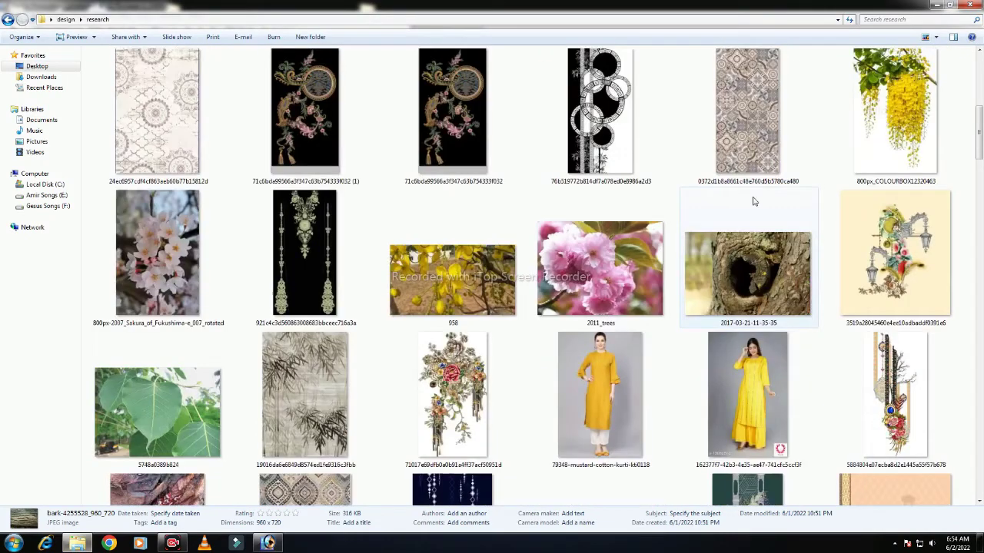
scroll(753, 201, up, 5)
scroll(977, 142, up, 1)
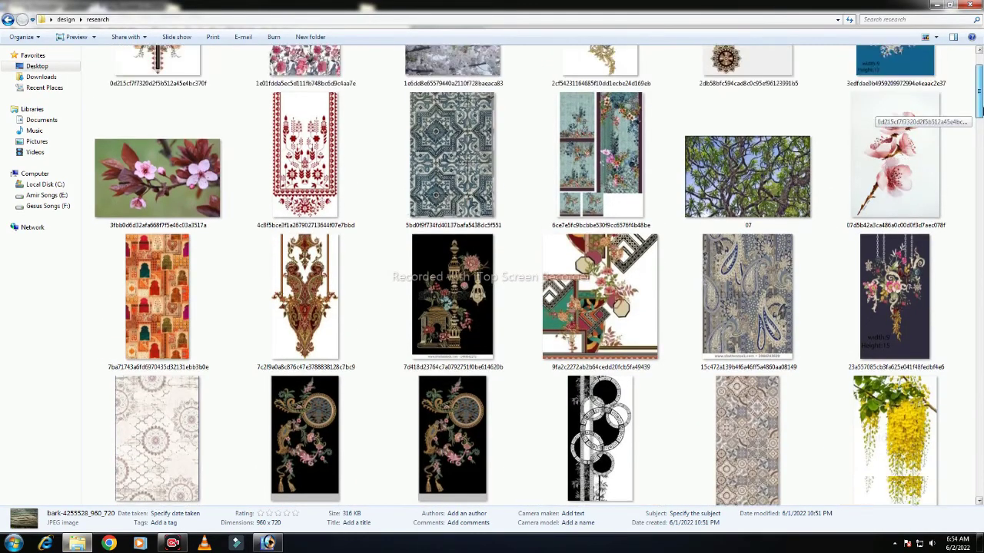
scroll(977, 142, up, 3)
scroll(978, 142, down, 4)
scroll(978, 142, down, 4)
scroll(978, 142, down, 3)
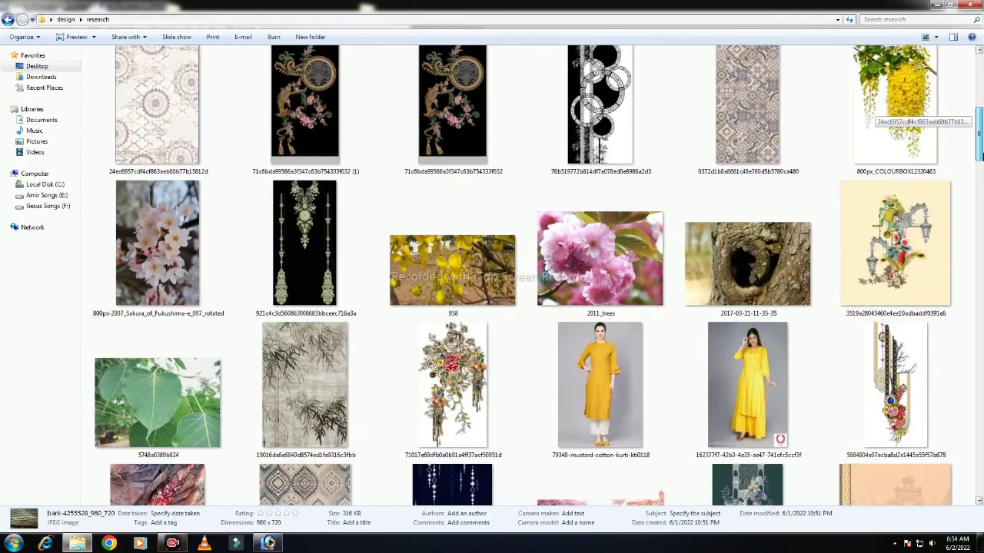
mouse_move(757, 261)
mouse_down()
mouse_move(452, 454)
mouse_move(283, 380)
mouse_move(315, 291)
mouse_up()
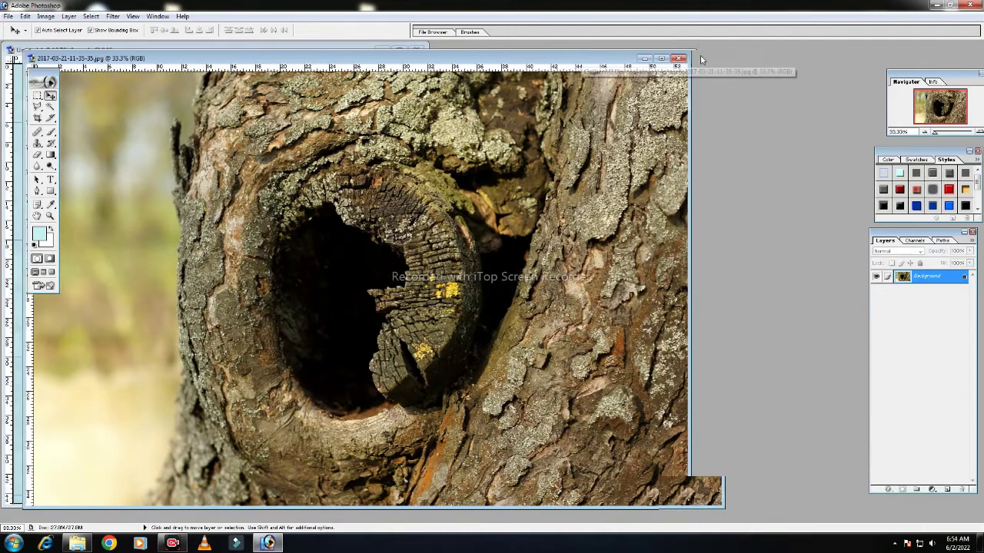
drag(582, 55, 757, 53)
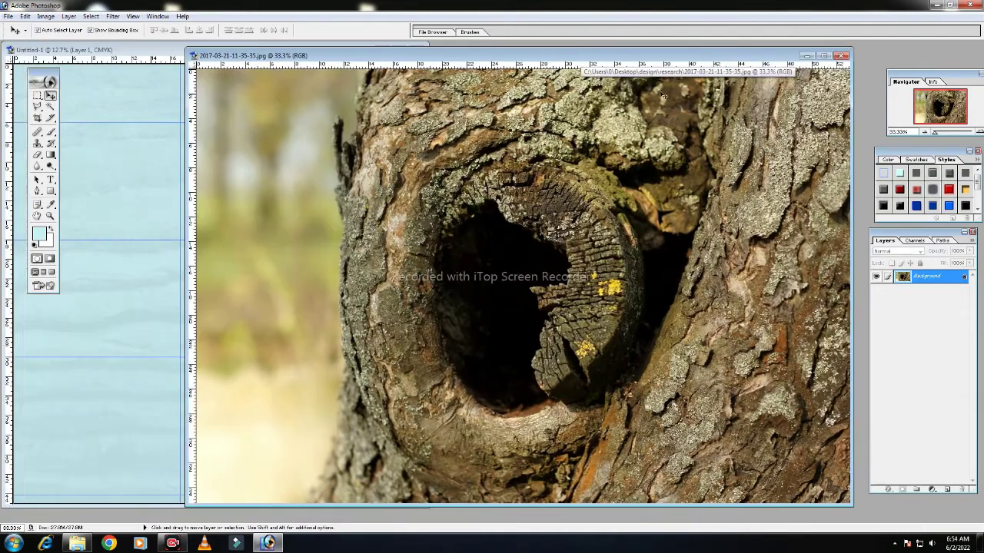
Step: Marquee-select the tree hollow and drag it onto the pale blue page as Layer 2
click(37, 96)
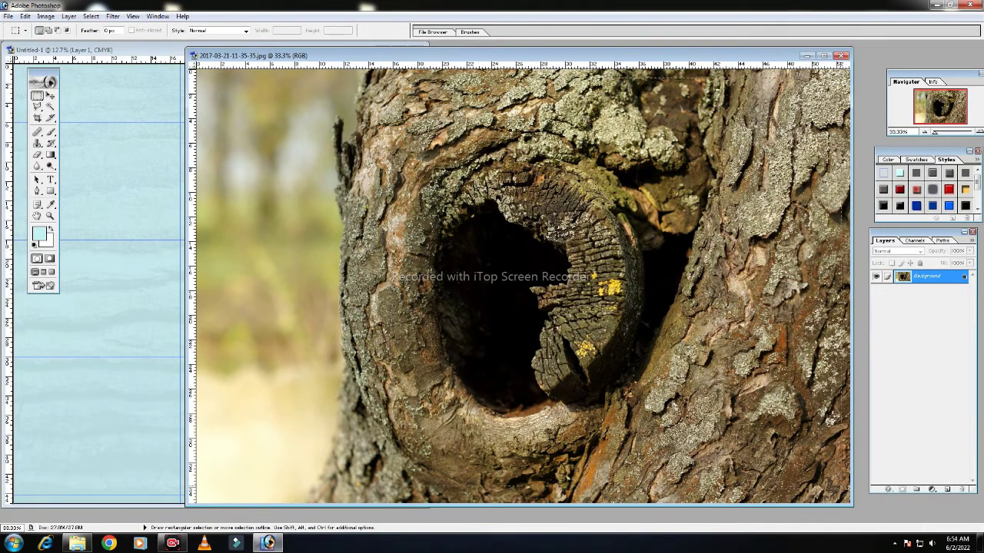
click(50, 95)
drag(585, 235, 171, 254)
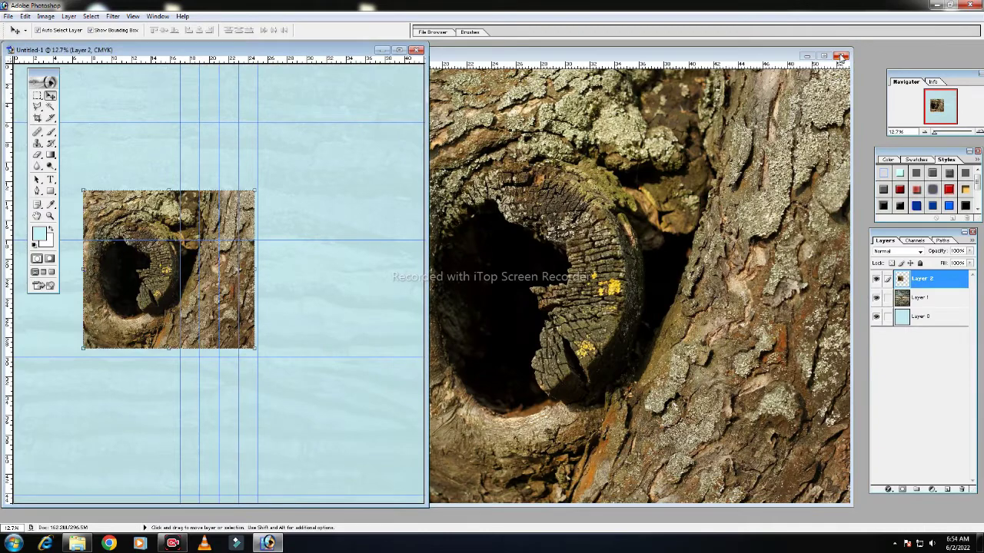
Step: Close the tree-hollow photo, enlarge and move the piece upward, and lower its opacity
click(841, 56)
click(399, 50)
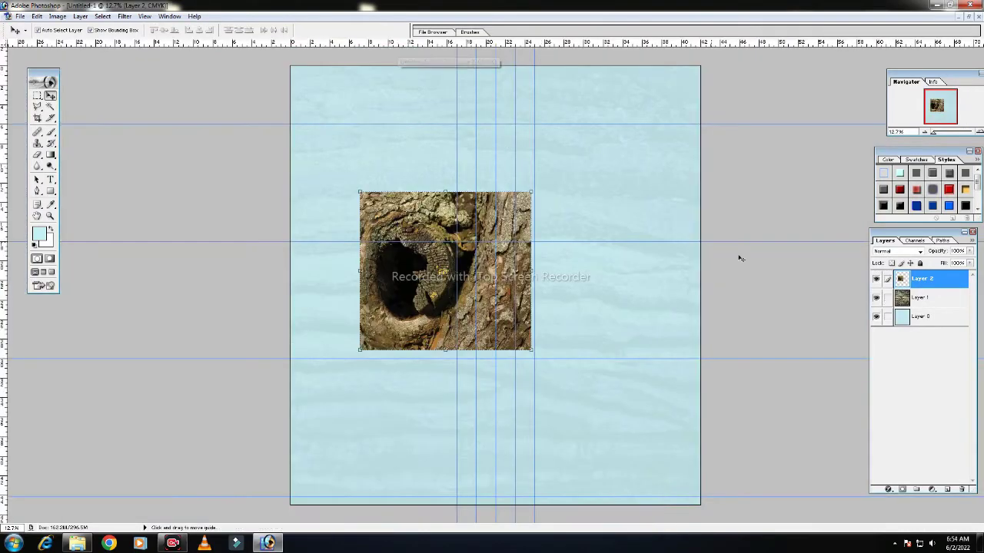
click(531, 190)
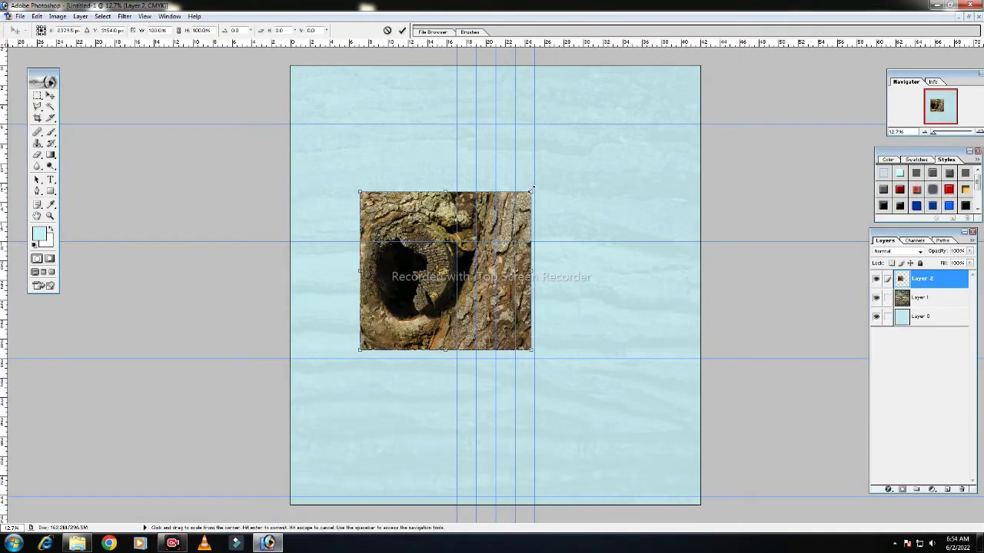
drag(532, 189, 560, 165)
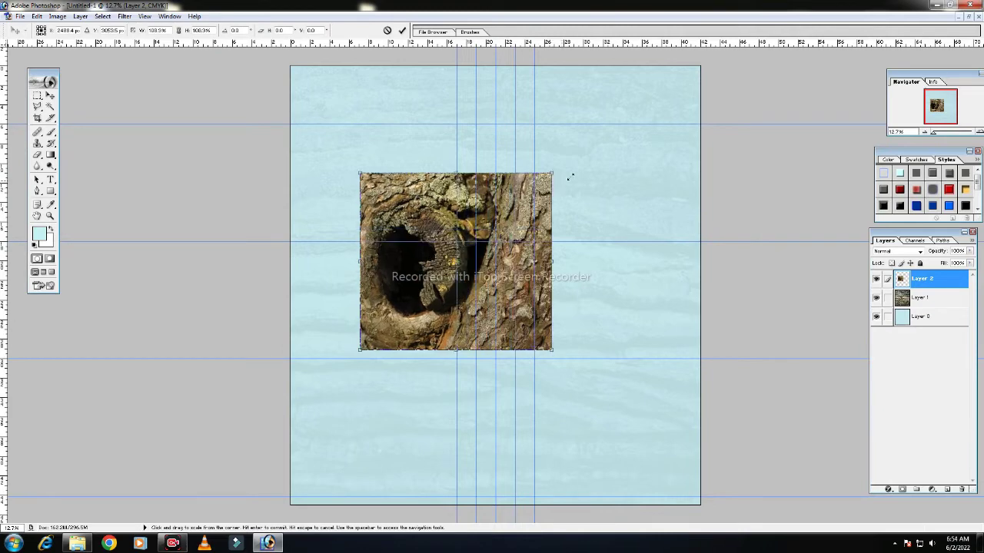
mouse_move(475, 296)
mouse_down()
mouse_move(475, 252)
mouse_move(461, 213)
mouse_move(456, 220)
mouse_up()
key(Return)
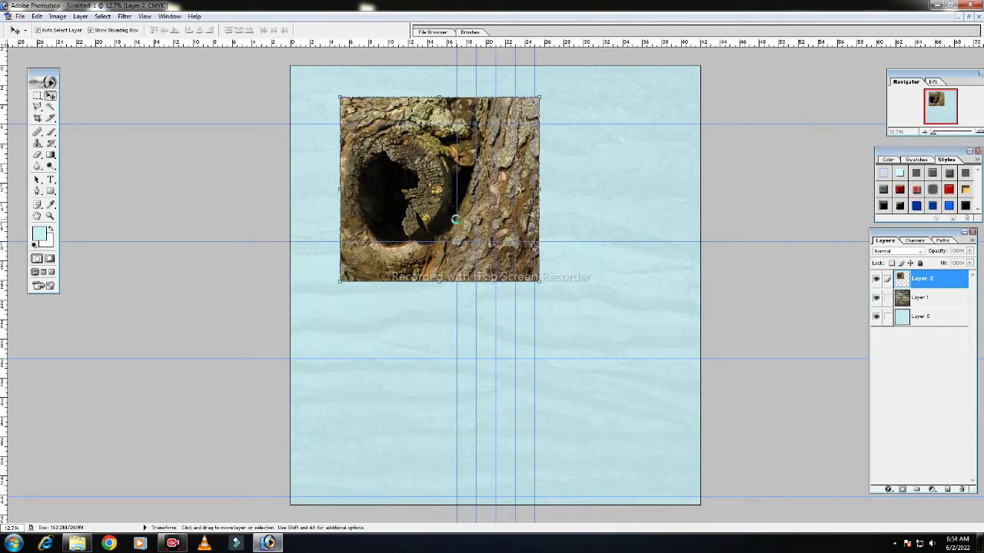
click(971, 256)
drag(970, 252, 945, 265)
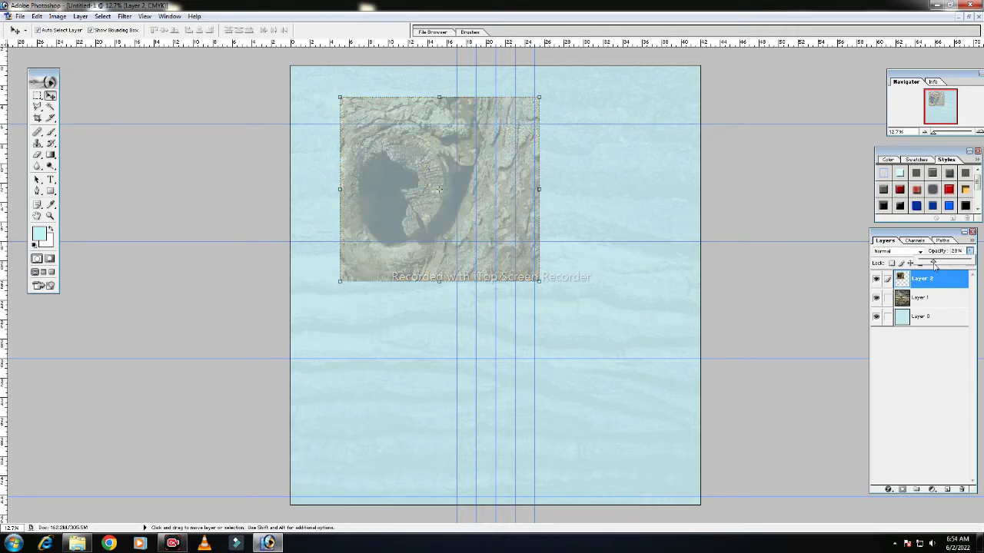
Step: Set Layer 2 to Difference blending and erase its edges into soft borders
click(917, 252)
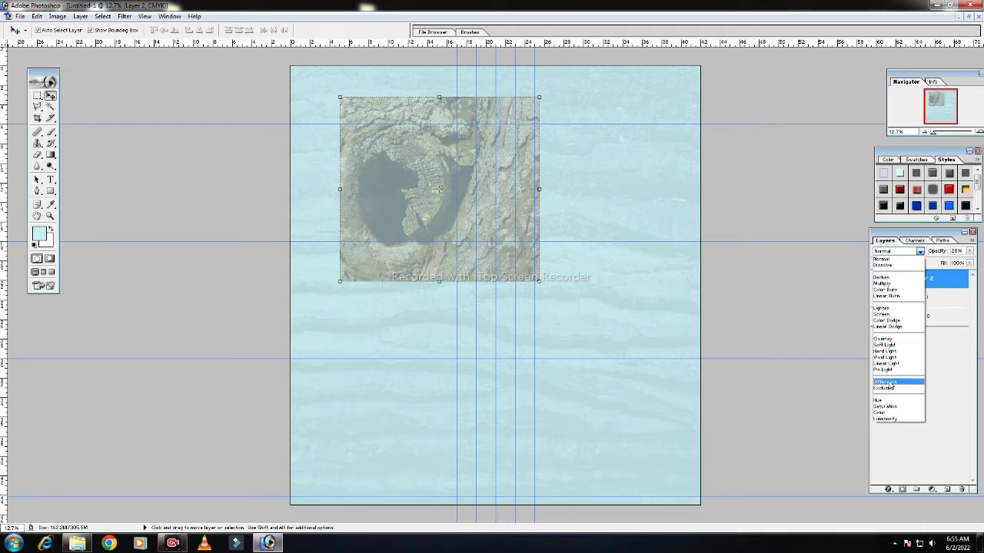
click(891, 383)
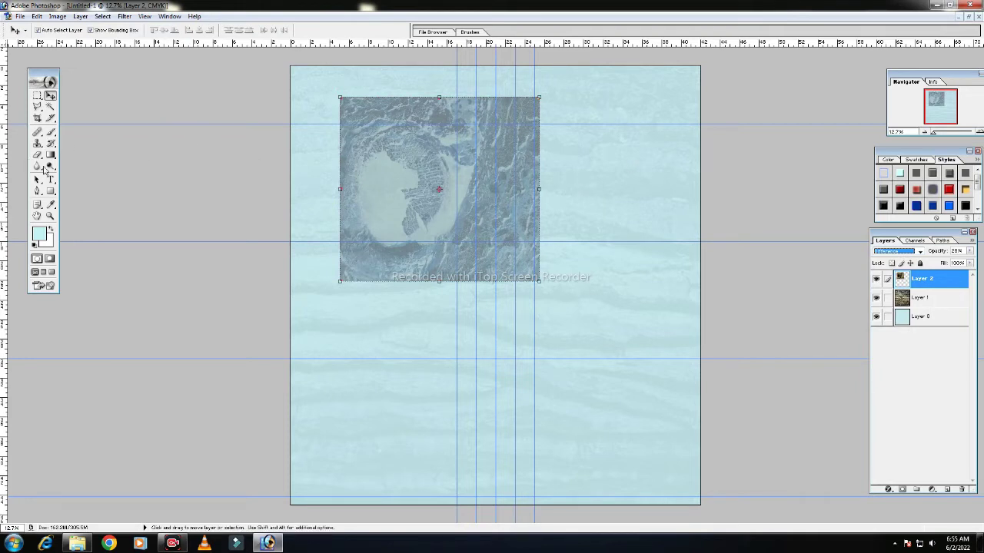
click(37, 156)
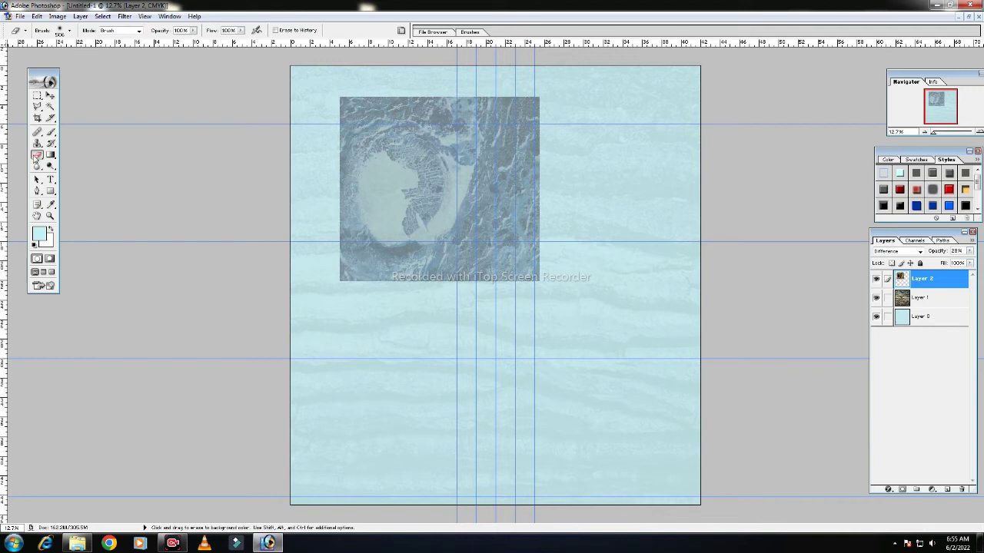
drag(45, 157, 80, 154)
mouse_move(335, 106)
mouse_down()
mouse_move(416, 101)
mouse_move(549, 121)
mouse_move(559, 241)
mouse_move(554, 277)
mouse_move(565, 180)
mouse_move(541, 153)
mouse_move(533, 229)
mouse_move(561, 148)
mouse_move(532, 151)
mouse_move(519, 297)
mouse_move(323, 274)
mouse_move(334, 264)
mouse_move(347, 106)
mouse_move(367, 155)
mouse_move(352, 126)
mouse_move(358, 169)
mouse_move(325, 248)
mouse_move(327, 202)
mouse_move(334, 272)
mouse_move(453, 301)
mouse_move(438, 281)
mouse_move(486, 283)
mouse_move(531, 315)
mouse_move(451, 303)
mouse_move(531, 305)
mouse_move(521, 289)
mouse_up()
click(50, 95)
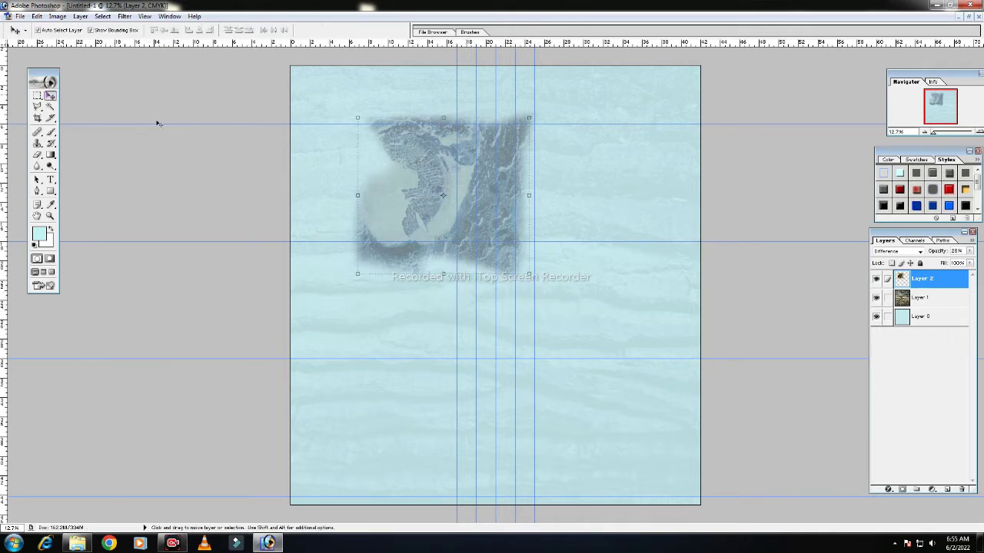
Step: Move the texture to the page's top-left corner and lower its opacity to 12%
drag(508, 225, 391, 172)
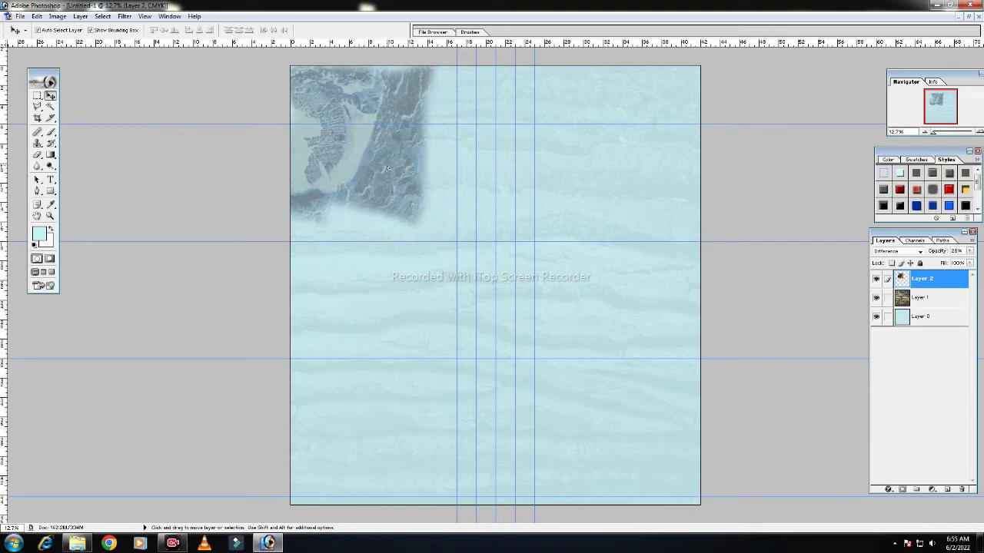
click(971, 252)
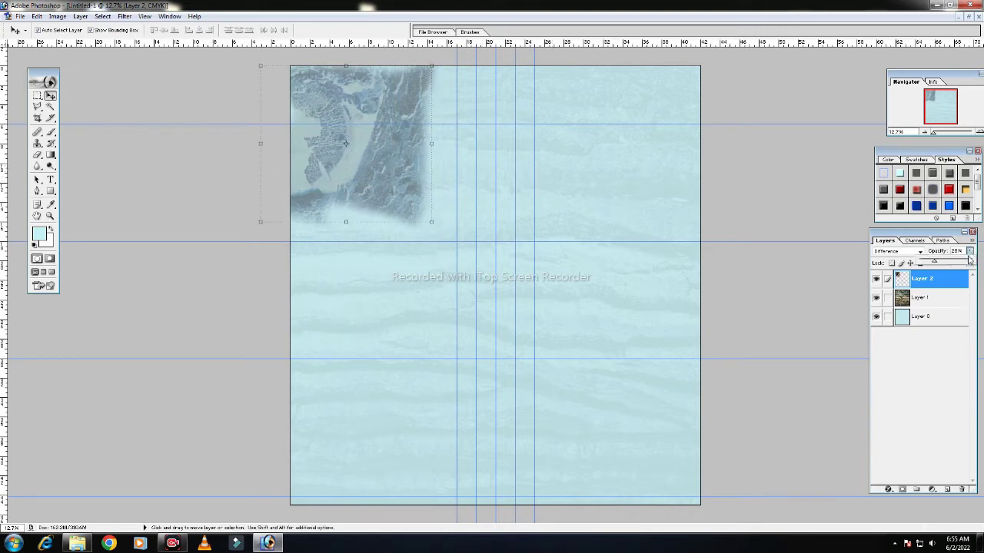
drag(932, 261, 926, 263)
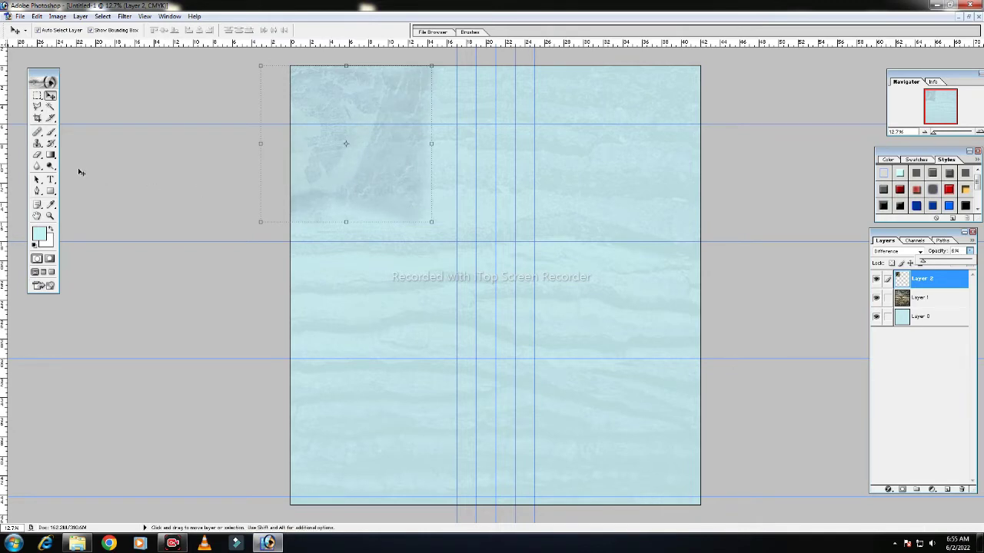
click(37, 155)
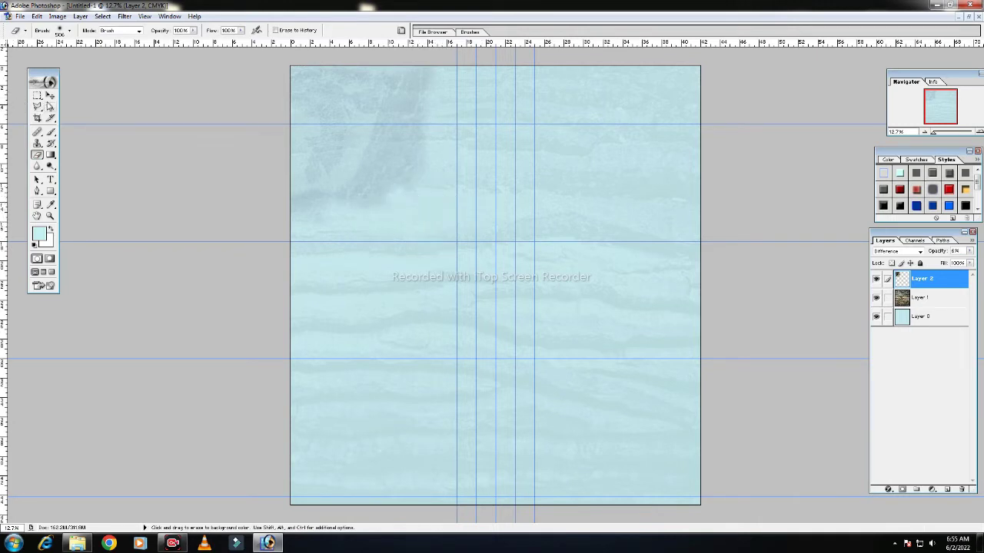
click(50, 95)
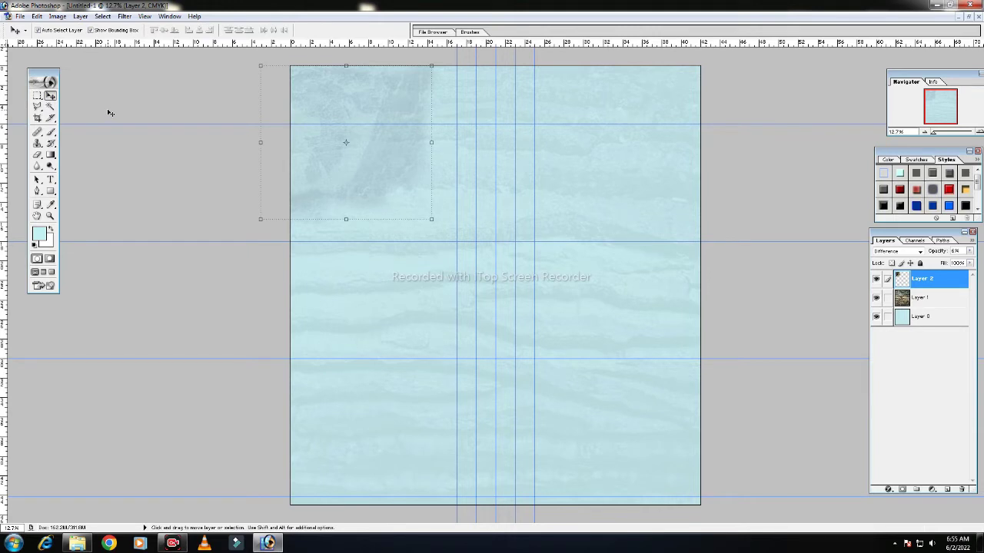
Step: Duplicate the texture, place the copy mid-page, and raise its opacity to 13%
key(ctrl+j)
mouse_move(375, 184)
mouse_down()
mouse_move(538, 305)
mouse_move(544, 340)
mouse_up()
click(970, 253)
drag(927, 265, 827, 269)
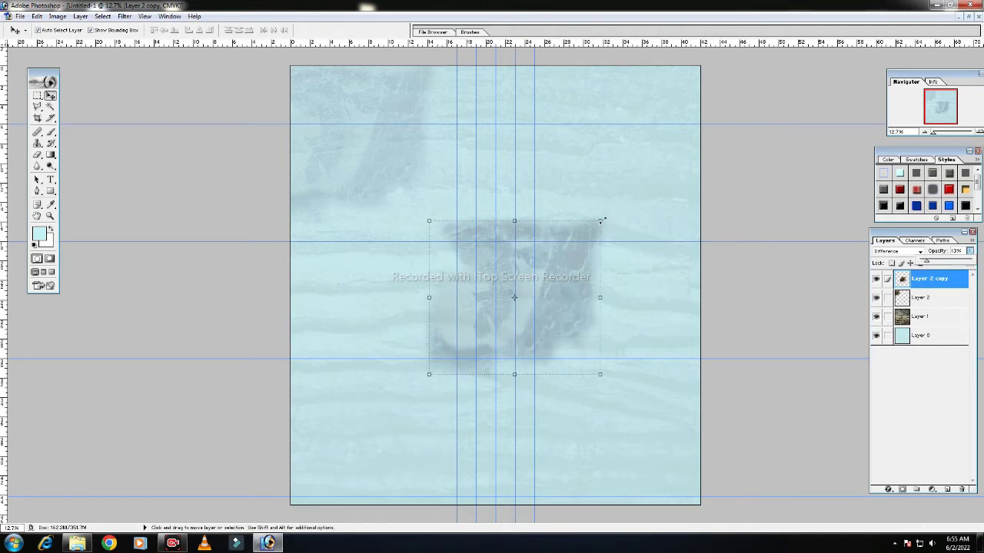
Step: Move the centre copy down-right, erase its pale rounded part, and set opacity to 9%
mouse_move(576, 272)
mouse_down()
mouse_move(603, 332)
mouse_move(481, 289)
mouse_up()
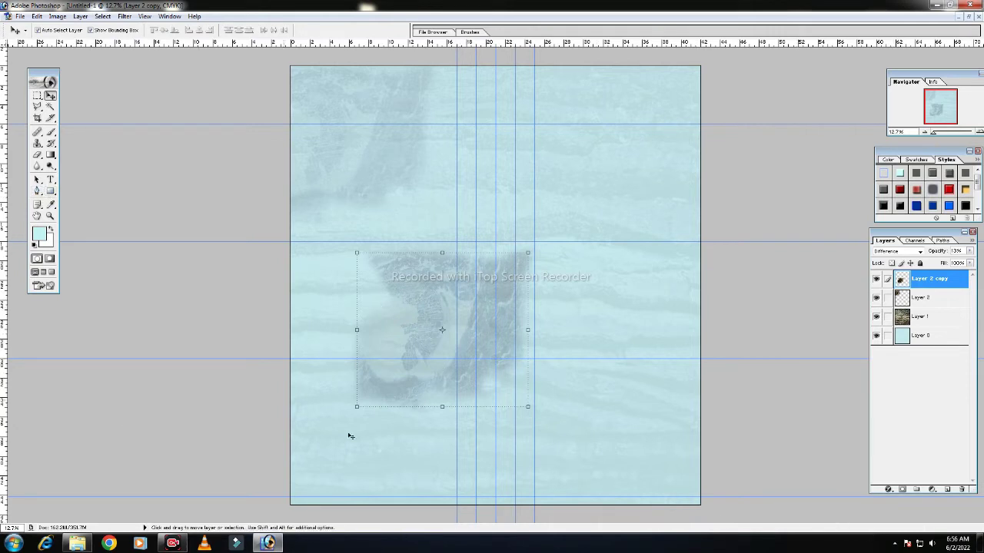
click(36, 154)
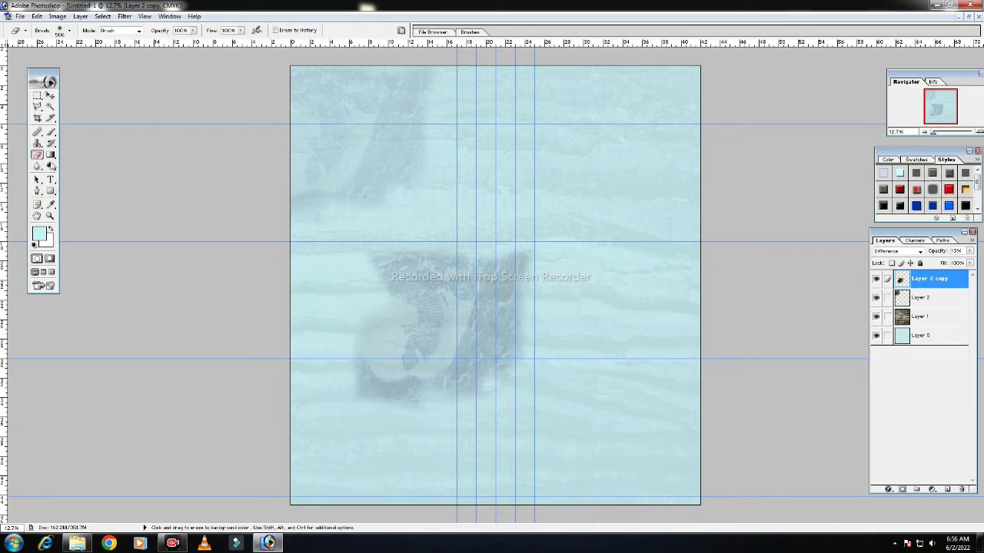
mouse_move(392, 402)
mouse_down()
mouse_move(367, 330)
mouse_move(371, 398)
mouse_move(512, 359)
mouse_move(538, 241)
mouse_move(406, 257)
mouse_move(343, 233)
mouse_move(447, 275)
mouse_up()
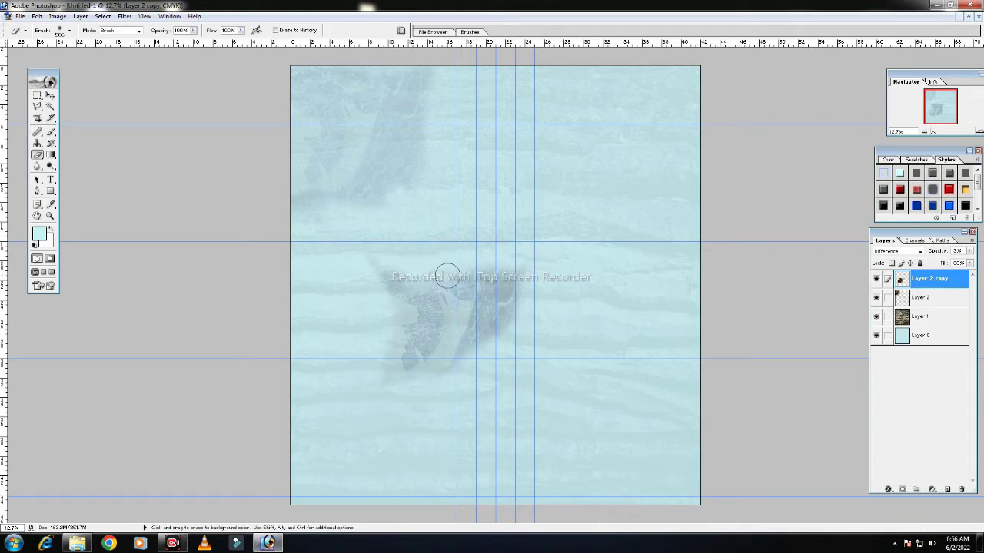
click(50, 96)
click(969, 251)
drag(928, 265, 926, 264)
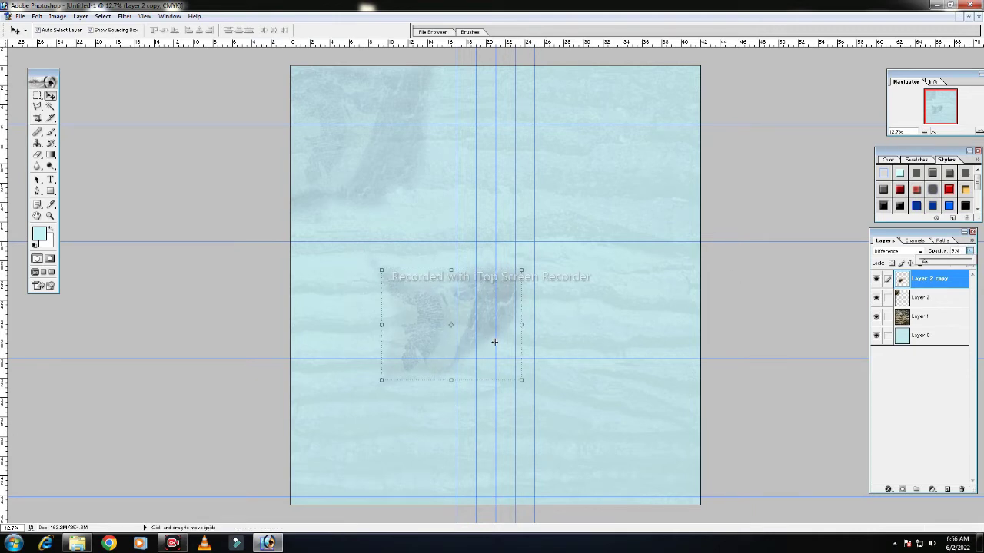
Step: Duplicate the centre texture and move the new copy to the upper right
key(ctrl+j)
drag(494, 342, 495, 271)
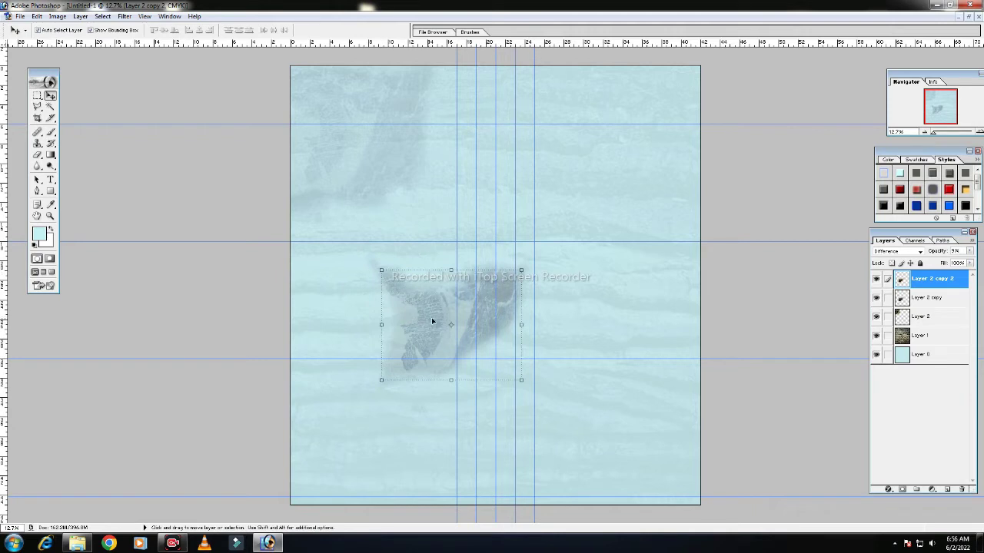
drag(433, 317, 602, 177)
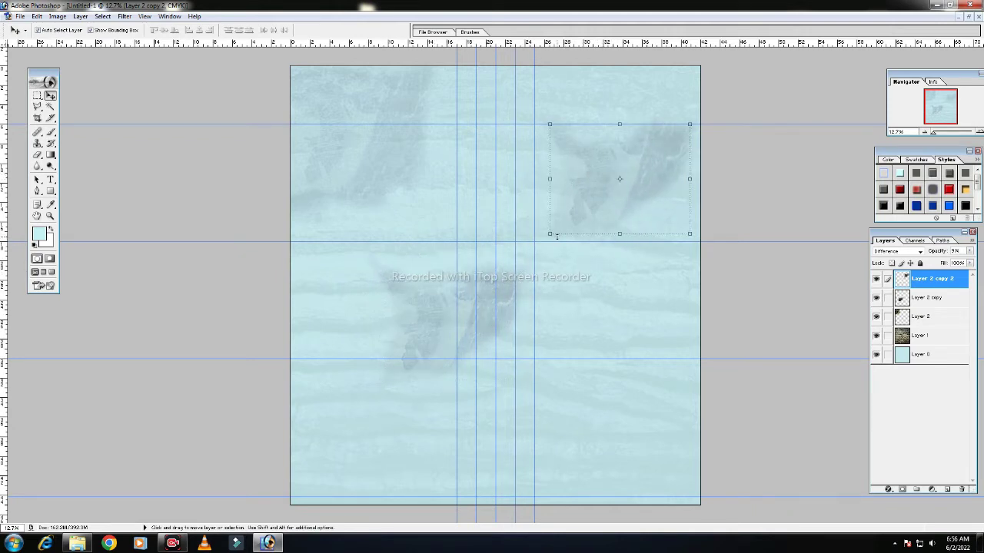
Step: Free-transform the copy so it spans most of the page's height and right side
key(ctrl+t)
drag(550, 234, 246, 472)
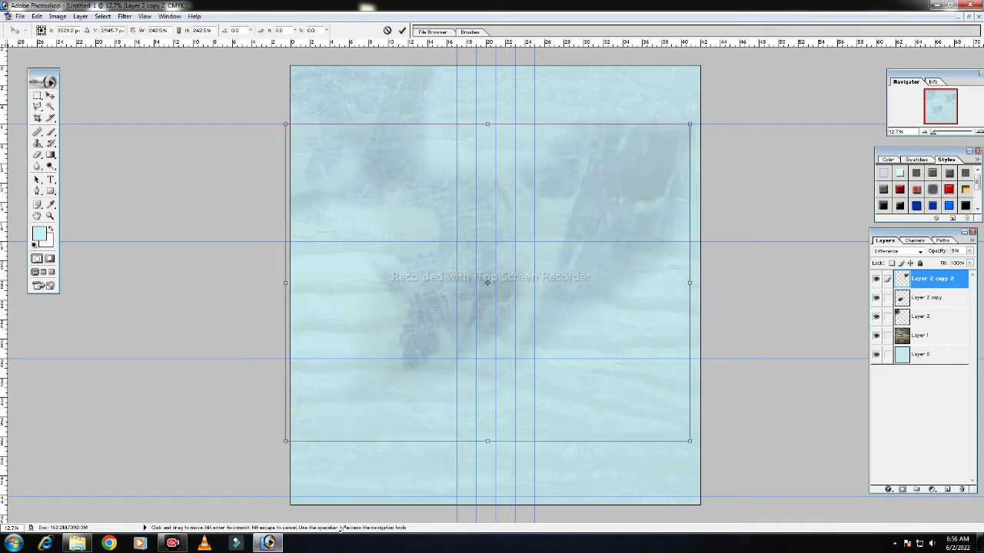
mouse_move(356, 374)
mouse_down()
mouse_move(576, 255)
mouse_move(390, 397)
mouse_move(395, 373)
mouse_up()
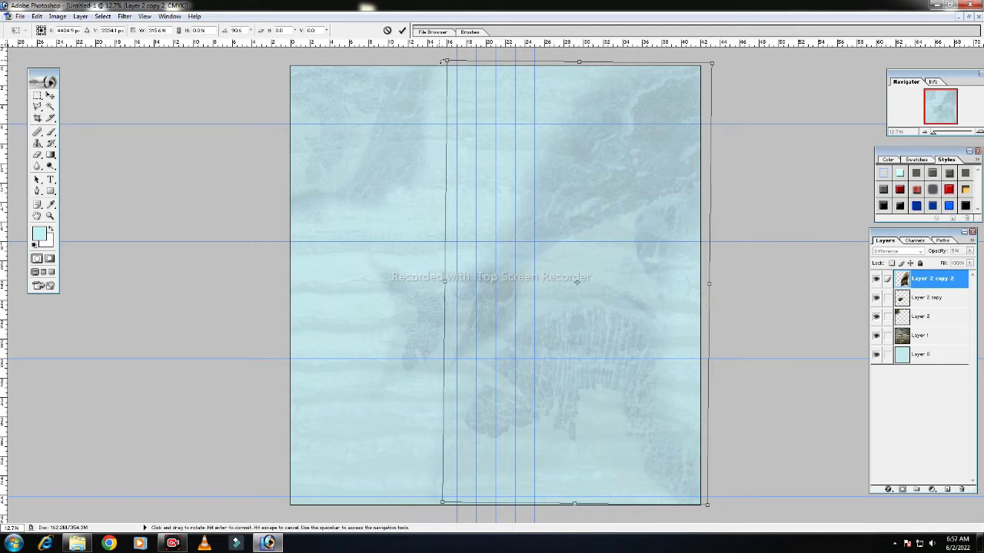
drag(445, 60, 355, 49)
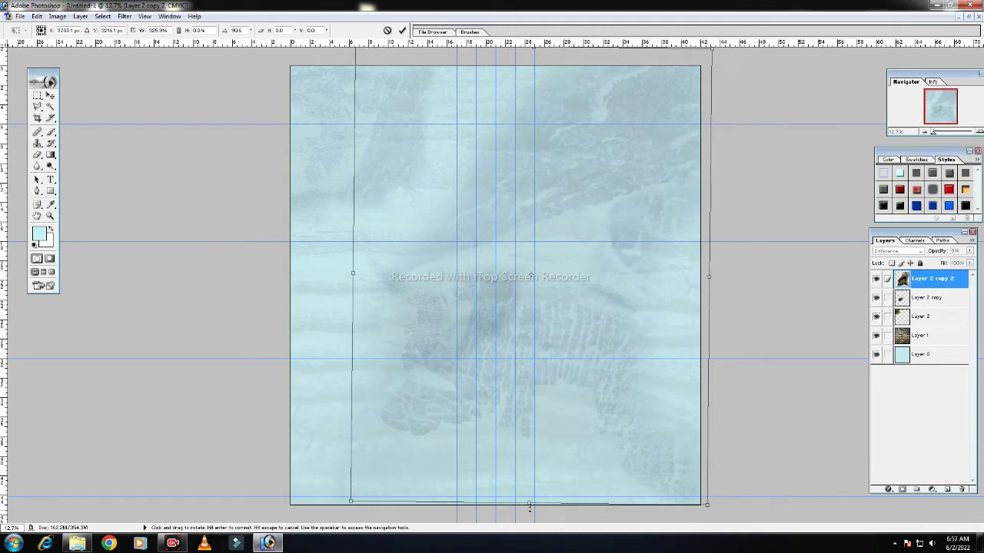
drag(529, 507, 538, 552)
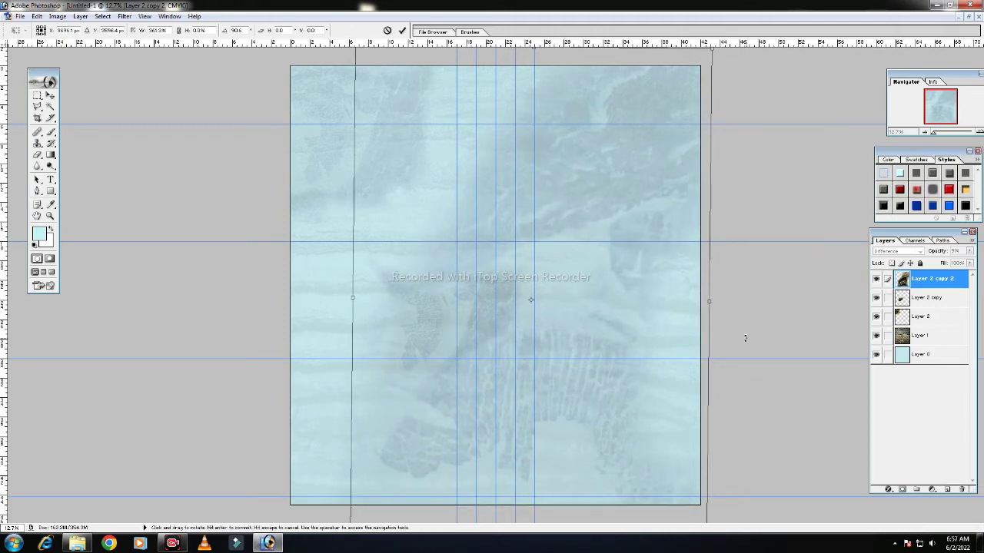
key(Return)
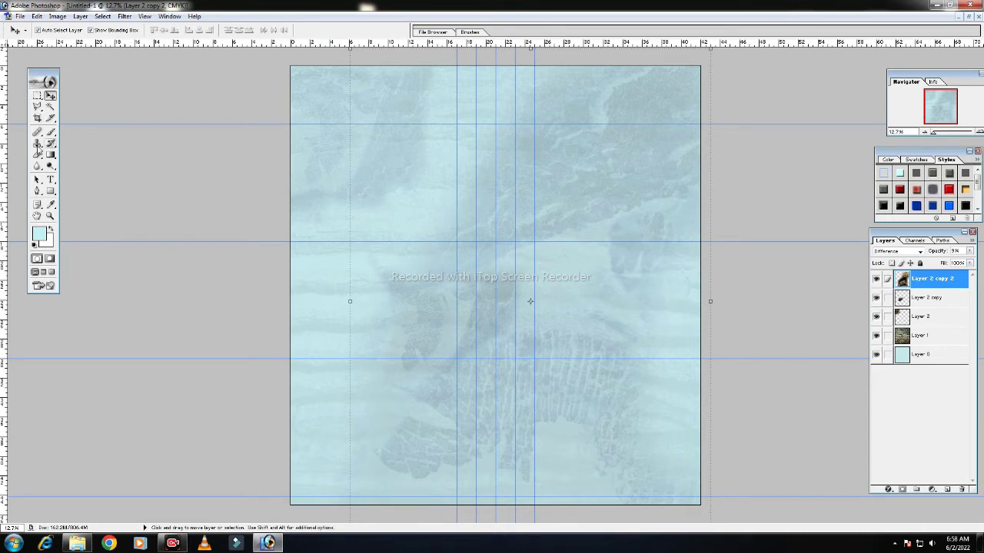
Step: Erase soft patches near the page centre from Layer 2 copy 2, then reselect Layer 2
click(40, 156)
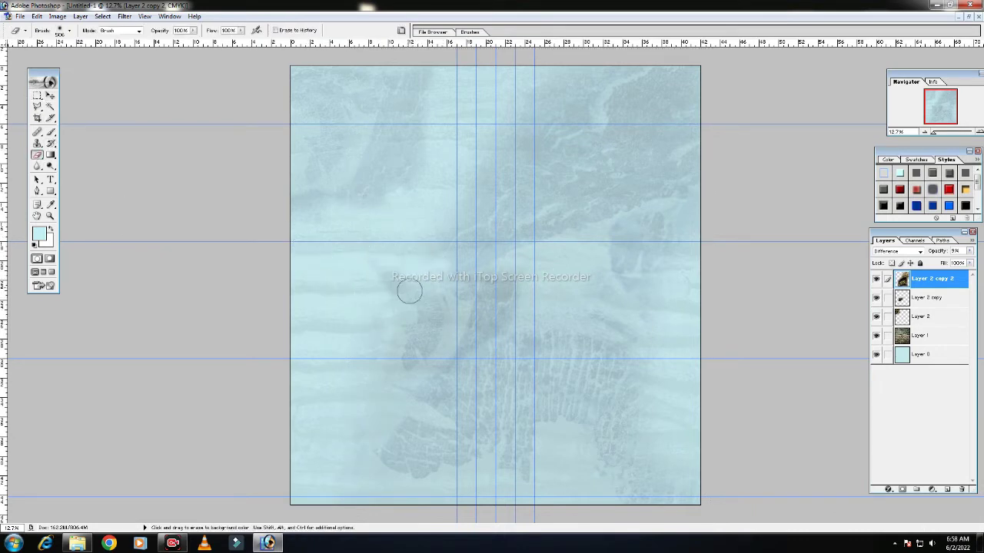
drag(448, 346, 407, 383)
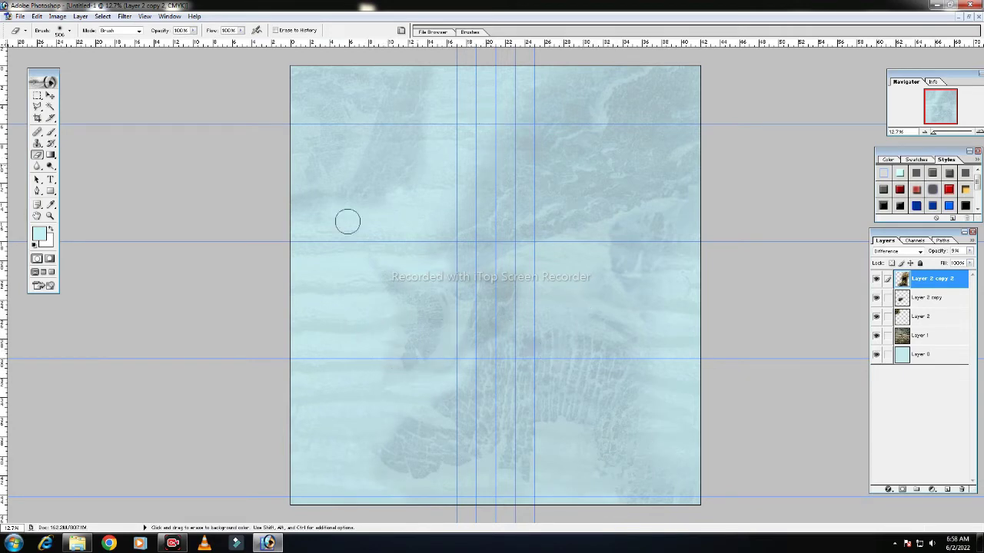
click(51, 95)
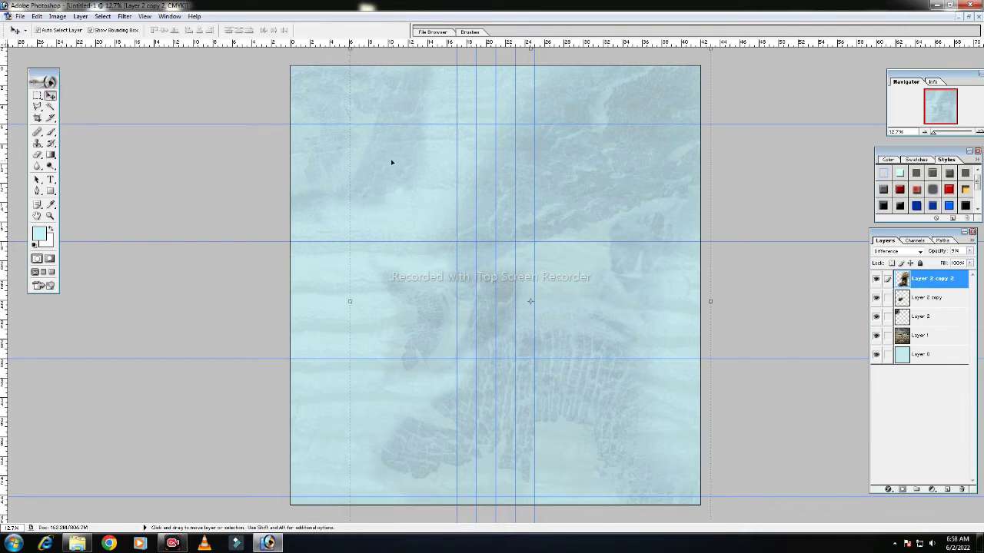
click(921, 318)
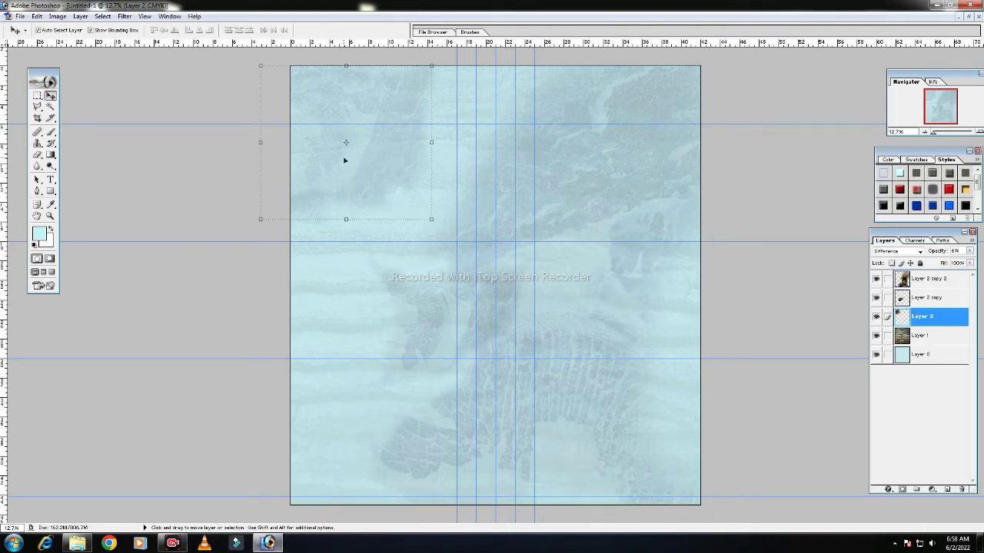
Step: Duplicate Layer 2 as Layer 2 copy 3, move it to the page's lower-left, and erase its edges
key(ctrl+j)
mouse_move(358, 85)
mouse_down()
mouse_move(329, 444)
mouse_move(331, 431)
mouse_up()
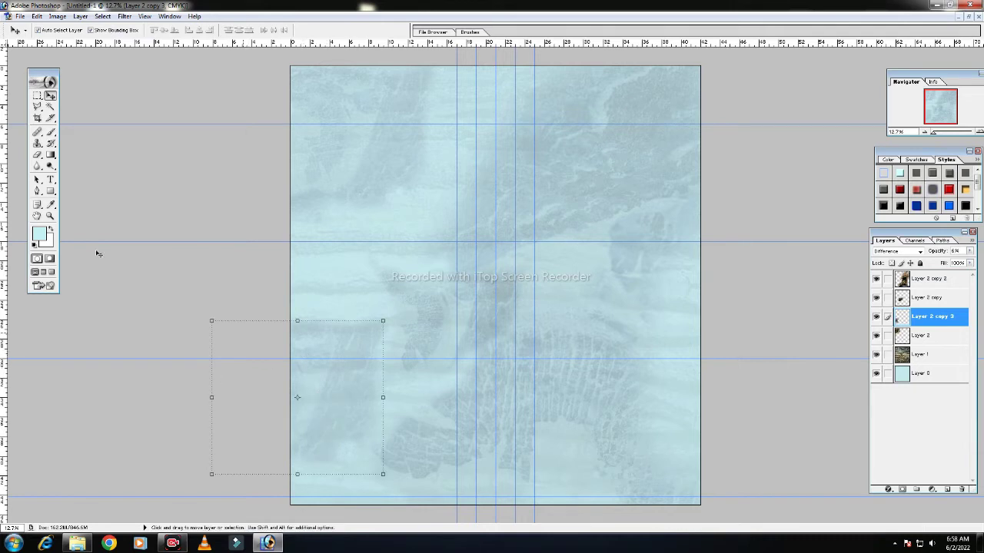
click(37, 155)
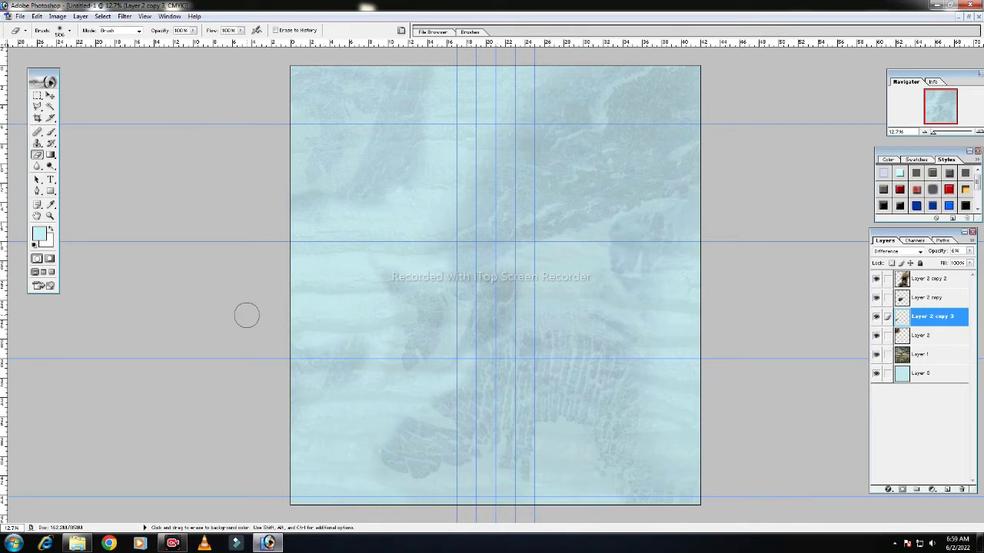
click(50, 95)
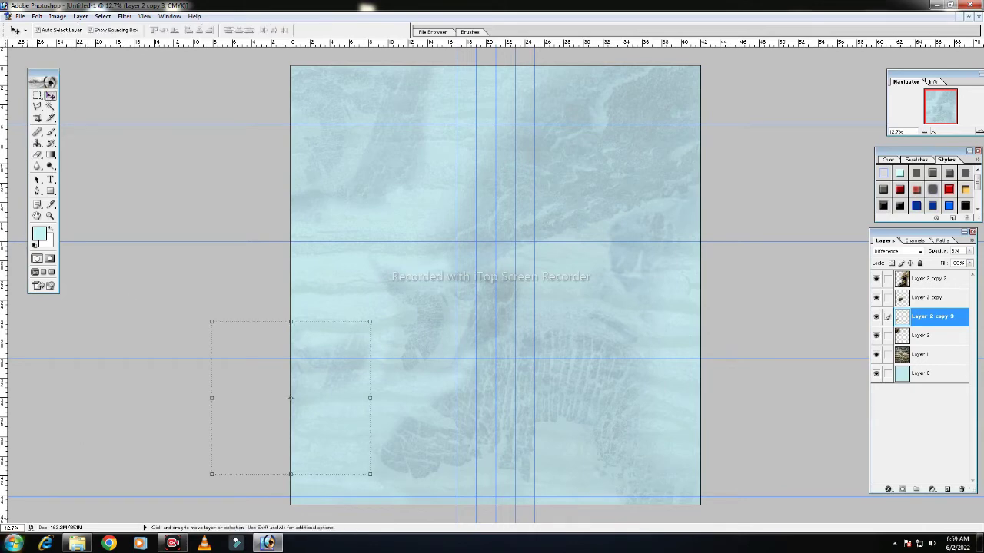
click(76, 546)
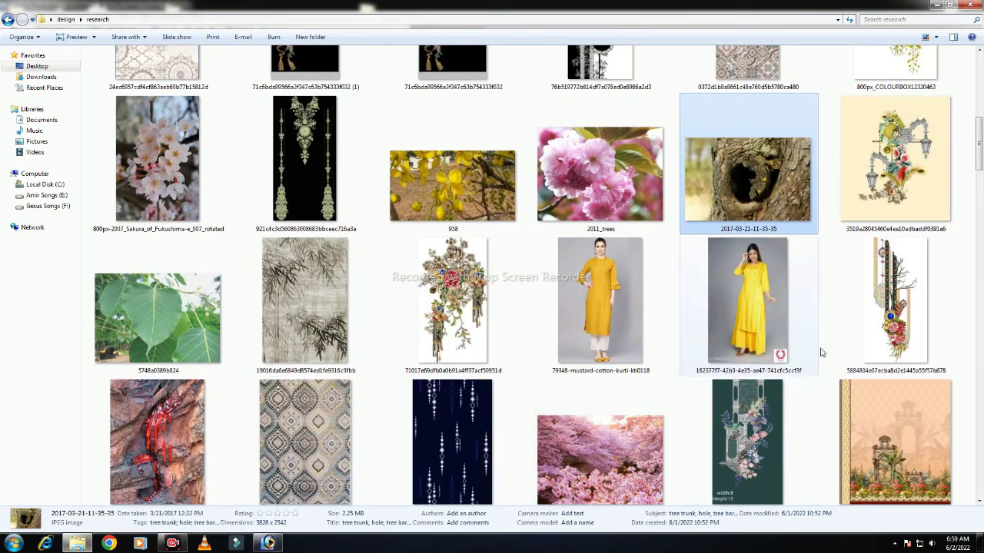
Step: Open 3fbb0d6d32afa668f7f5e46c03a3517a.jpg from the research folder as a Photoshop document
drag(980, 141, 979, 82)
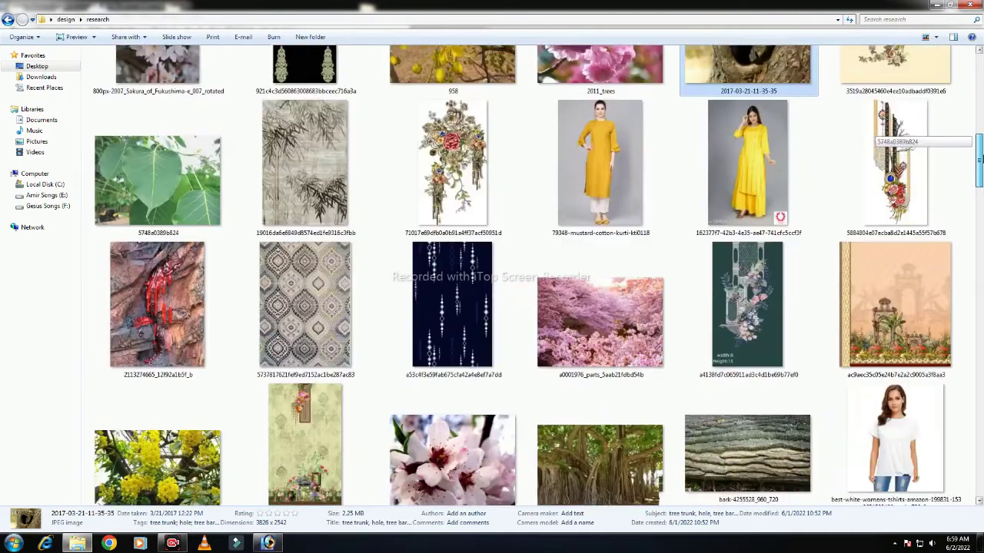
mouse_move(980, 82)
mouse_down()
mouse_move(980, 91)
mouse_move(980, 77)
mouse_up()
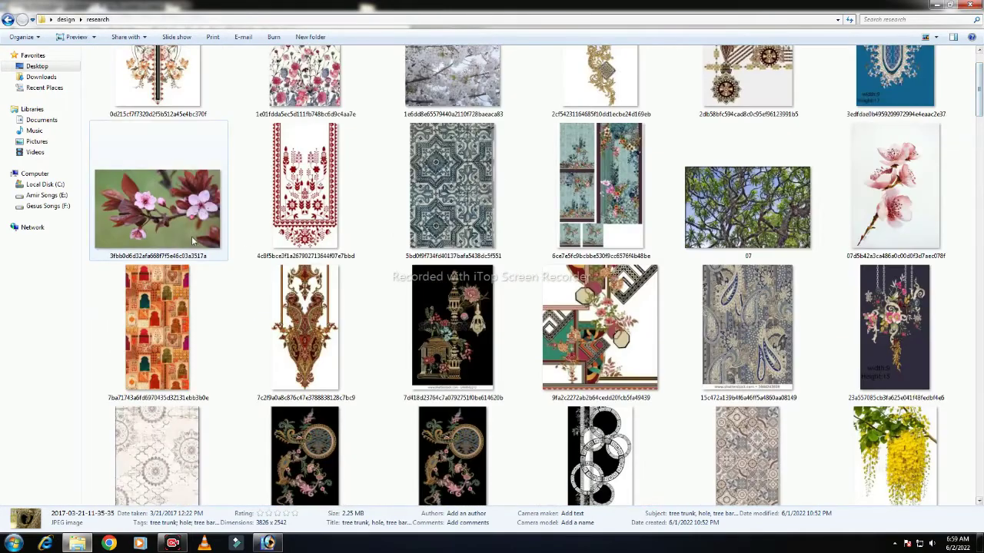
mouse_move(159, 190)
mouse_down()
mouse_move(296, 548)
mouse_move(358, 357)
mouse_up()
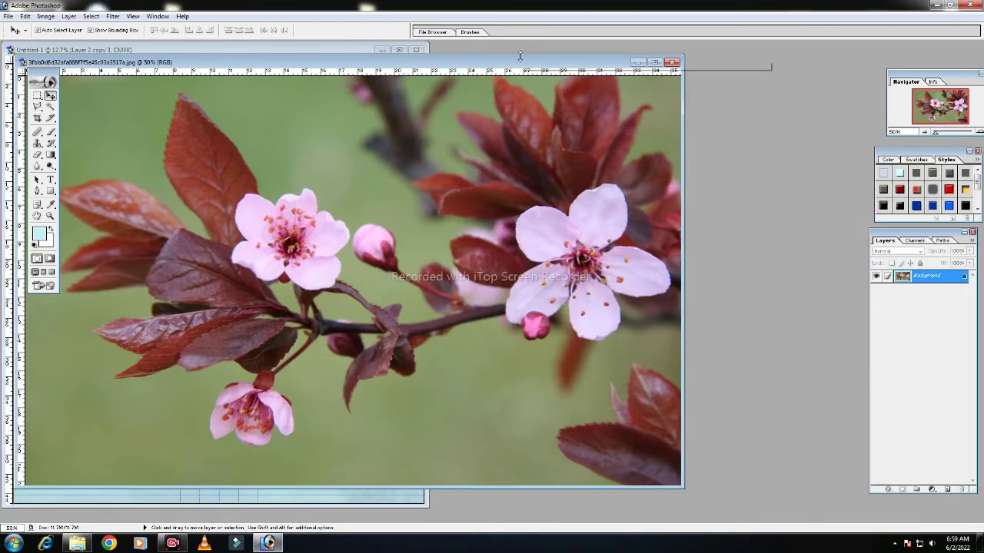
Step: Select the green background with Color Range at higher Fuzziness and delete it to white
click(655, 62)
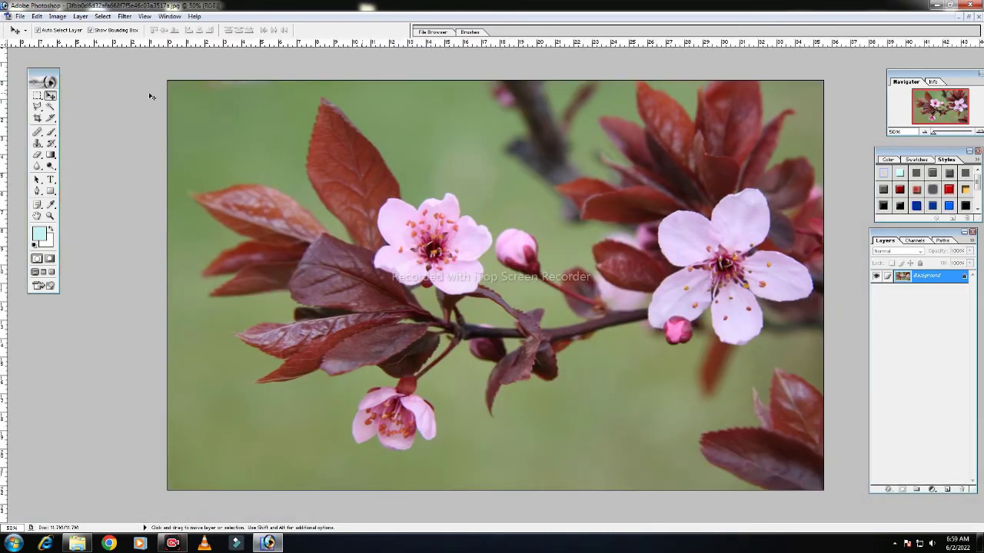
click(97, 19)
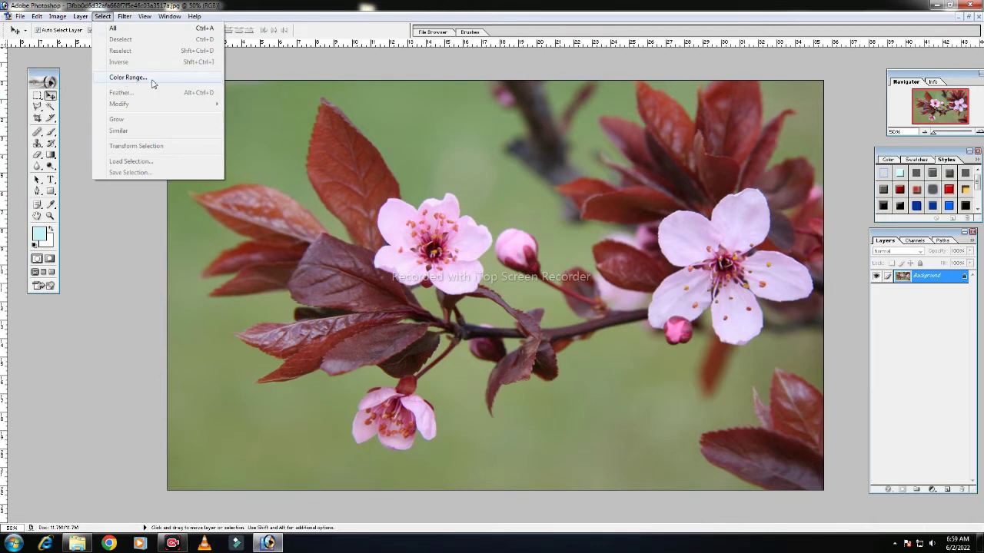
click(137, 80)
drag(649, 224, 703, 223)
click(438, 136)
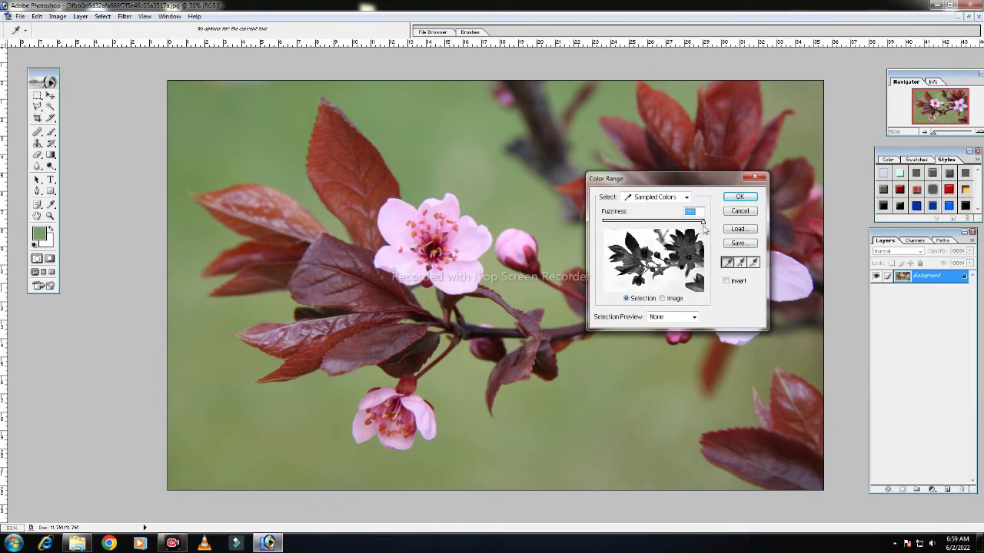
click(740, 197)
key(v)
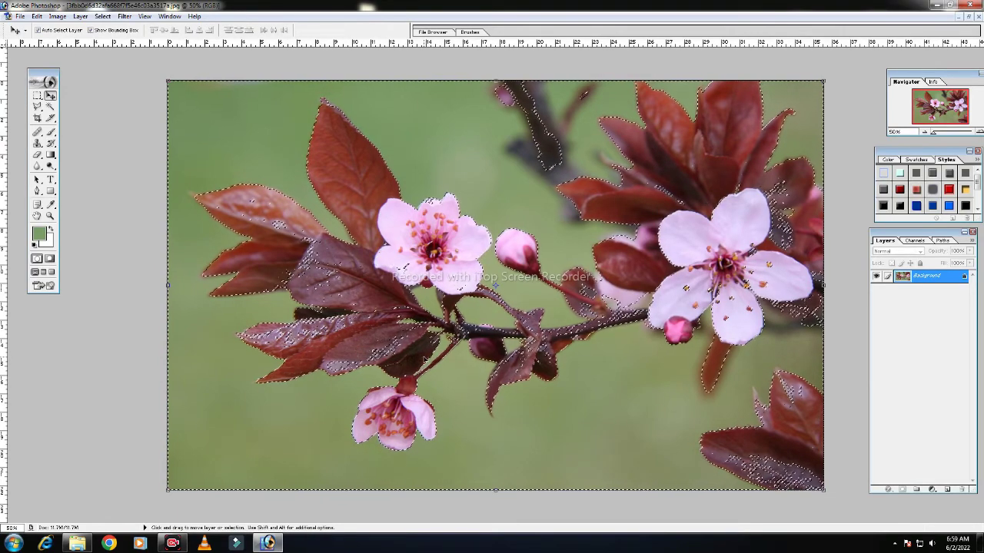
key(Delete)
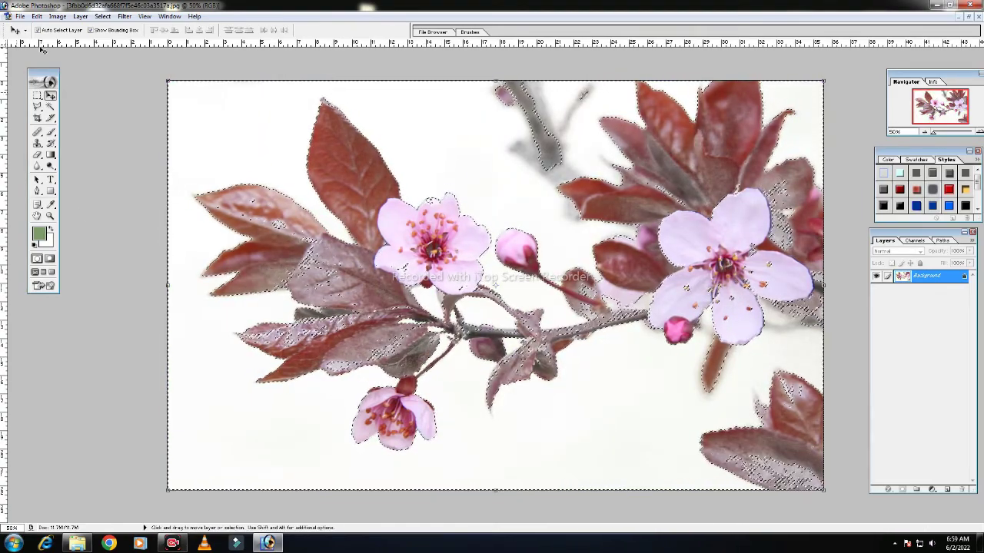
Step: Contract the selection slightly around the branch's flowers and leaves
click(102, 17)
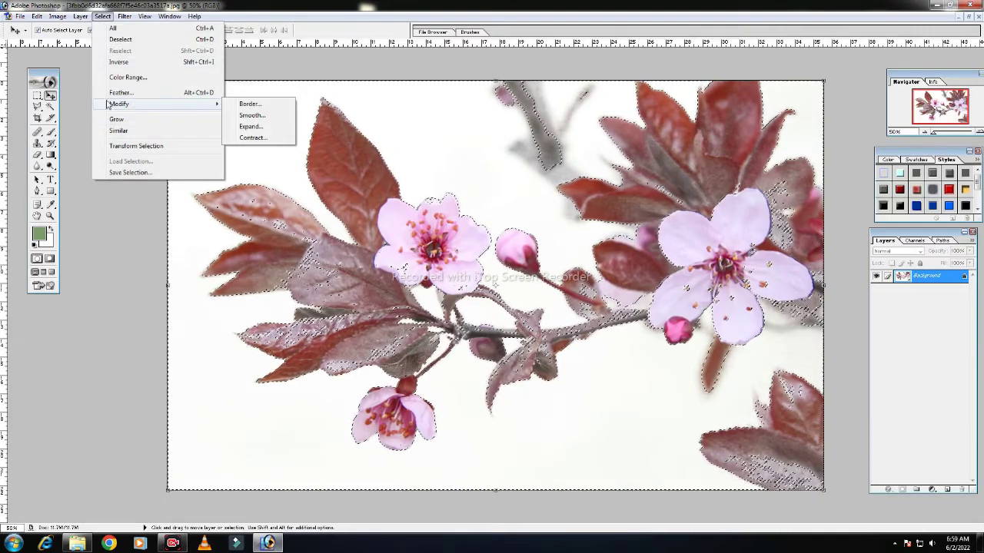
mouse_move(119, 104)
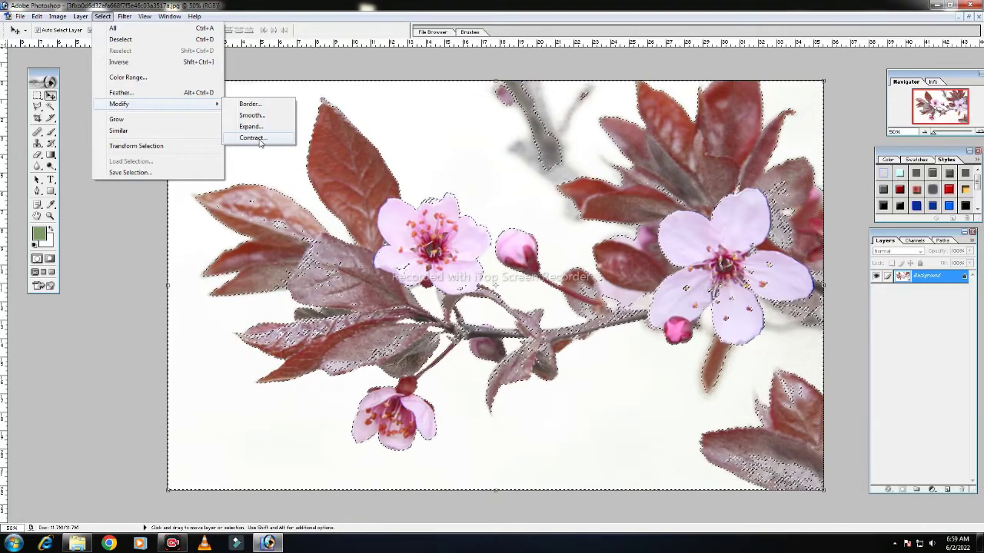
click(251, 137)
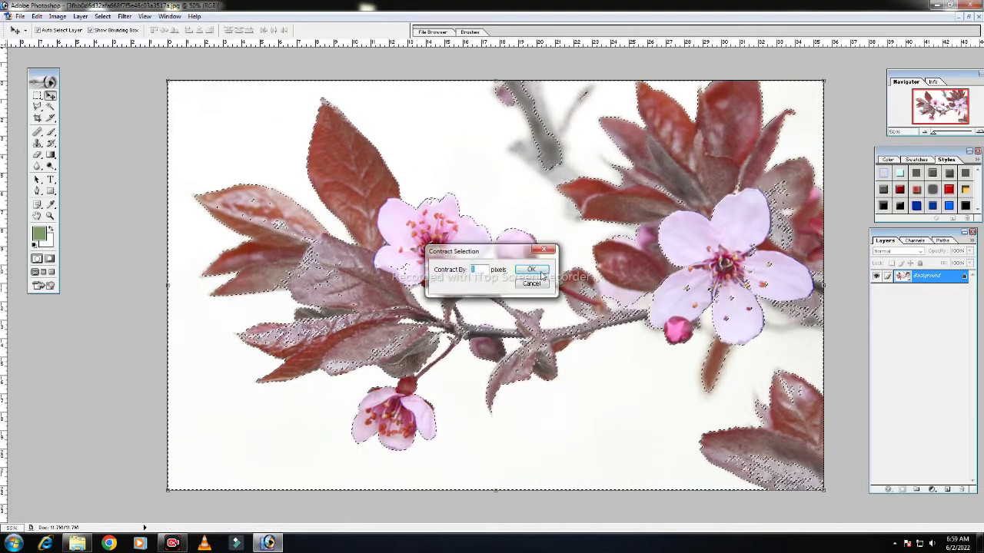
click(541, 273)
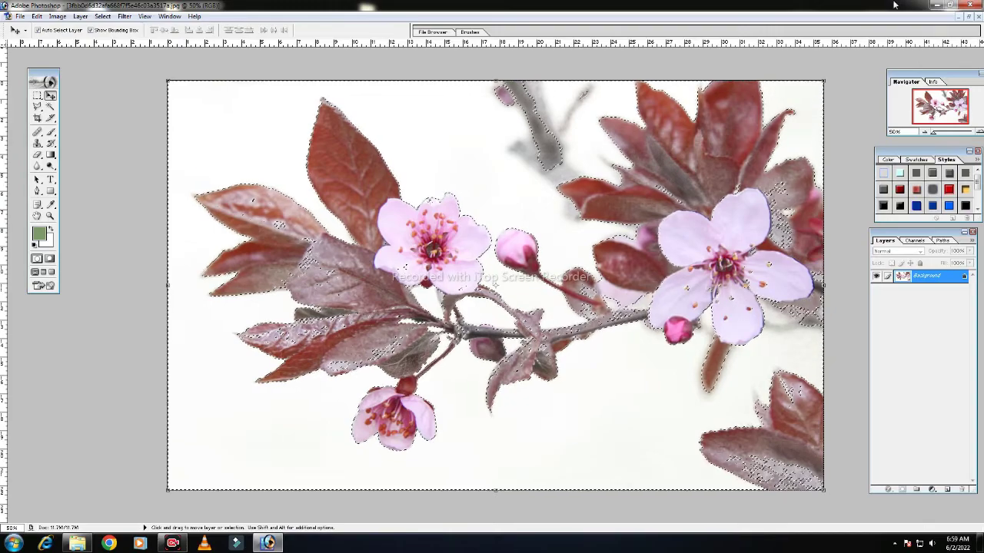
click(969, 16)
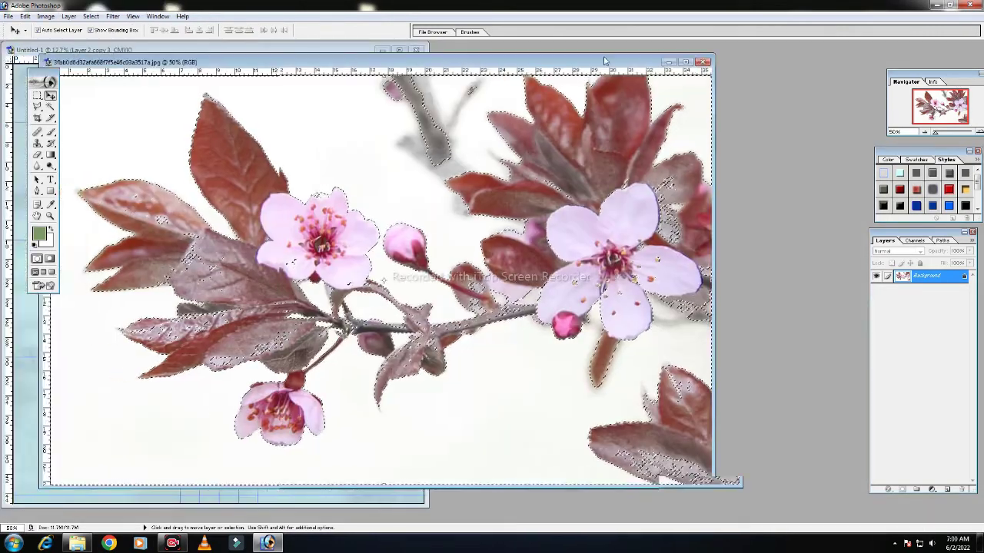
Step: Drag the blossom image onto the blue page as Layer 3, positioned upper-left
drag(285, 51, 585, 66)
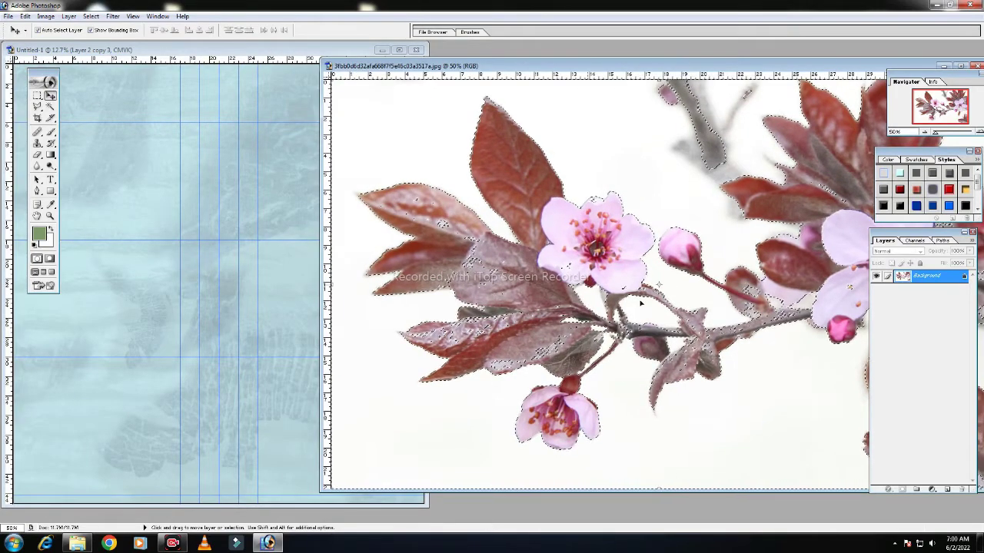
drag(589, 268, 200, 278)
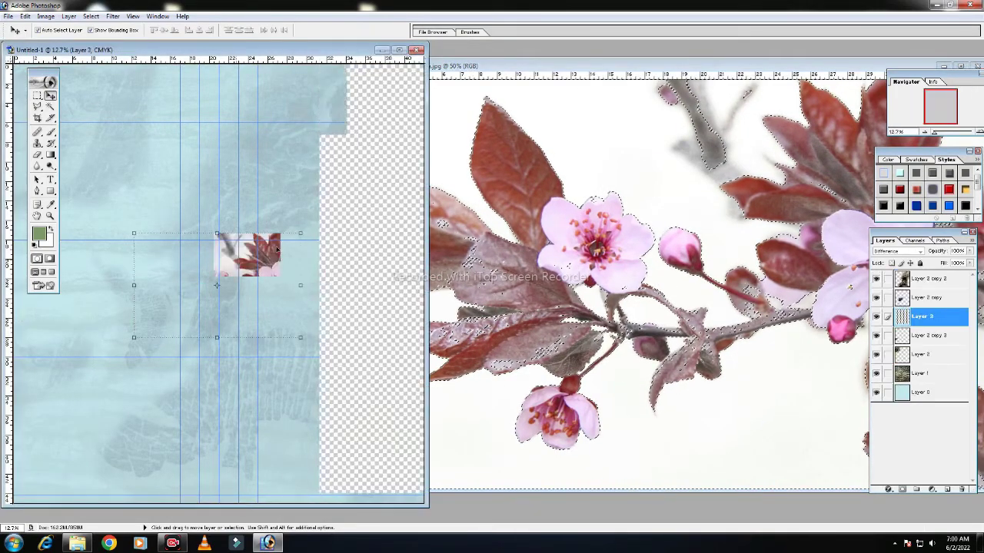
click(399, 50)
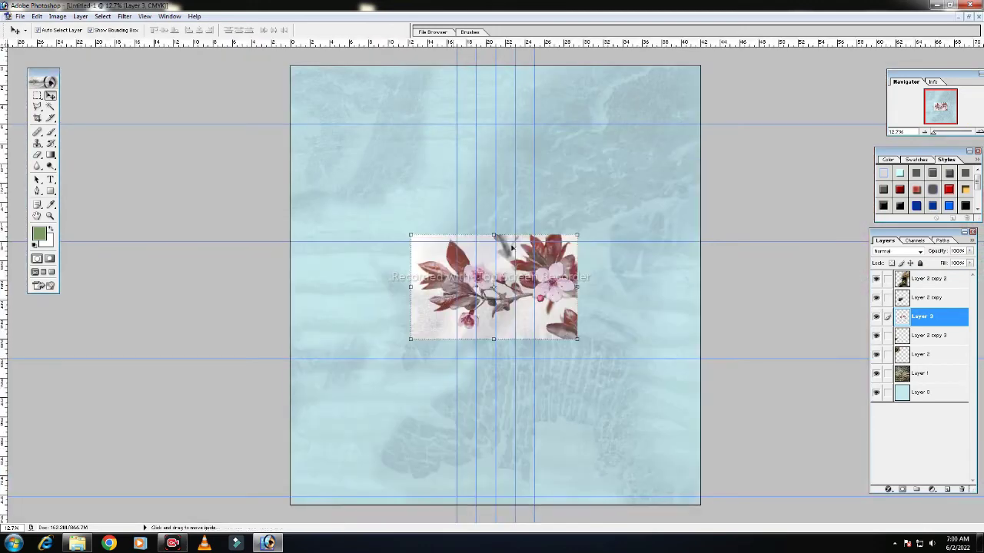
drag(471, 269, 361, 223)
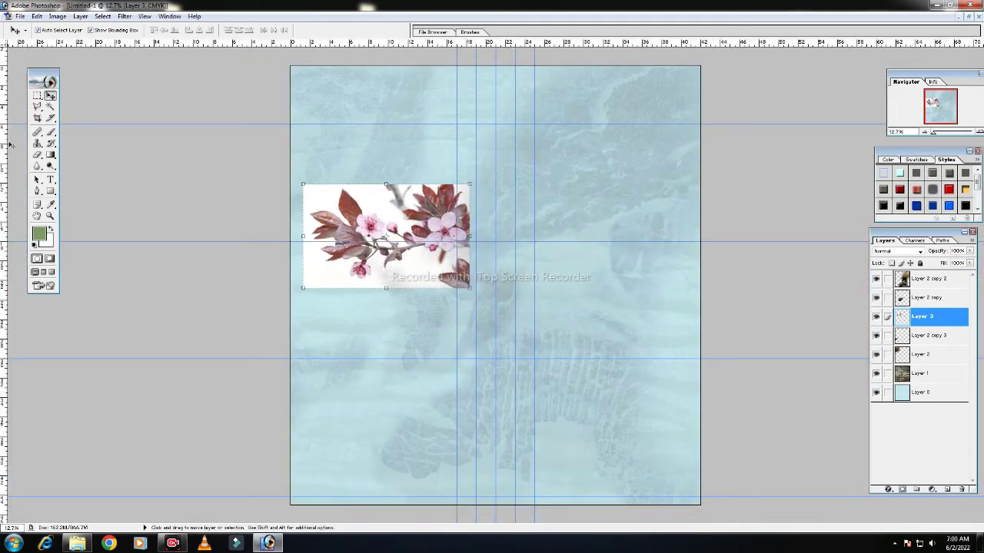
Step: Erase the sprig's white surround into soft, feathered edges
click(40, 155)
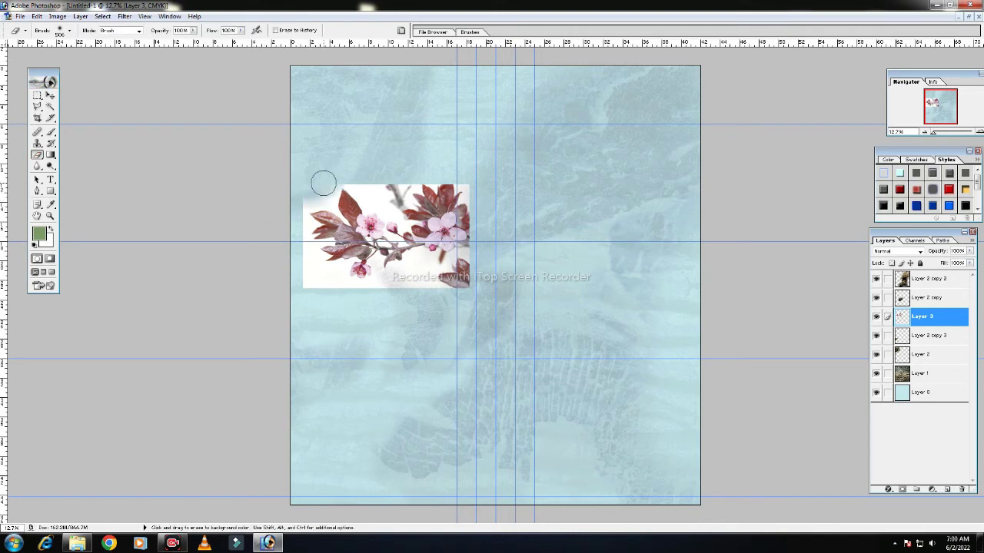
mouse_move(305, 290)
mouse_down()
mouse_move(428, 267)
mouse_move(294, 277)
mouse_move(297, 222)
mouse_move(345, 164)
mouse_move(385, 190)
mouse_move(372, 195)
mouse_move(409, 176)
mouse_move(477, 171)
mouse_move(408, 156)
mouse_move(468, 199)
mouse_move(488, 264)
mouse_move(442, 269)
mouse_move(443, 299)
mouse_move(346, 290)
mouse_move(290, 253)
mouse_up()
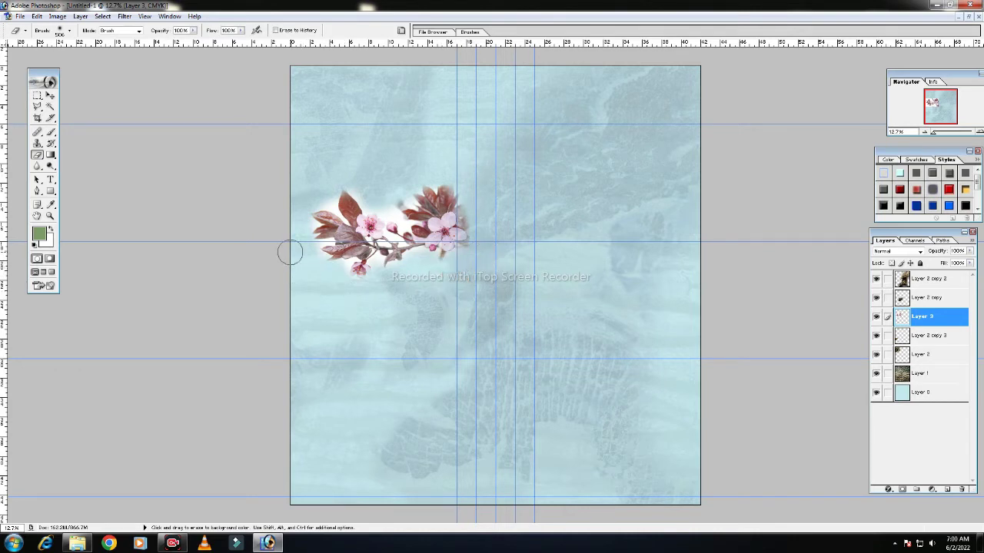
click(51, 96)
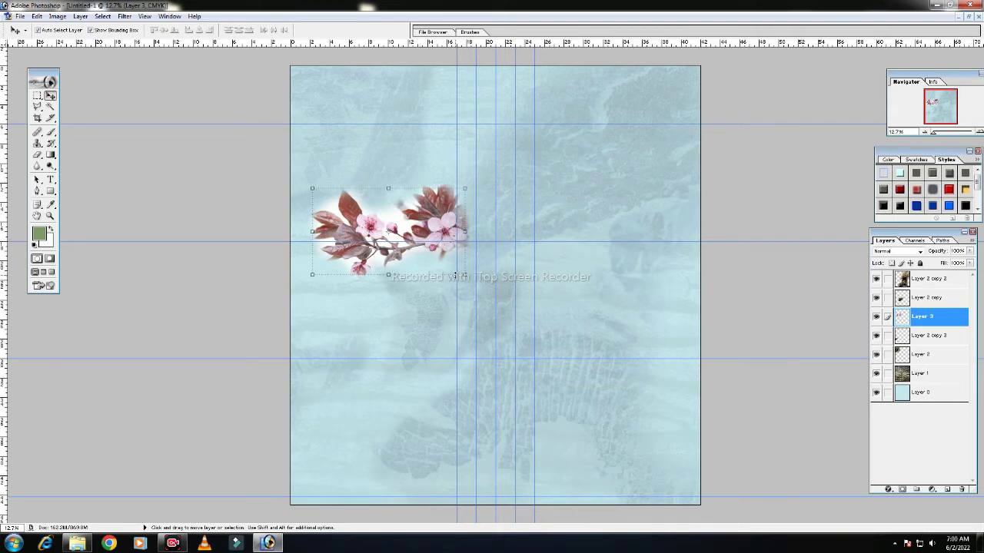
Step: Scale Layer 3 to about 212%, rotate it about 40°, and set it against the left edge
drag(464, 275, 636, 373)
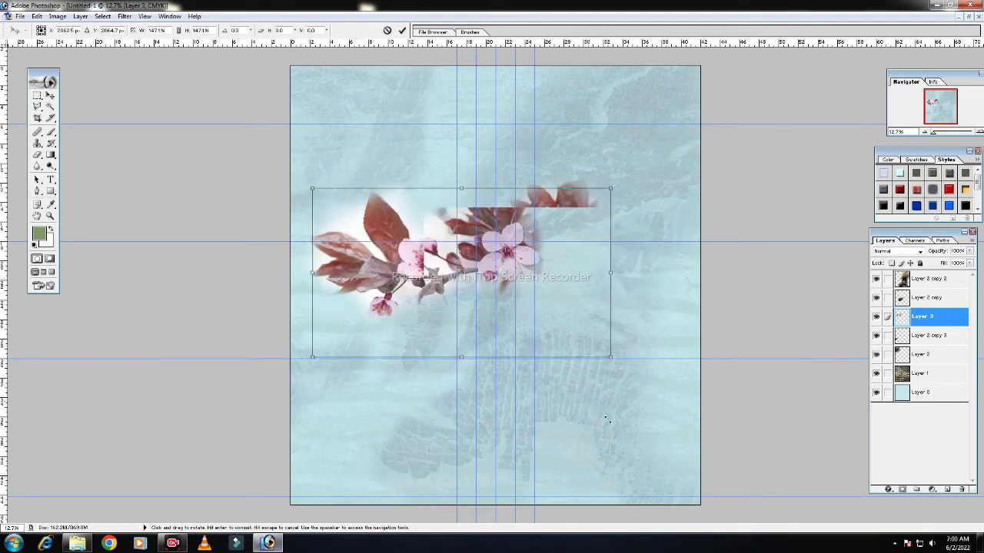
drag(668, 346, 397, 503)
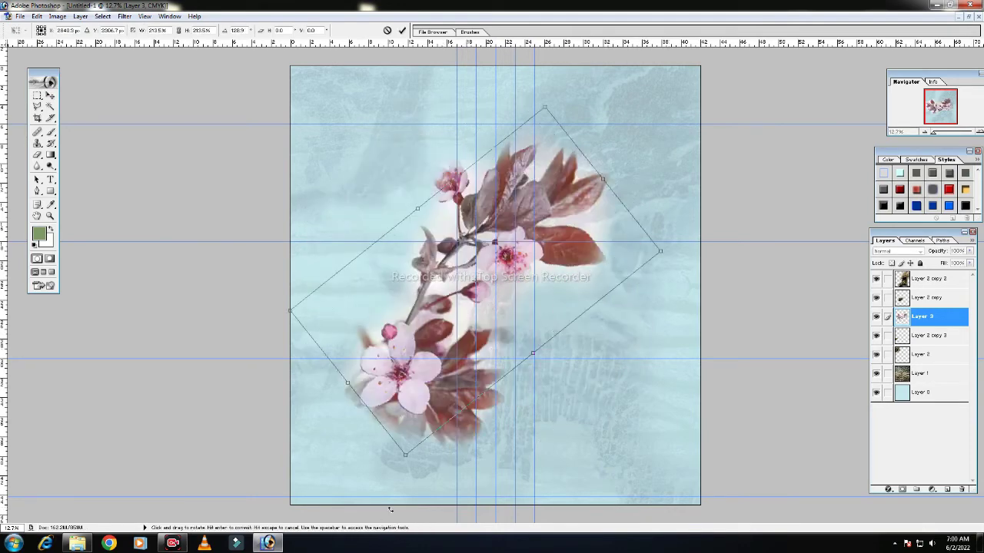
drag(381, 386, 287, 392)
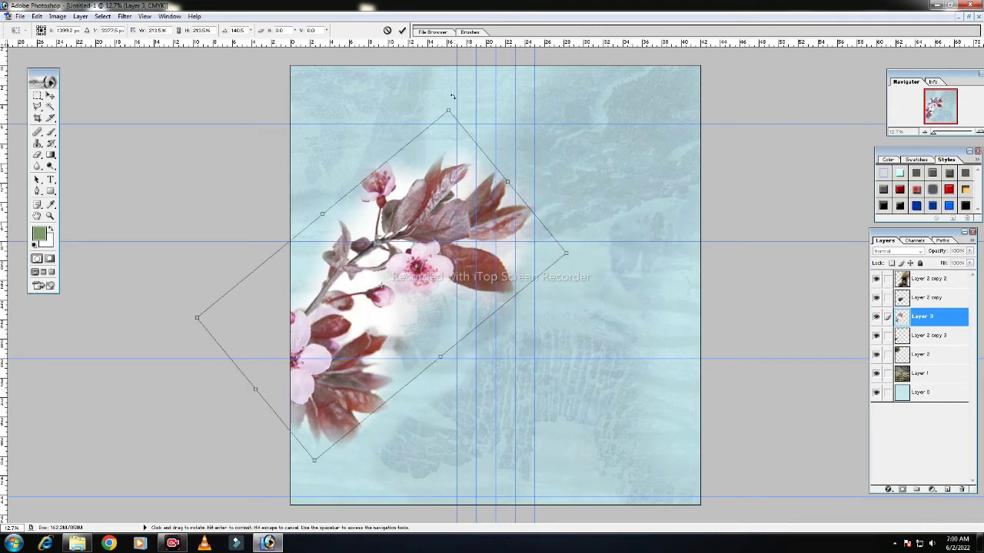
drag(449, 110, 420, 186)
mouse_move(424, 275)
mouse_down()
mouse_move(404, 238)
mouse_move(424, 241)
mouse_up()
key(Return)
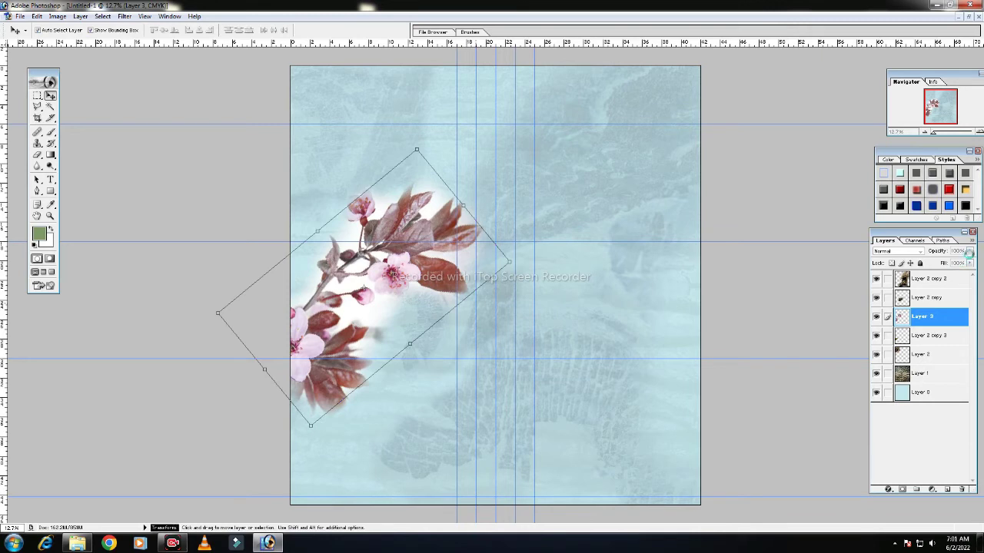
Step: Set blossom Layer 3 to Luminosity blending at roughly 7% opacity, then select Layer 0
click(971, 256)
drag(950, 262, 928, 264)
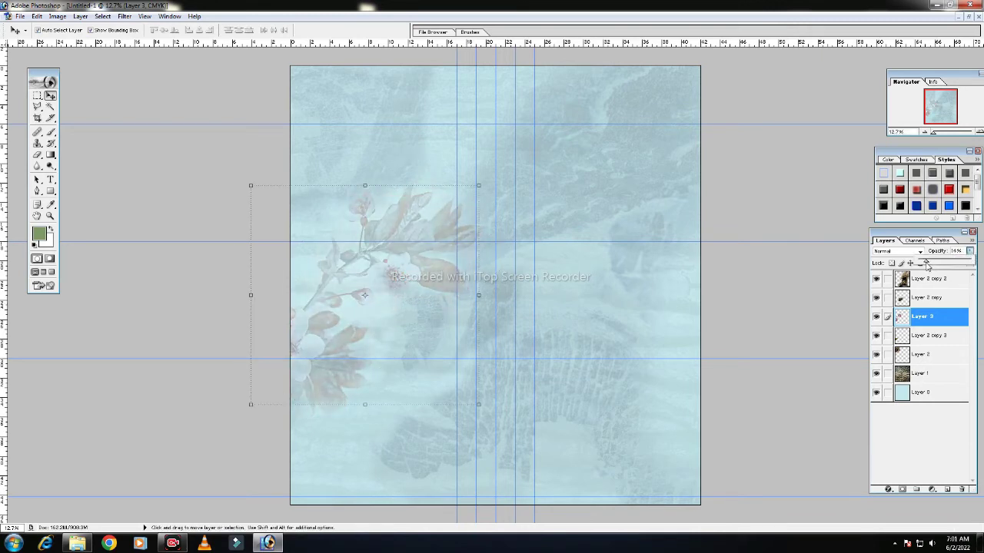
click(919, 251)
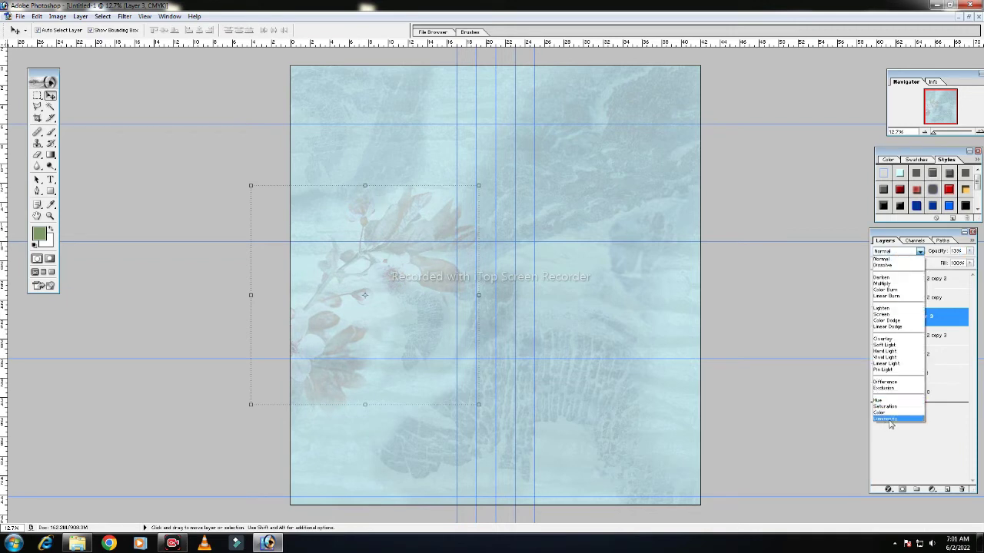
click(889, 419)
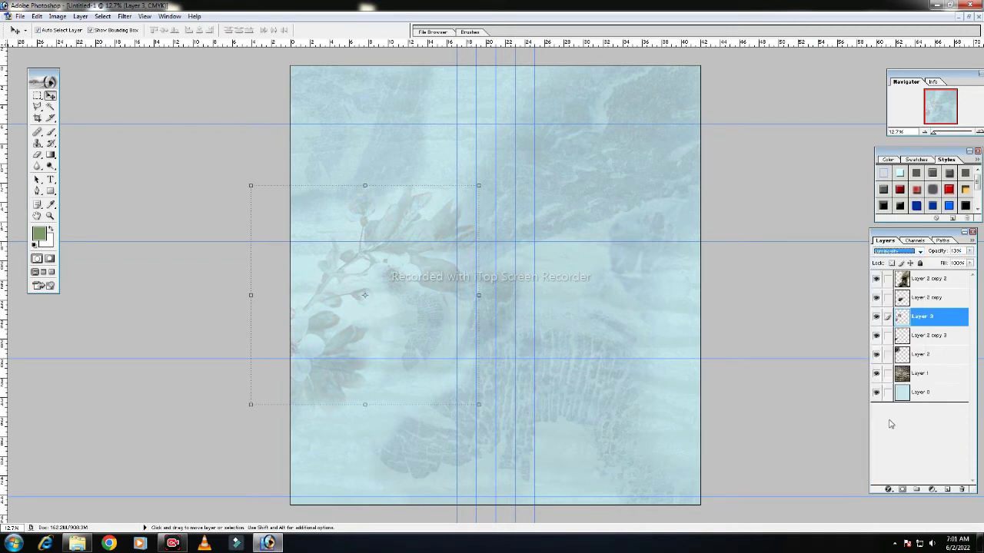
click(970, 251)
drag(925, 264, 924, 263)
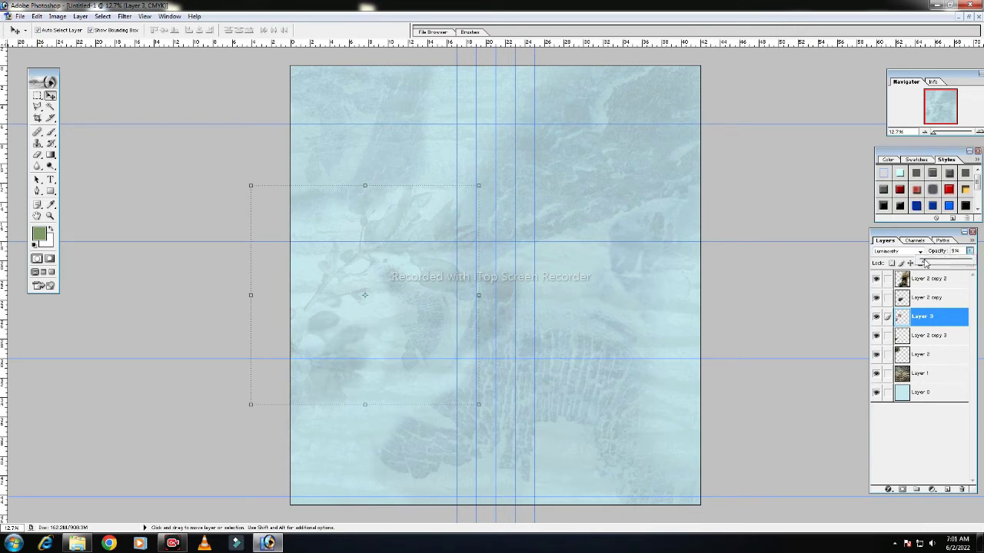
click(575, 313)
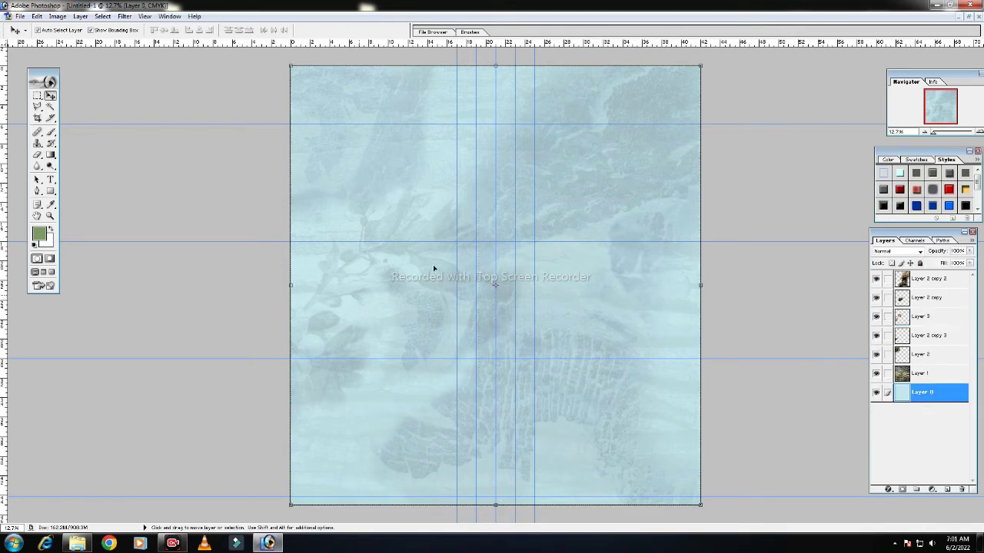
Step: Open the pink blossom branch photo and watercolour sprig from the research folder
click(77, 543)
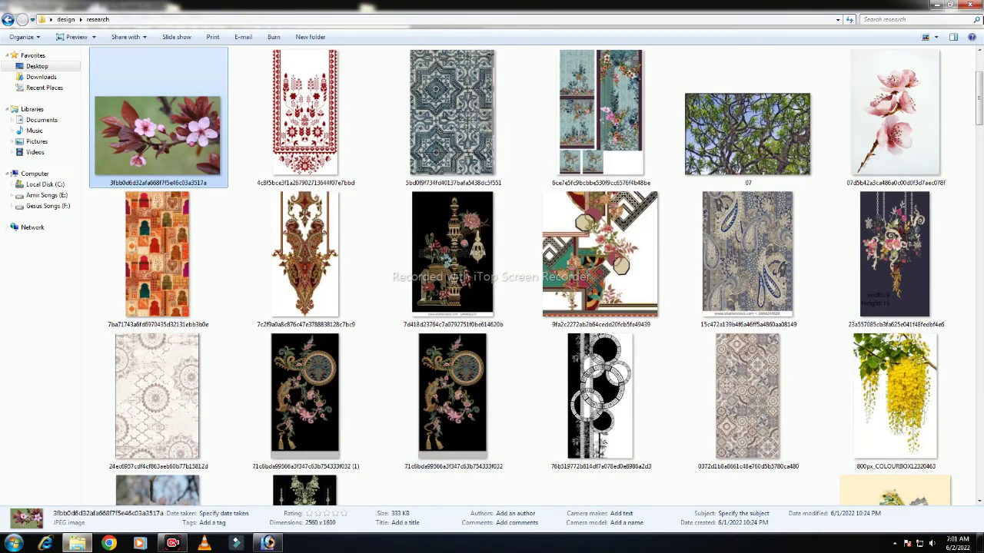
click(922, 115)
click(269, 543)
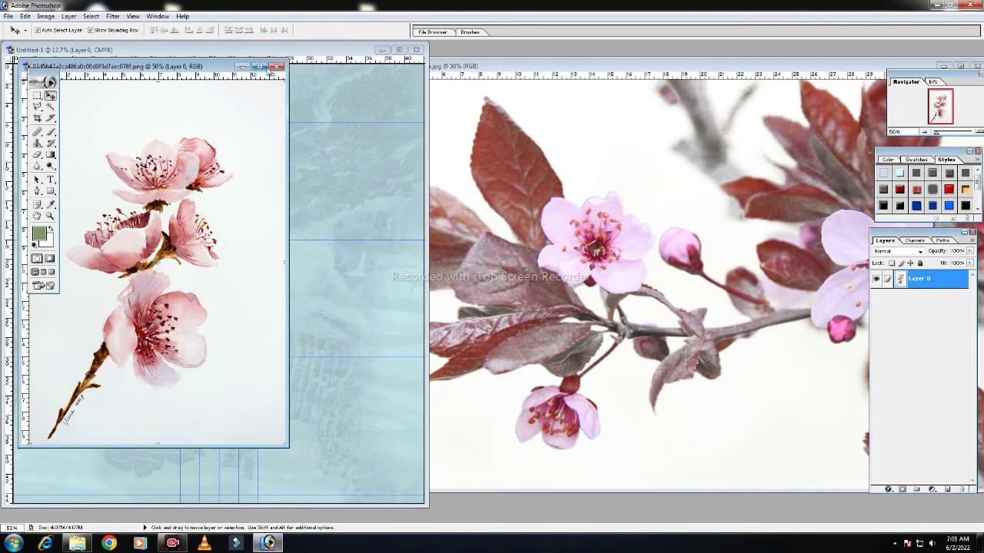
Step: Close the branch photo without saving and drag the watercolour sprig onto the blue page as Layer 4
drag(231, 70, 271, 74)
drag(246, 175, 704, 212)
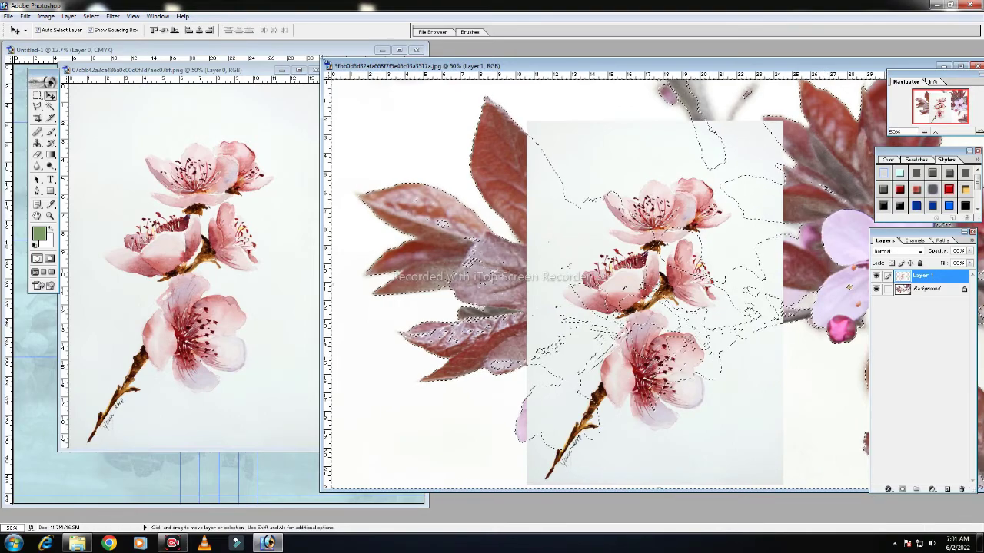
drag(554, 77, 332, 89)
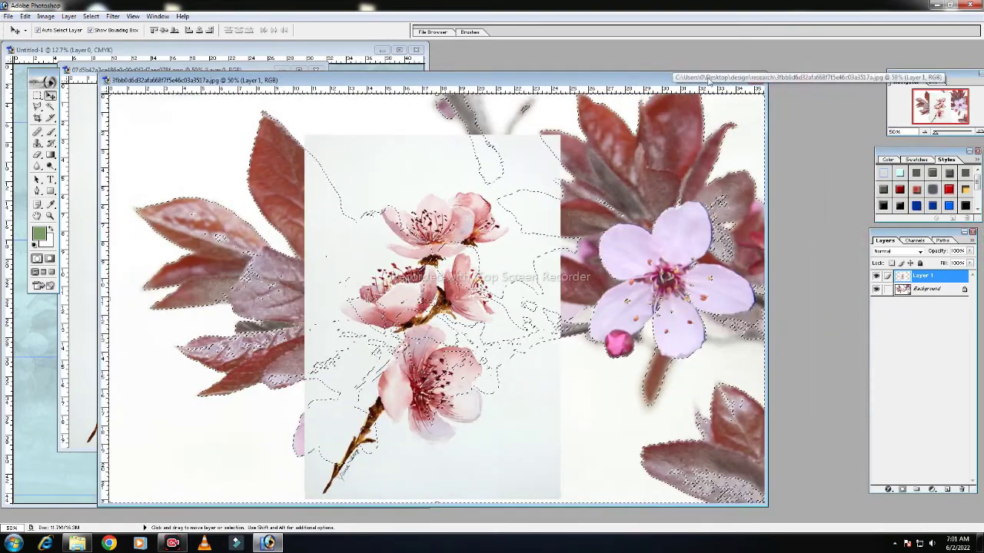
click(755, 80)
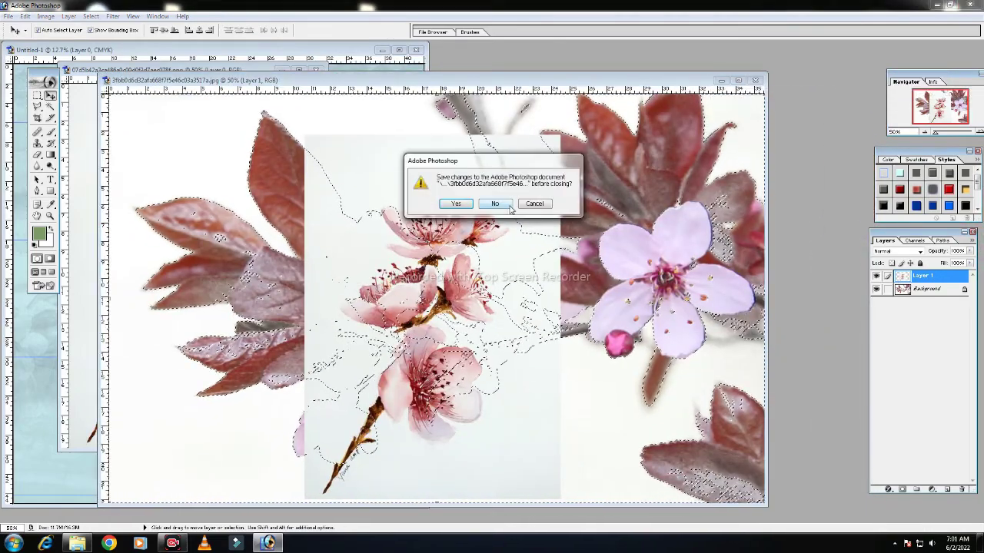
click(499, 205)
drag(256, 72, 671, 71)
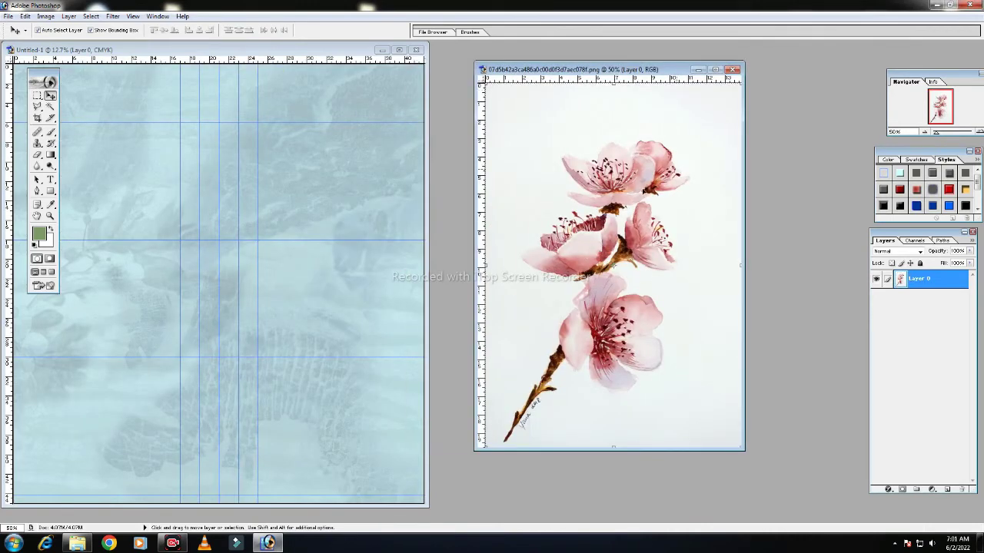
drag(584, 254, 213, 235)
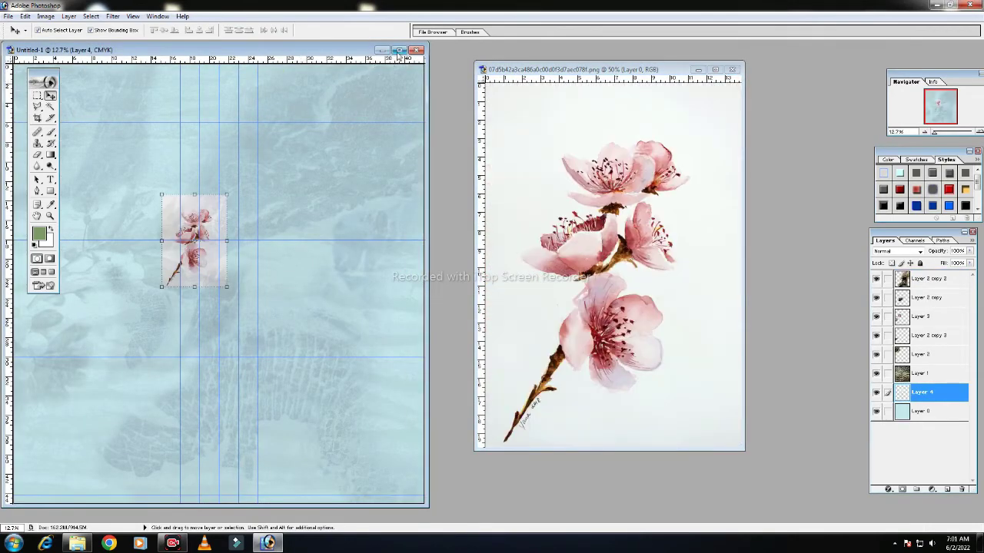
Step: Move the sprig down-left on the page and raise Layer 4 just under Layer 2 copy 2
click(399, 50)
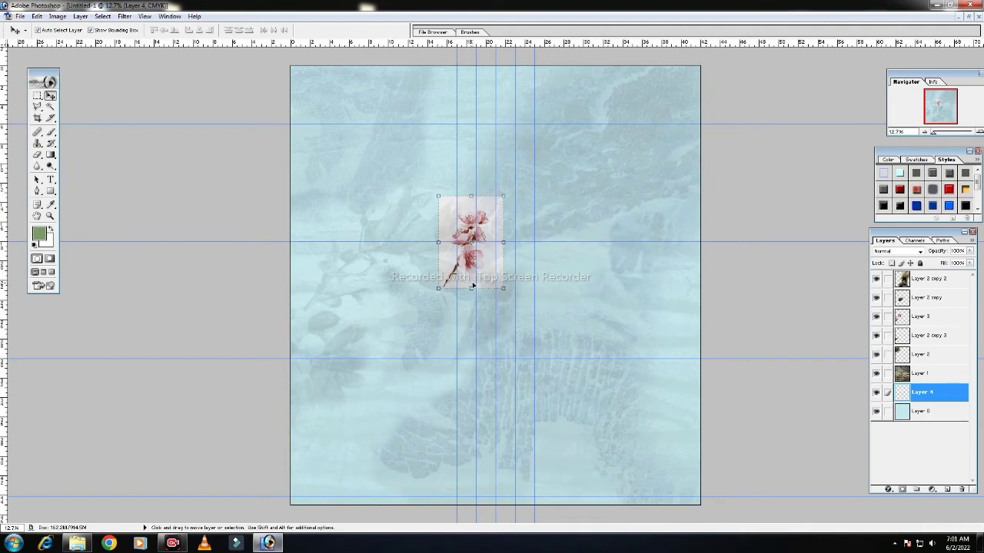
mouse_move(446, 277)
mouse_down()
mouse_move(389, 329)
mouse_move(364, 335)
mouse_up()
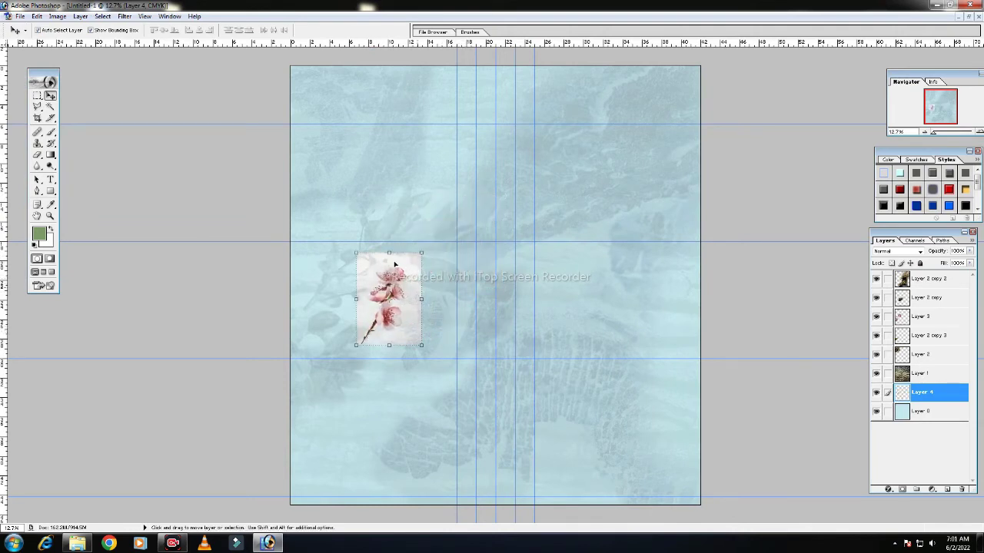
drag(949, 392, 933, 289)
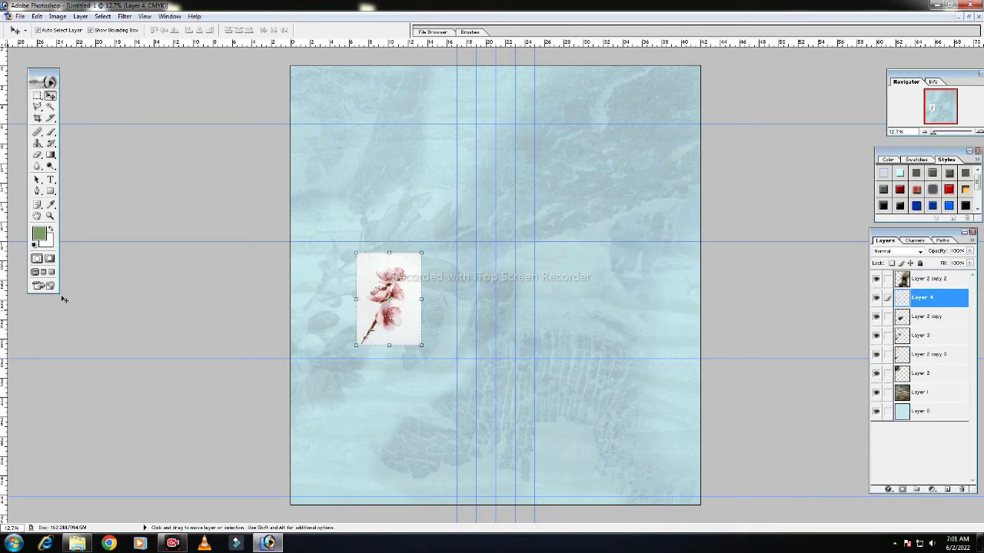
Step: Remove the sprig's white background with the Magic Eraser and move it right of centre
drag(37, 154, 75, 176)
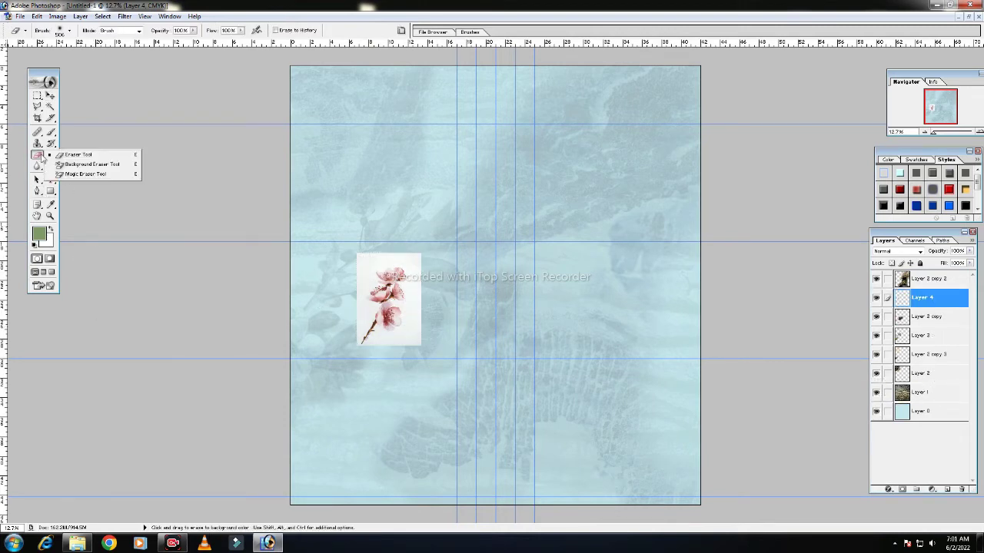
click(74, 174)
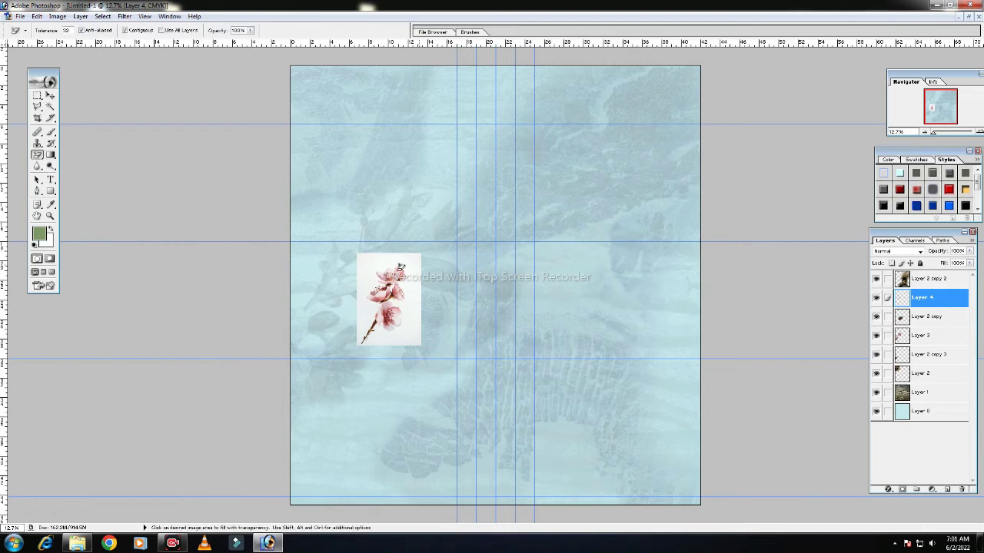
click(372, 266)
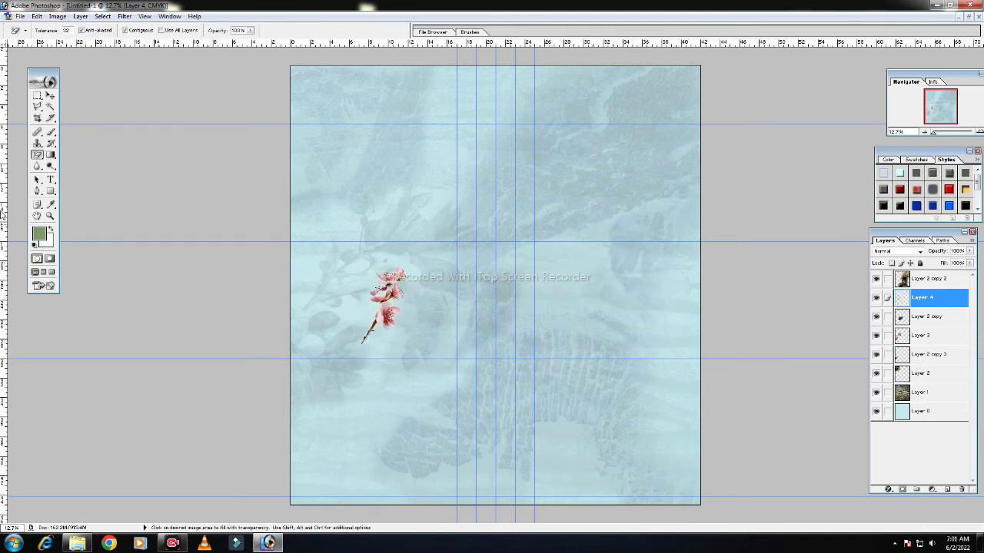
click(50, 95)
mouse_move(400, 312)
mouse_down()
mouse_move(582, 325)
mouse_move(601, 314)
mouse_up()
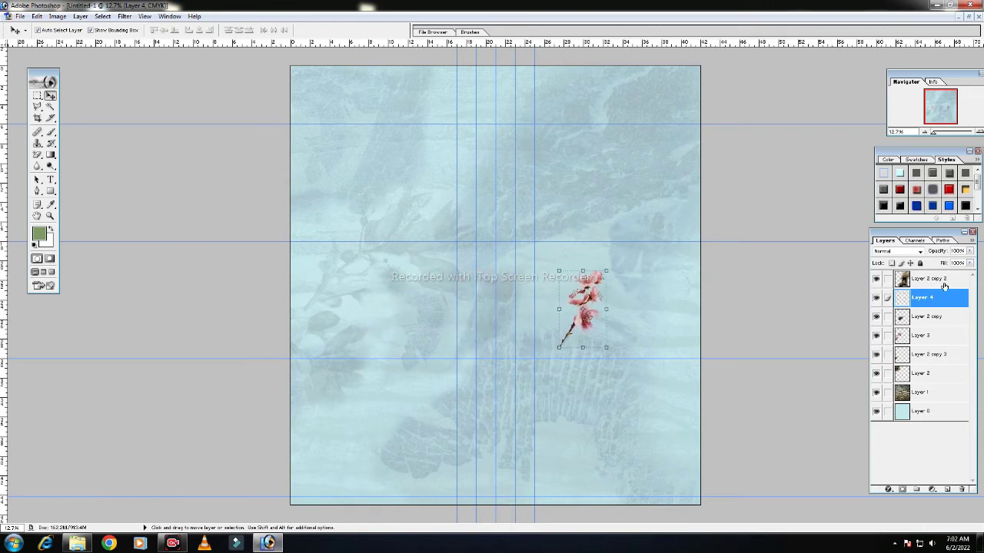
Step: Fade Layer 4 to about 23% opacity
click(969, 251)
drag(935, 264, 931, 264)
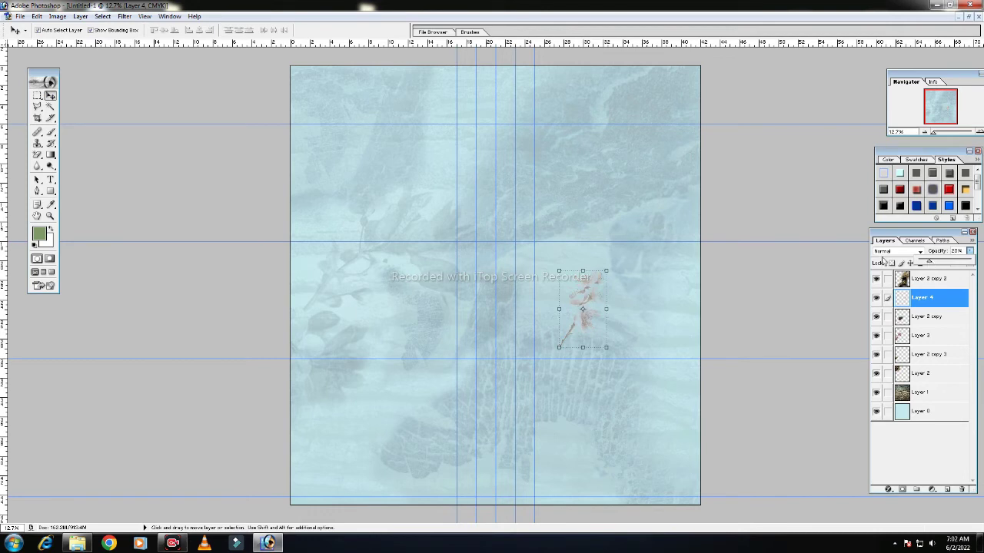
click(891, 252)
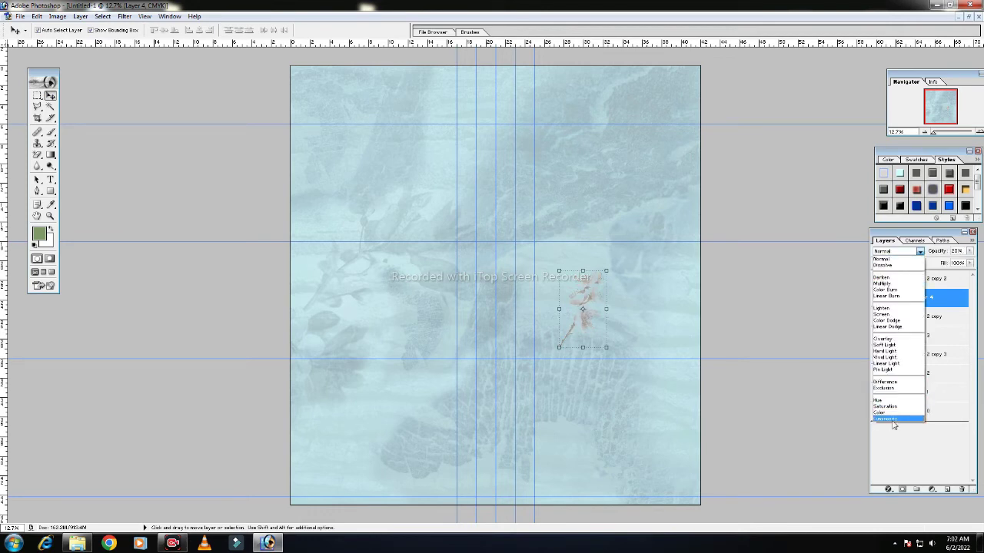
Step: Set Layer 4 to Luminosity blending and enlarge the sprig with Free Transform
click(911, 419)
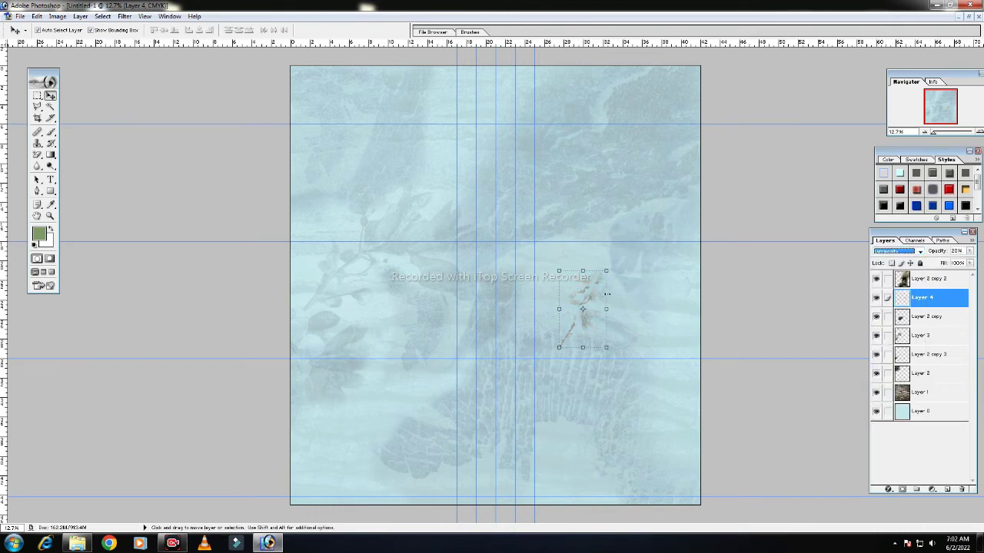
drag(604, 276, 388, 410)
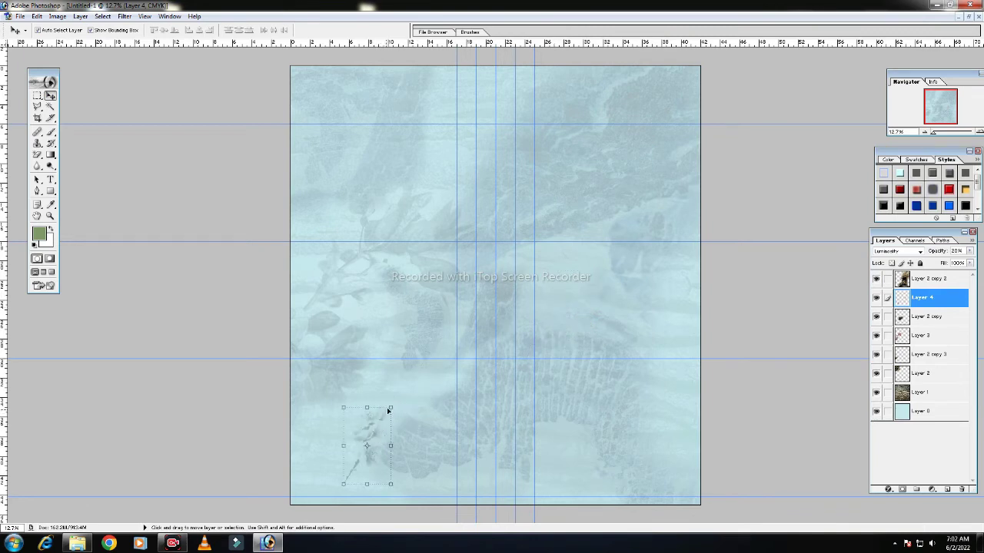
drag(391, 407, 428, 346)
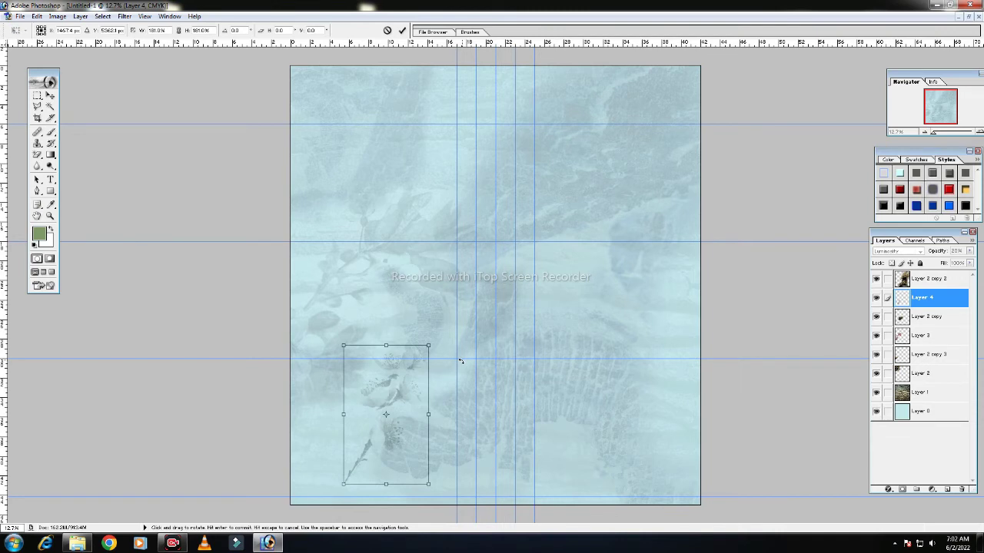
drag(394, 392, 674, 357)
Step: Tilt the sprig about 16° and place it at the page's top-right corner
drag(725, 308, 594, 422)
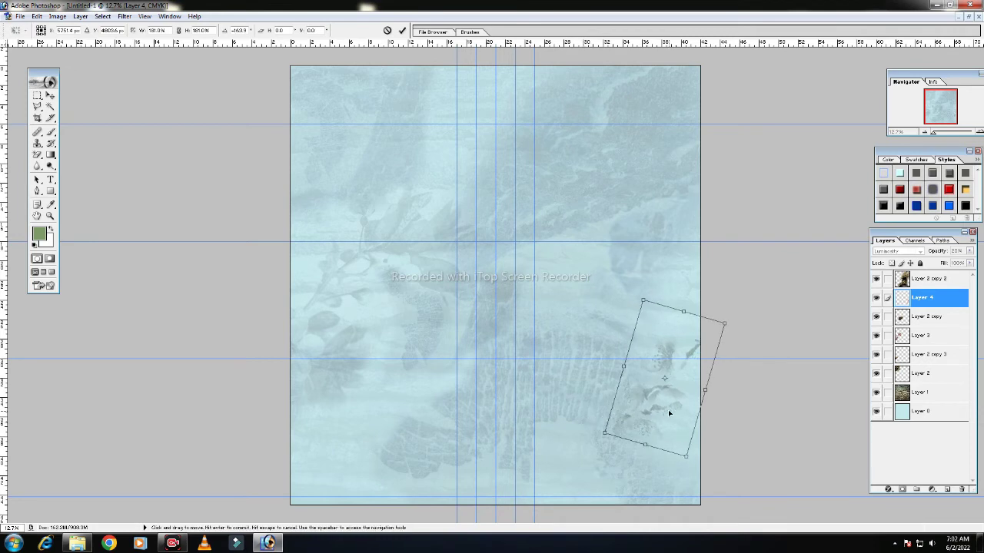
drag(662, 378, 658, 269)
drag(657, 197, 662, 138)
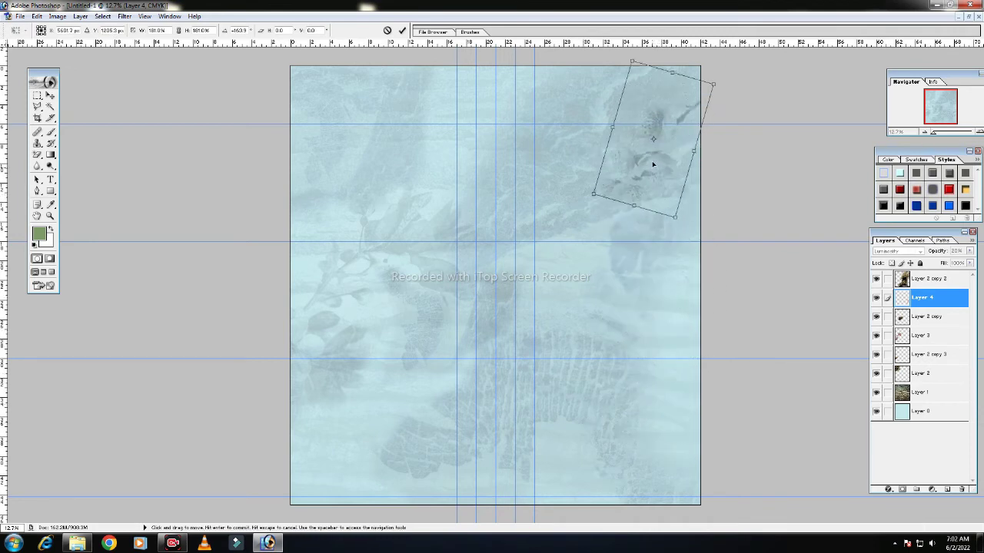
drag(662, 138, 671, 132)
key(Return)
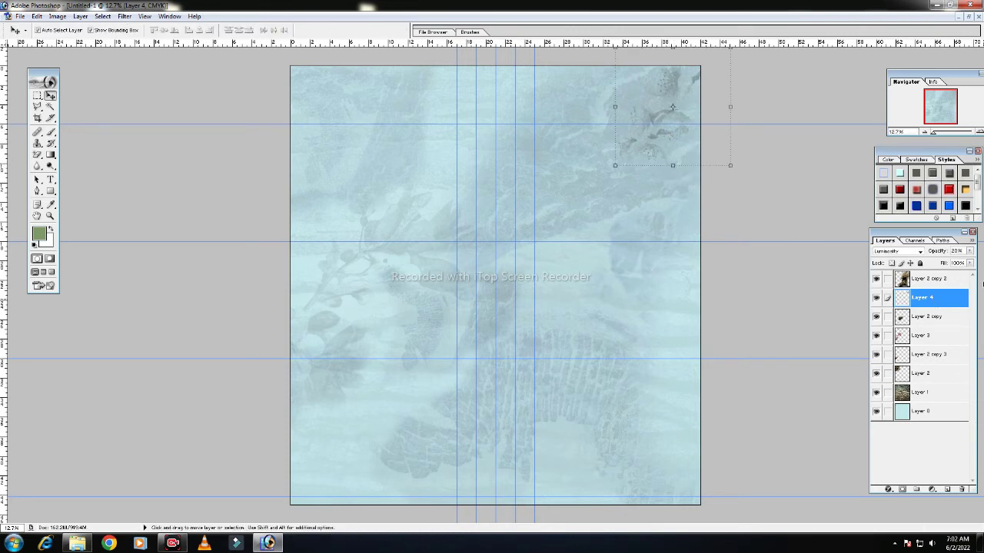
click(970, 251)
Step: Set the sprig to 35% opacity and add a shortened copy at the page centre, rotated about 20° clockwise
drag(939, 264, 937, 264)
key(ctrl+j)
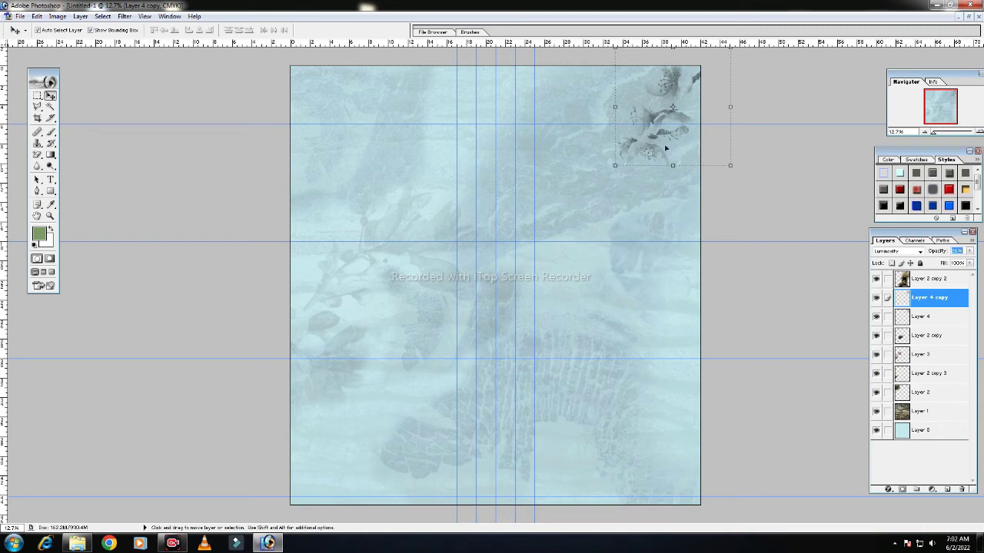
drag(666, 149, 553, 348)
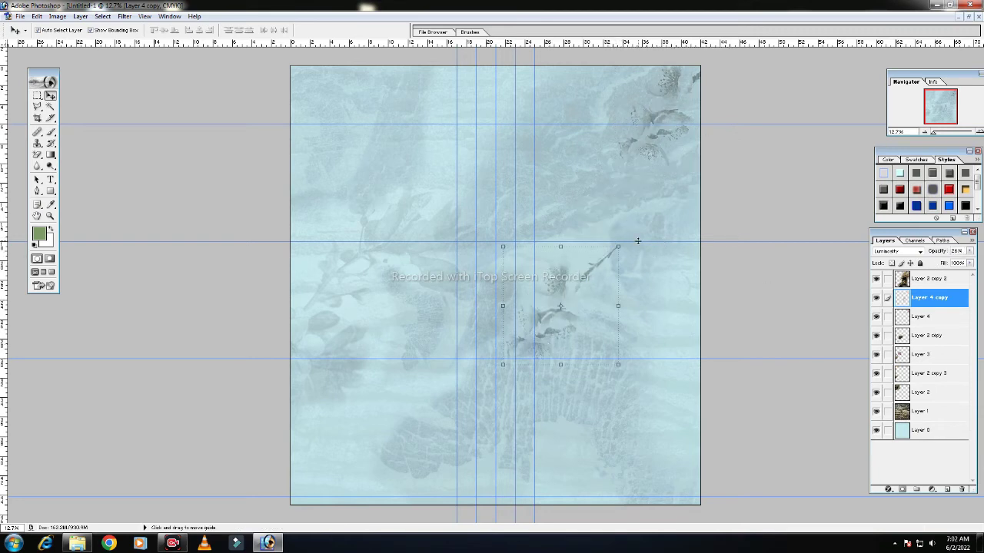
drag(637, 241, 646, 286)
mouse_move(589, 305)
mouse_down()
mouse_move(631, 318)
mouse_move(613, 326)
mouse_up()
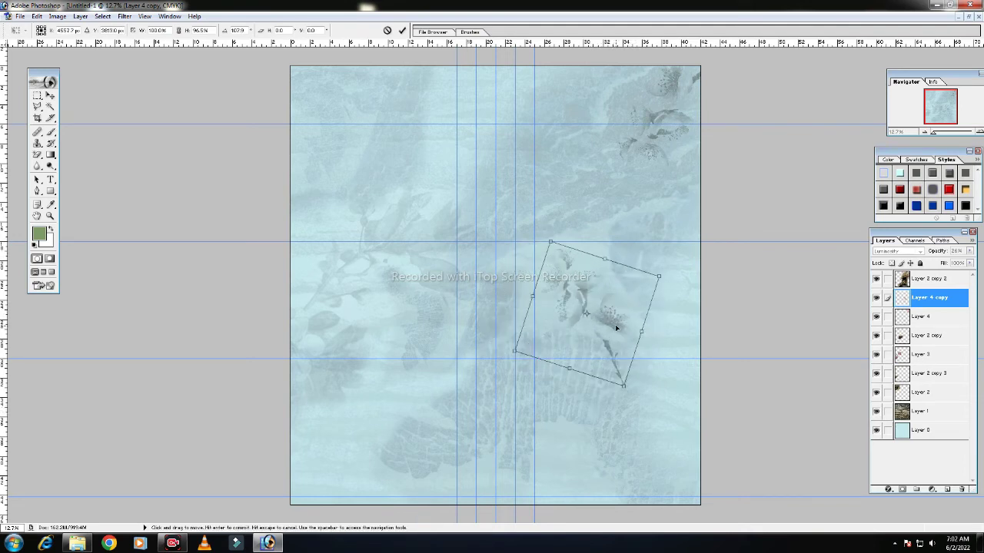
key(Return)
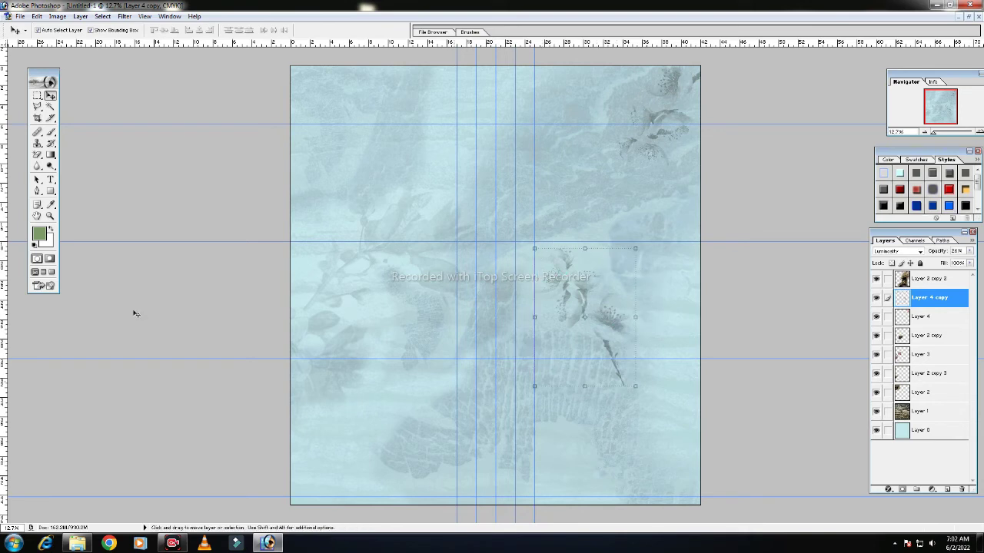
Step: Erase most of the central sprig copy with the freehand Eraser, leaving a faint fragment
drag(37, 154, 82, 160)
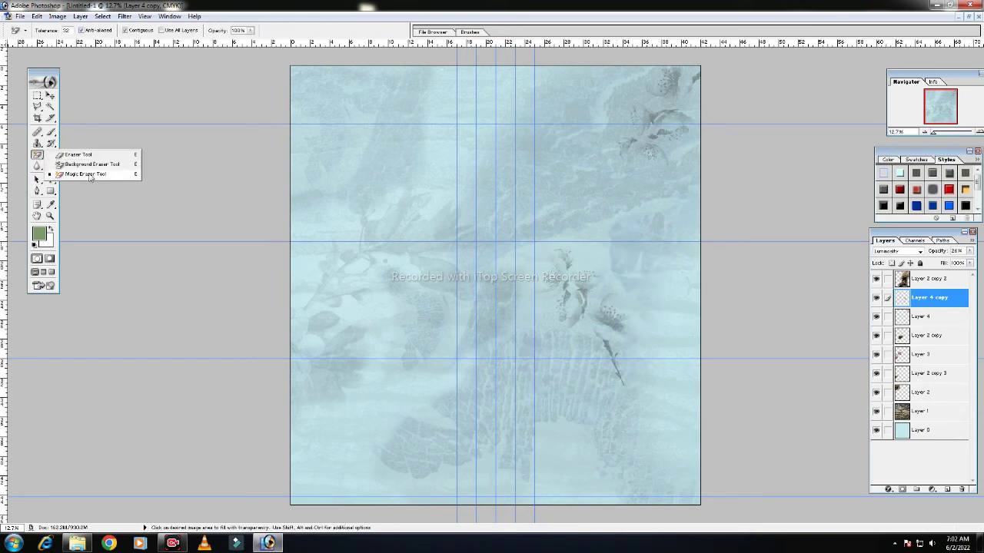
click(80, 156)
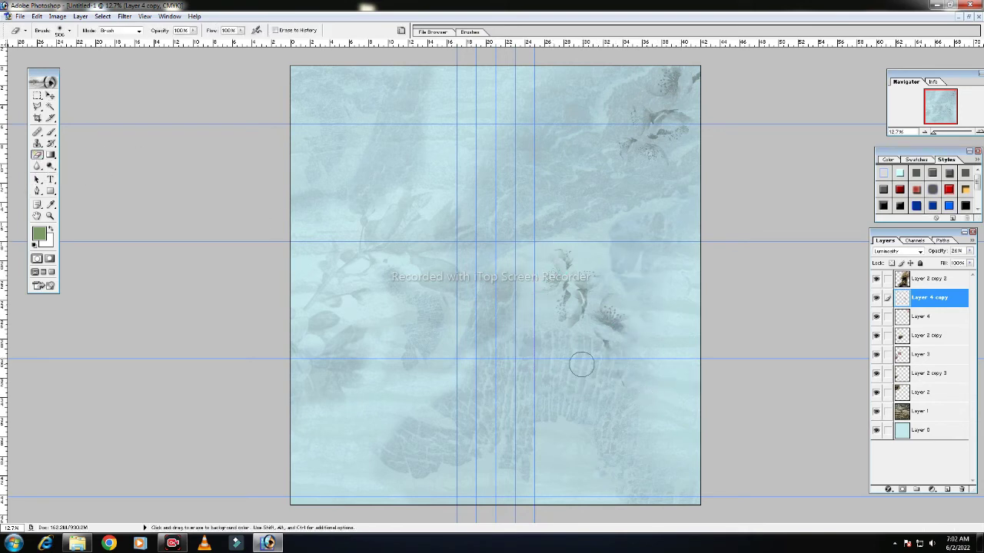
mouse_move(627, 319)
mouse_down()
mouse_move(655, 298)
mouse_move(613, 292)
mouse_up()
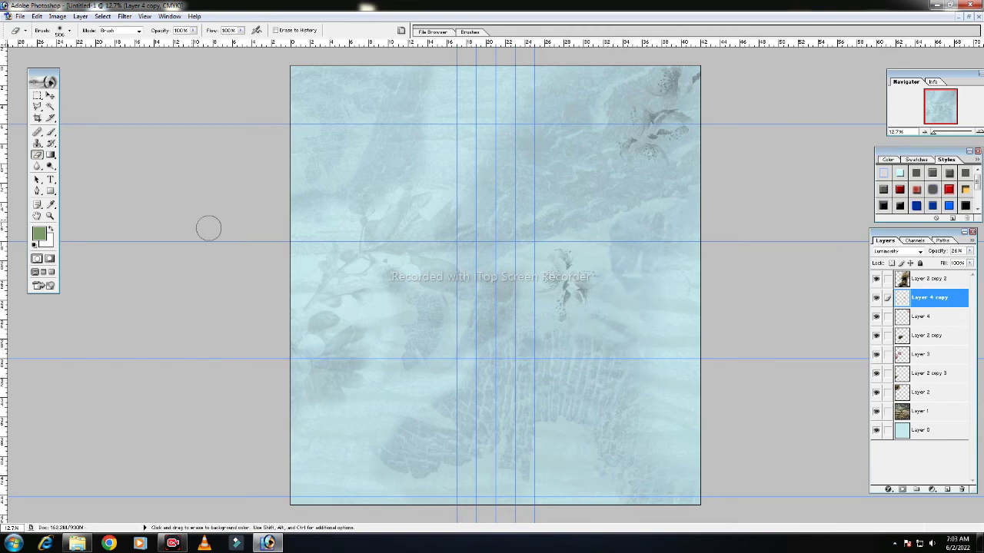
click(54, 96)
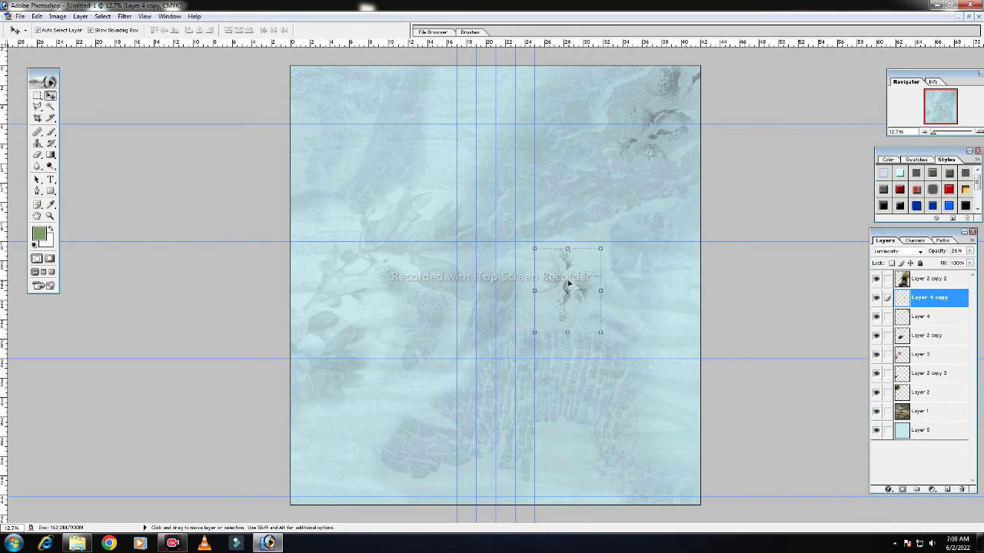
Step: Place duplicated sprigs at the lower-left, upper-left and lower-right corners of the page
key(ctrl+j)
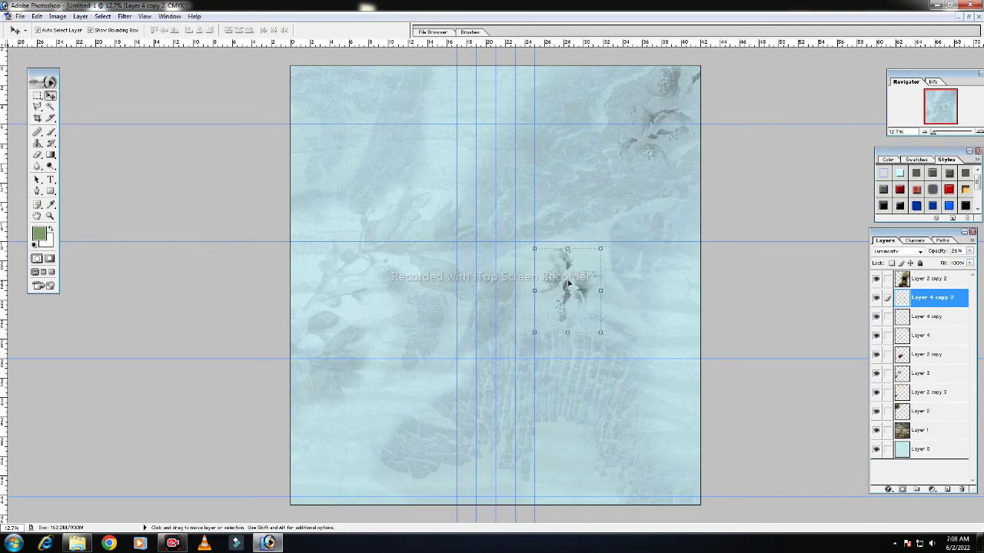
drag(567, 285, 324, 440)
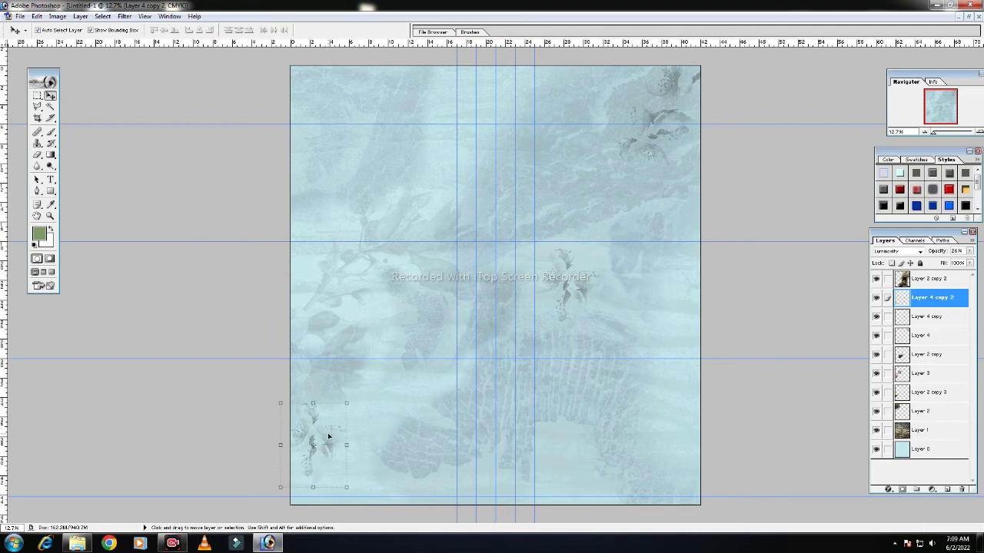
key(ctrl+j)
drag(329, 437, 348, 111)
key(ctrl+j)
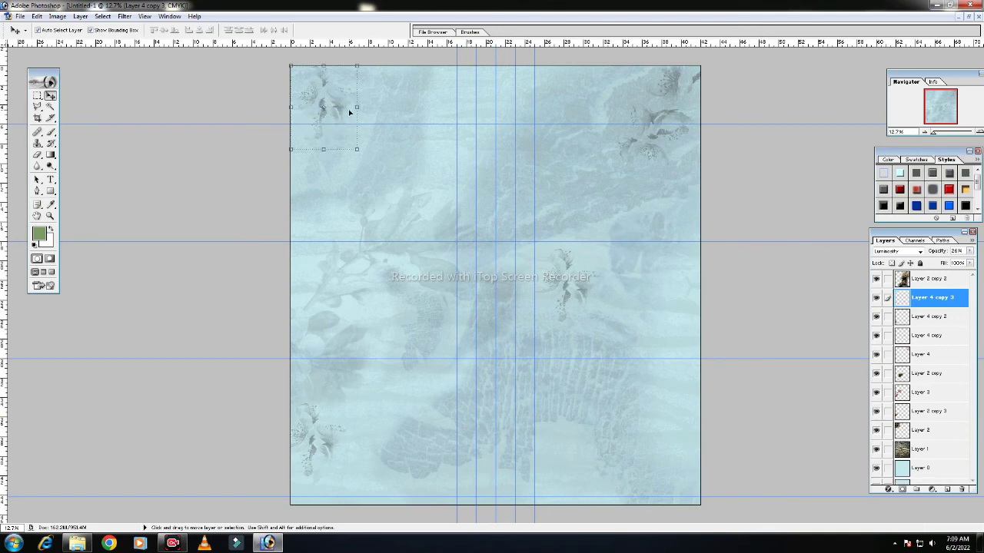
mouse_move(328, 107)
mouse_down()
mouse_move(504, 218)
mouse_move(669, 445)
mouse_up()
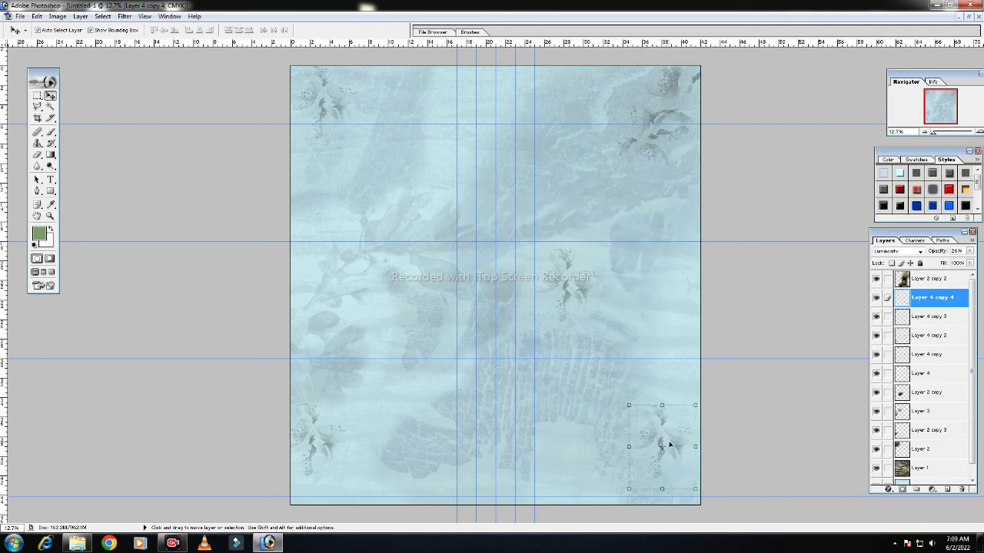
Step: Add more sprig copies at the lower centre, right page edge and left page edge
key(ctrl+j)
drag(660, 436, 508, 386)
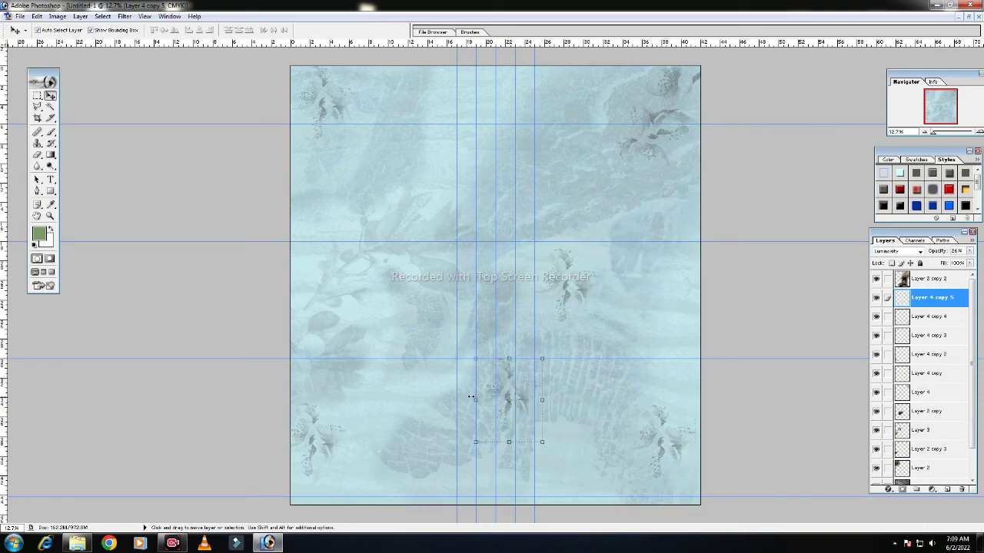
key(ctrl+j)
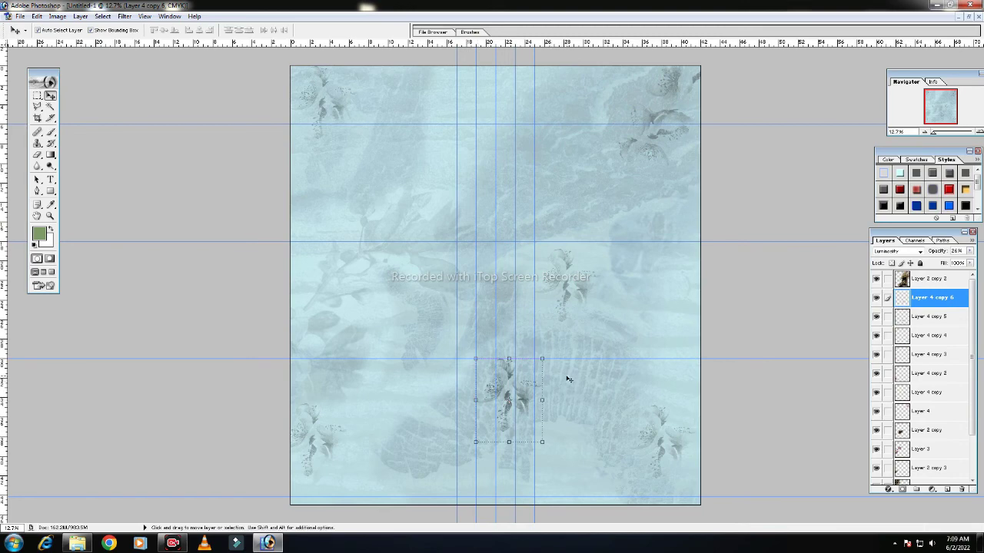
drag(530, 400, 715, 309)
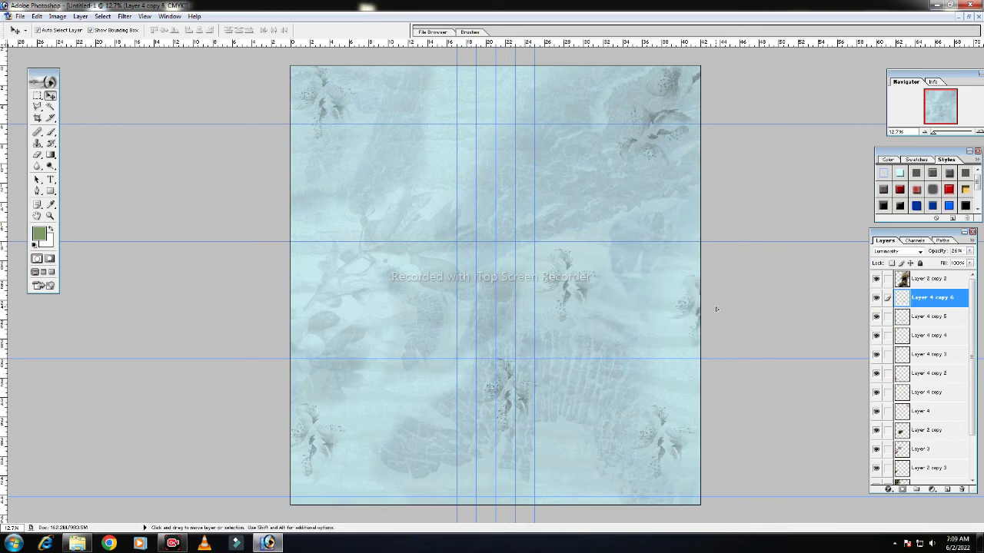
key(ctrl+j)
drag(700, 309, 282, 215)
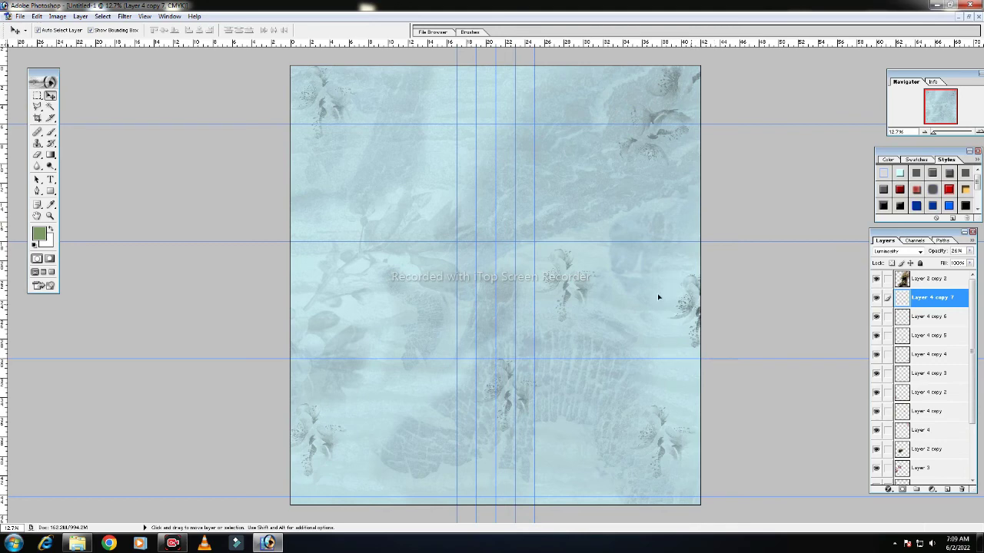
drag(283, 214, 289, 219)
Step: Add one more sprig copy toward the upper centre-left and fade it to 13% opacity
key(ctrl+j)
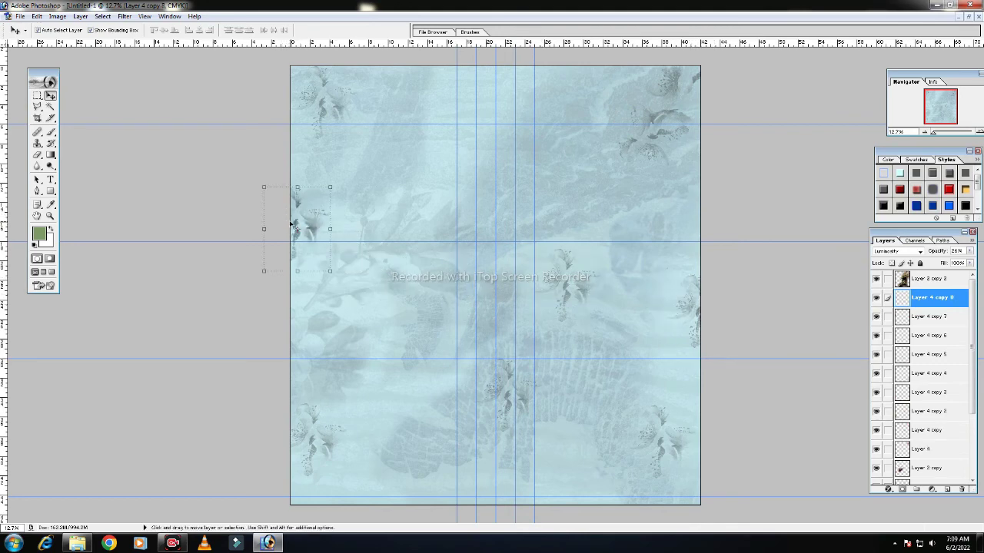
drag(310, 224, 448, 179)
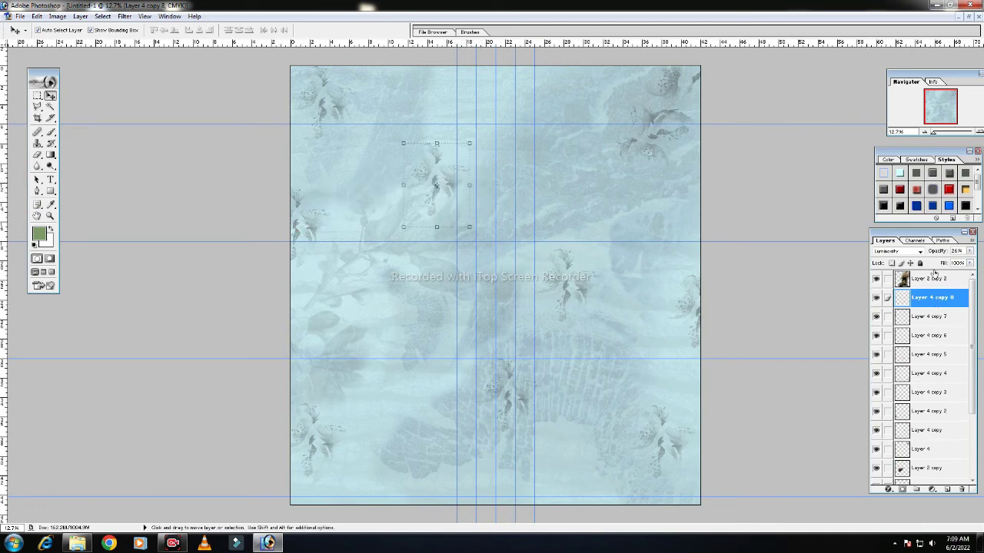
click(970, 252)
drag(926, 264, 927, 264)
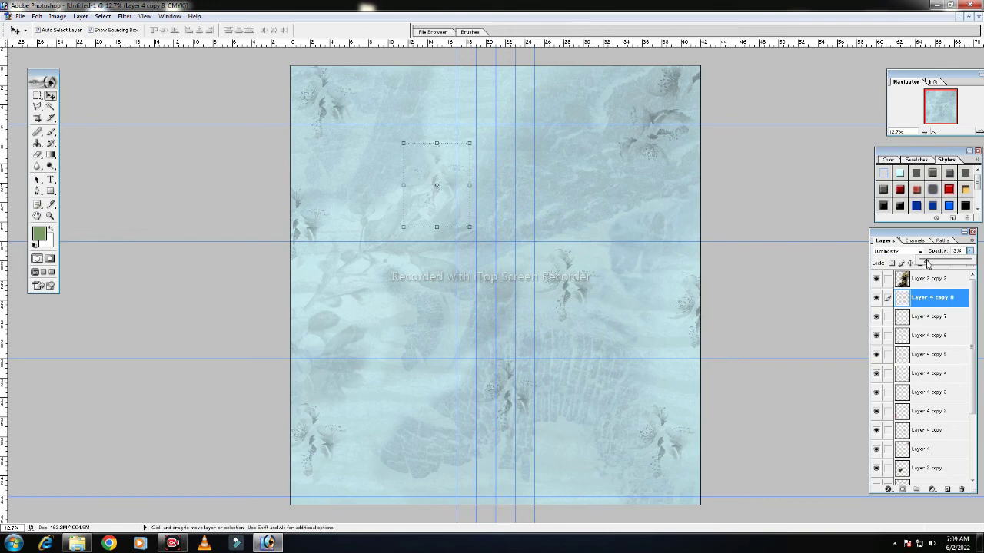
click(318, 220)
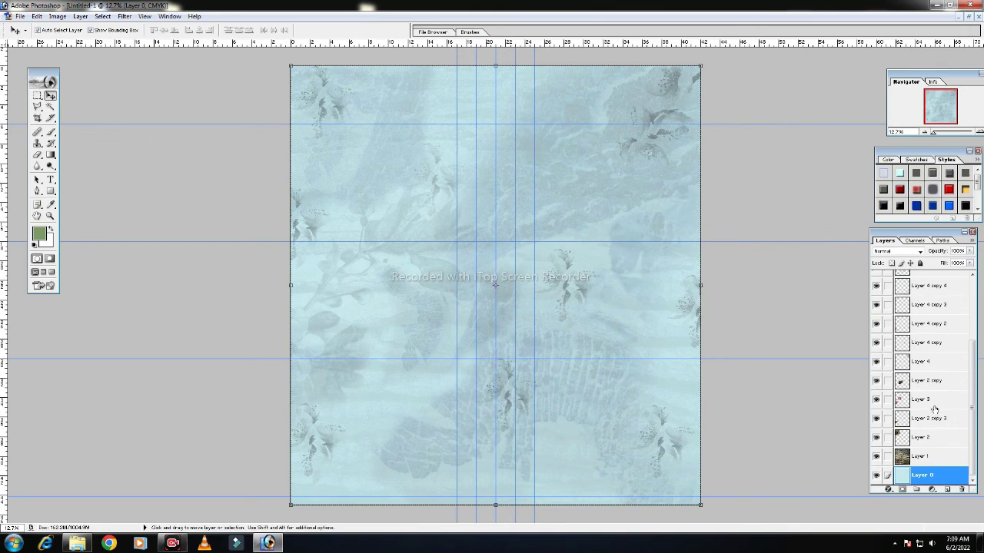
Step: Lower the Layer 4 copy opacity so the central sprig becomes fainter
click(932, 381)
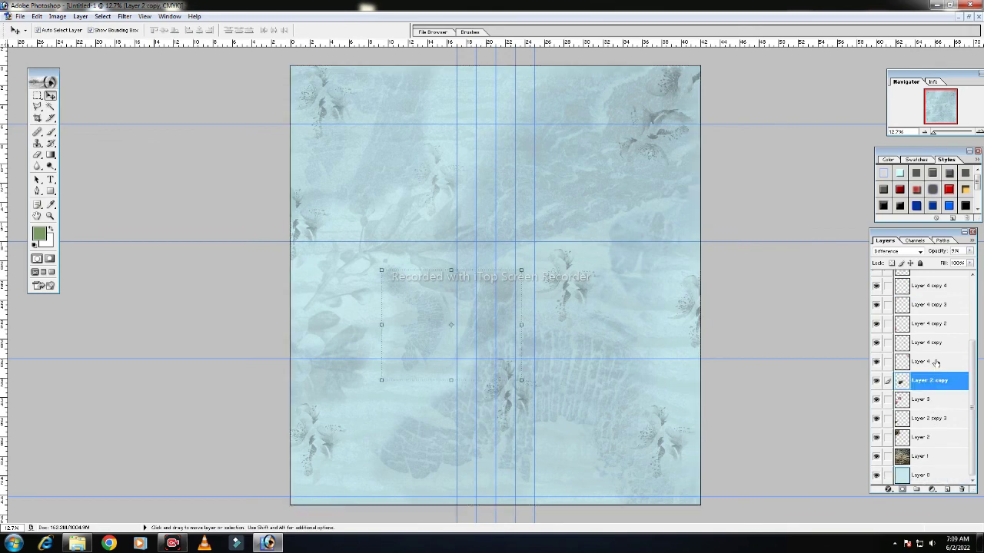
click(937, 362)
click(935, 343)
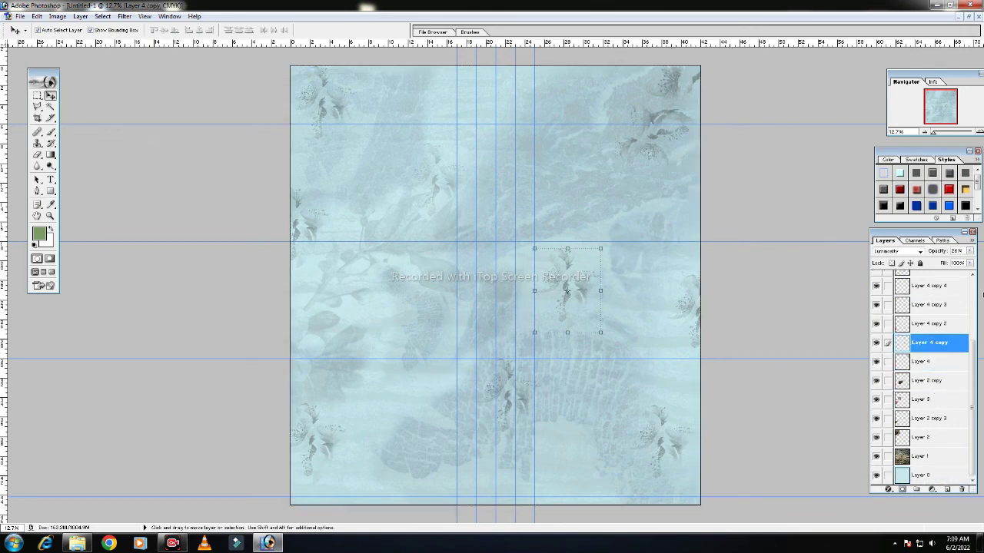
click(970, 252)
drag(932, 264, 928, 264)
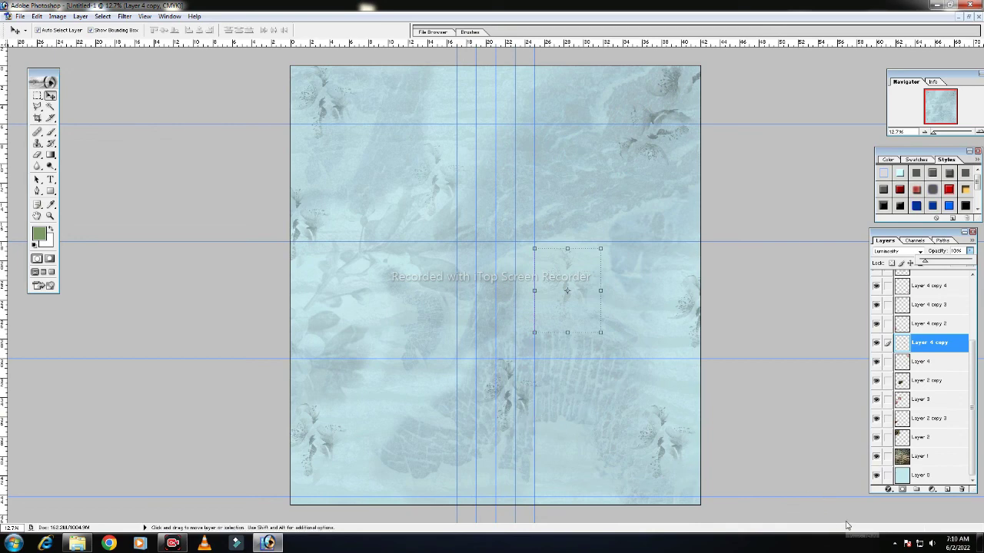
click(672, 431)
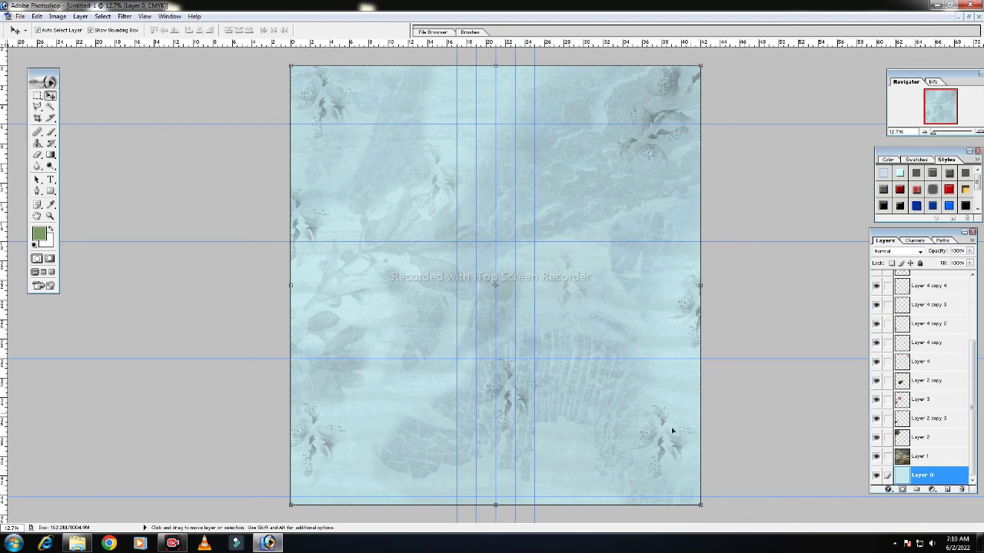
key(z)
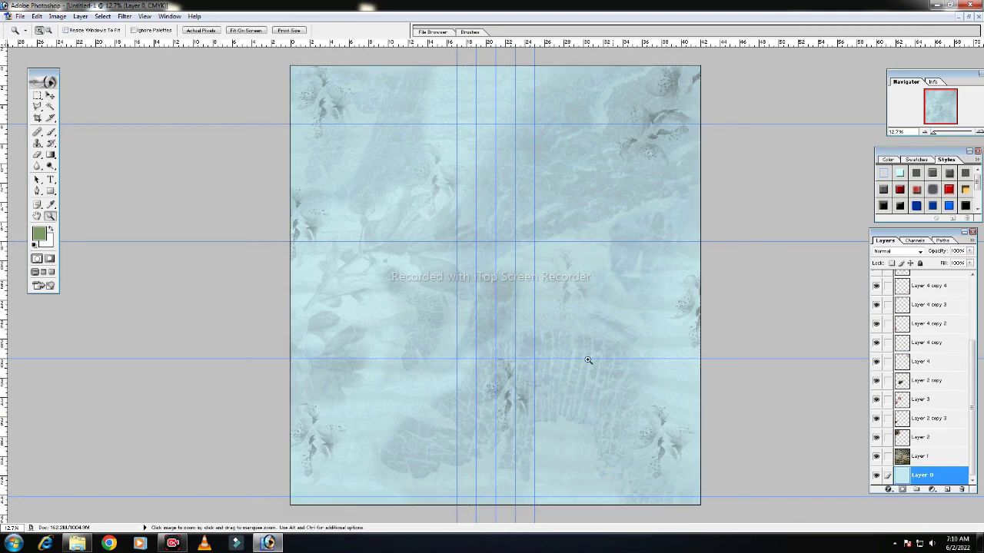
click(569, 352)
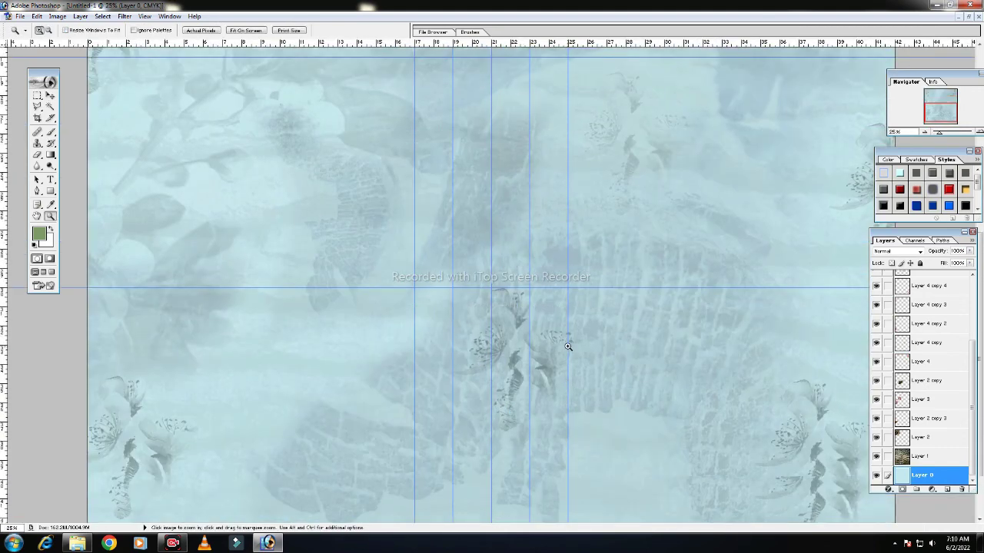
scroll(569, 346, up, 2)
scroll(569, 347, up, 2)
scroll(569, 347, up, 1)
scroll(571, 345, up, 1)
scroll(572, 346, up, 1)
scroll(572, 344, up, 1)
scroll(573, 343, up, 1)
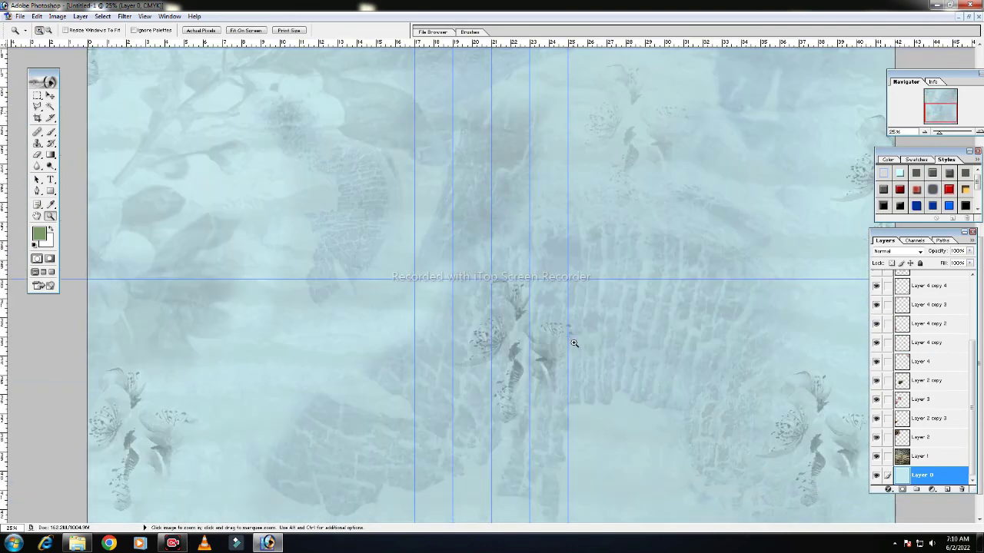
scroll(573, 343, down, 2)
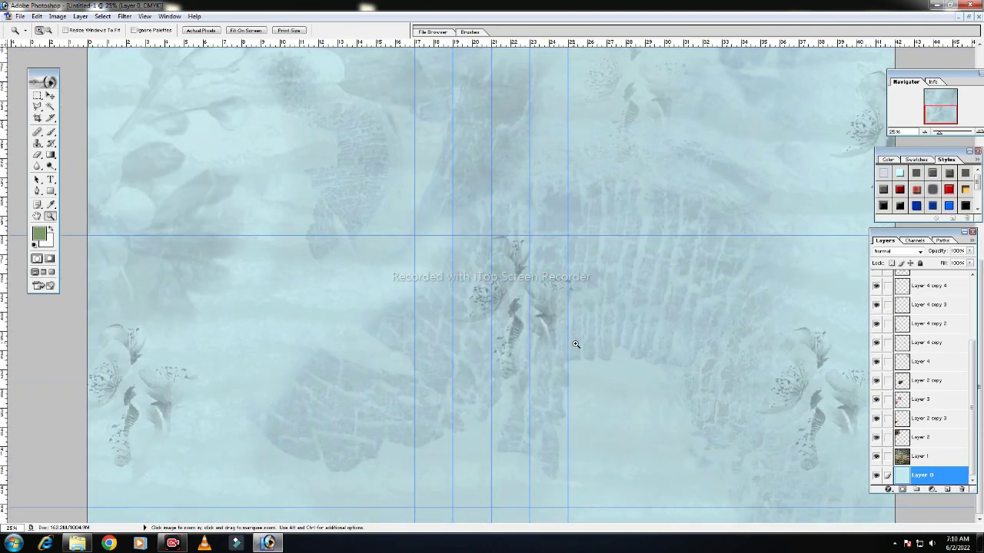
key(ctrl)
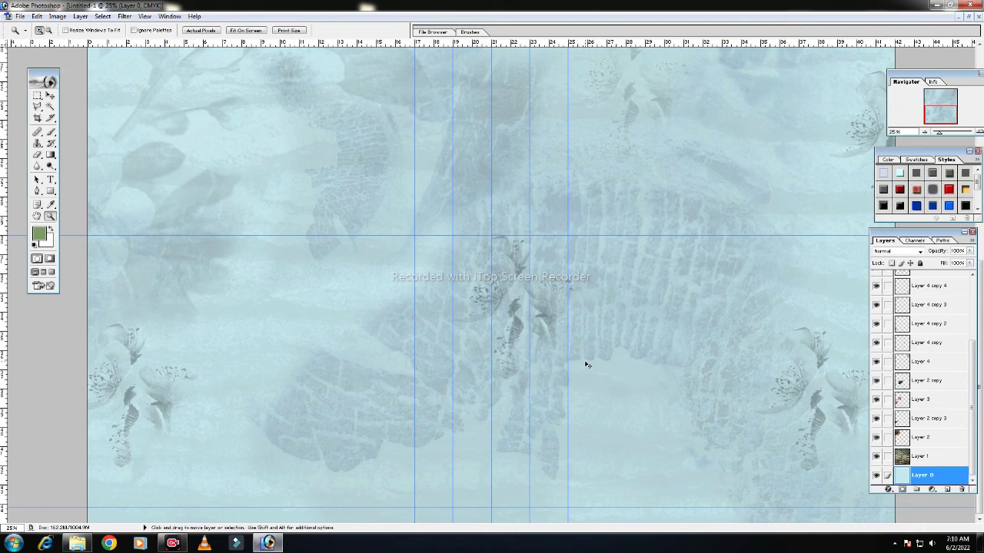
key(ctrl+minus)
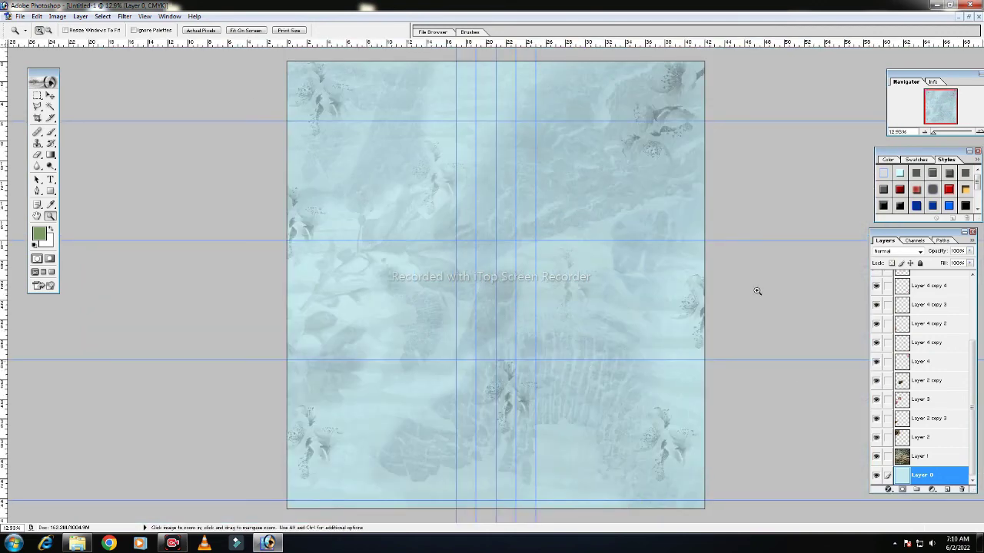
click(50, 96)
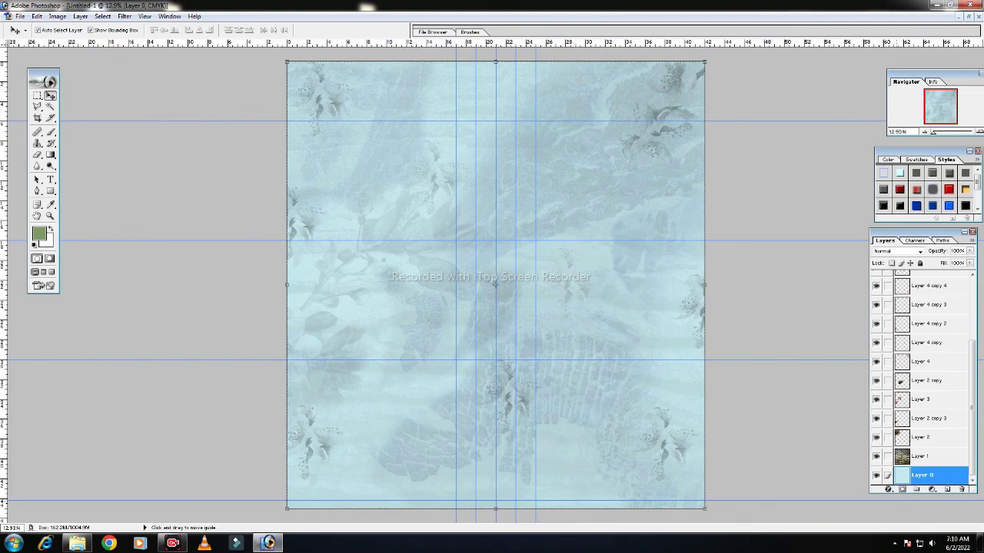